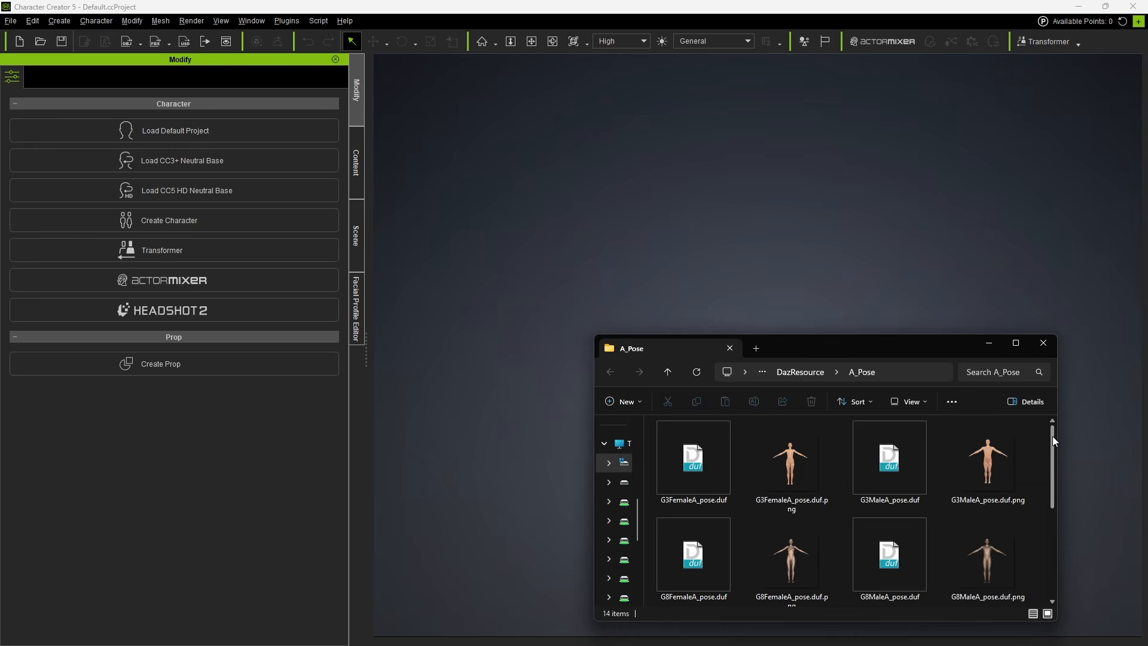
# Step: Apply the Genesis9A_pose.duf pose file from the A_Pose folder to the HD Risa 9 figure in Daz Studio
pyautogui.scroll(-1, 1054, 455)
pyautogui.moveTo(1054, 455)
pyautogui.mouseDown()
pyautogui.moveTo(1059, 539)
pyautogui.moveTo(1052, 450)
pyautogui.mouseUp()
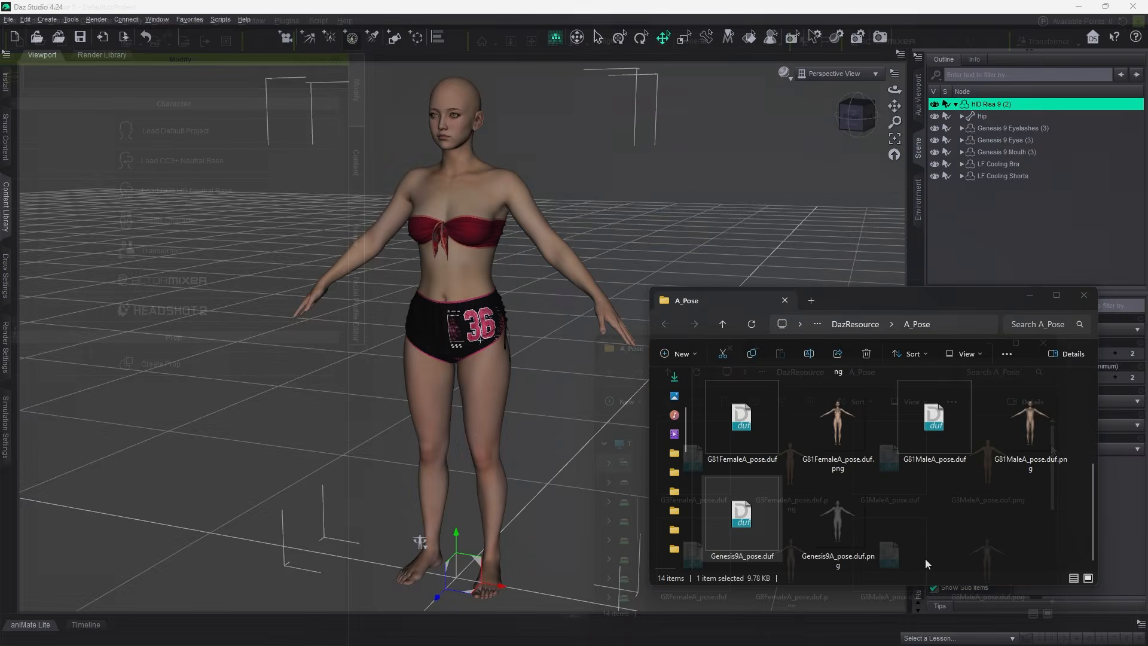
pyautogui.click(746, 532)
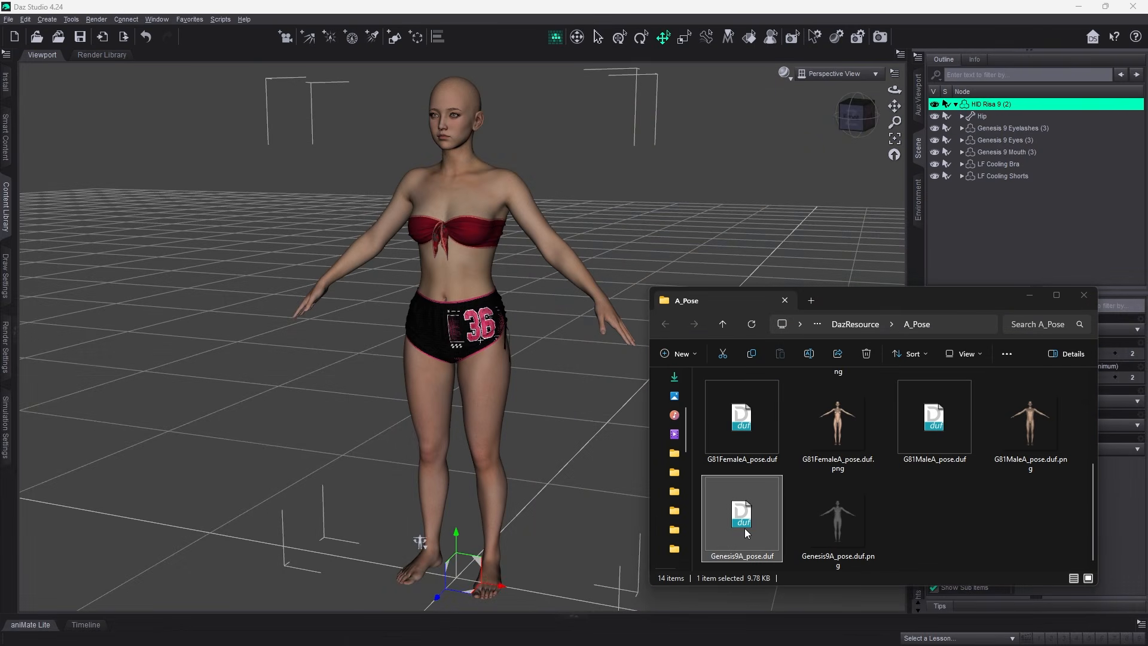
pyautogui.moveTo(746, 532); pyautogui.dragTo(457, 304)
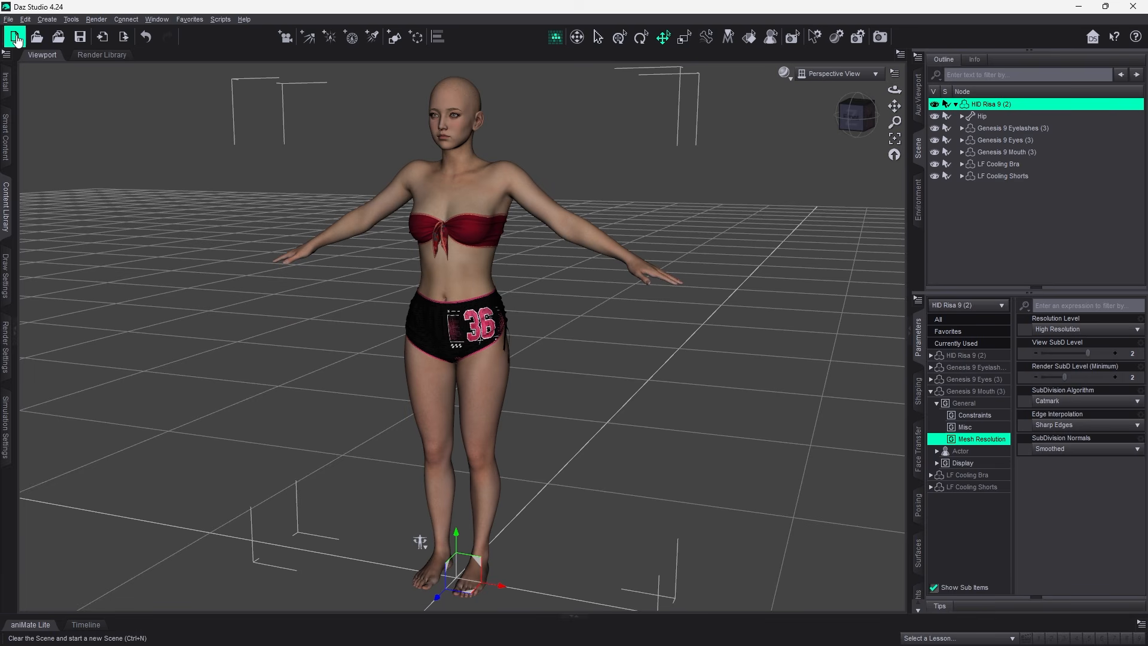
# Step: Export the posed character as Risaa.fbx in Autodesk FBX format with Embed Textures disabled
pyautogui.click(9, 19)
pyautogui.click(30, 161)
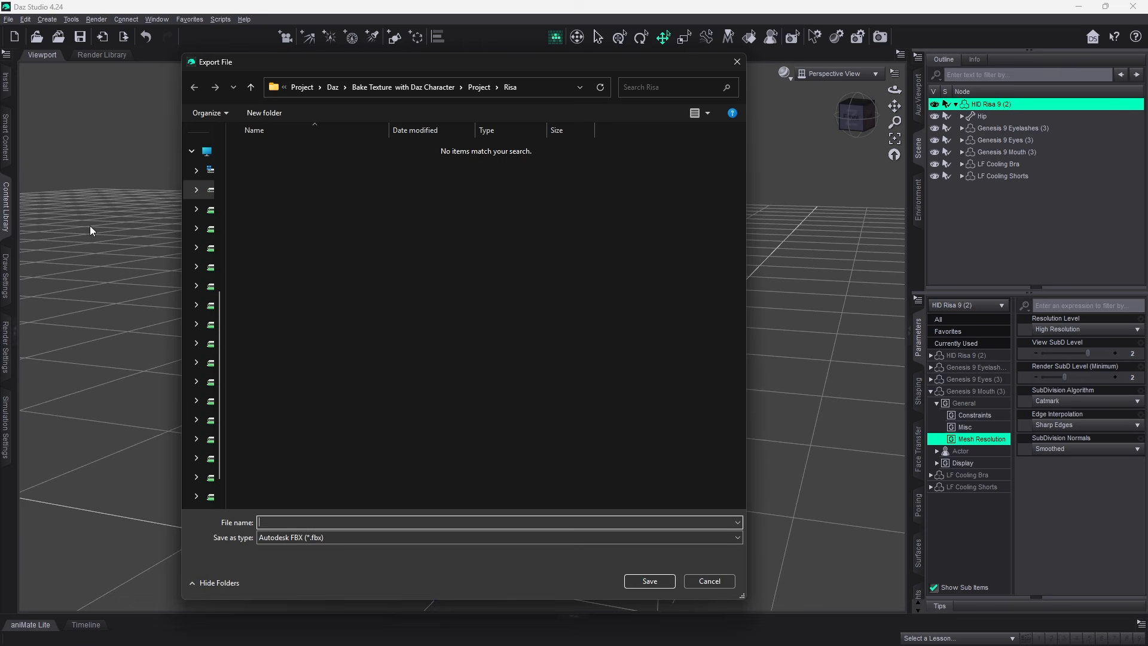
pyautogui.write('Risa')
pyautogui.click(316, 537)
pyautogui.click(634, 582)
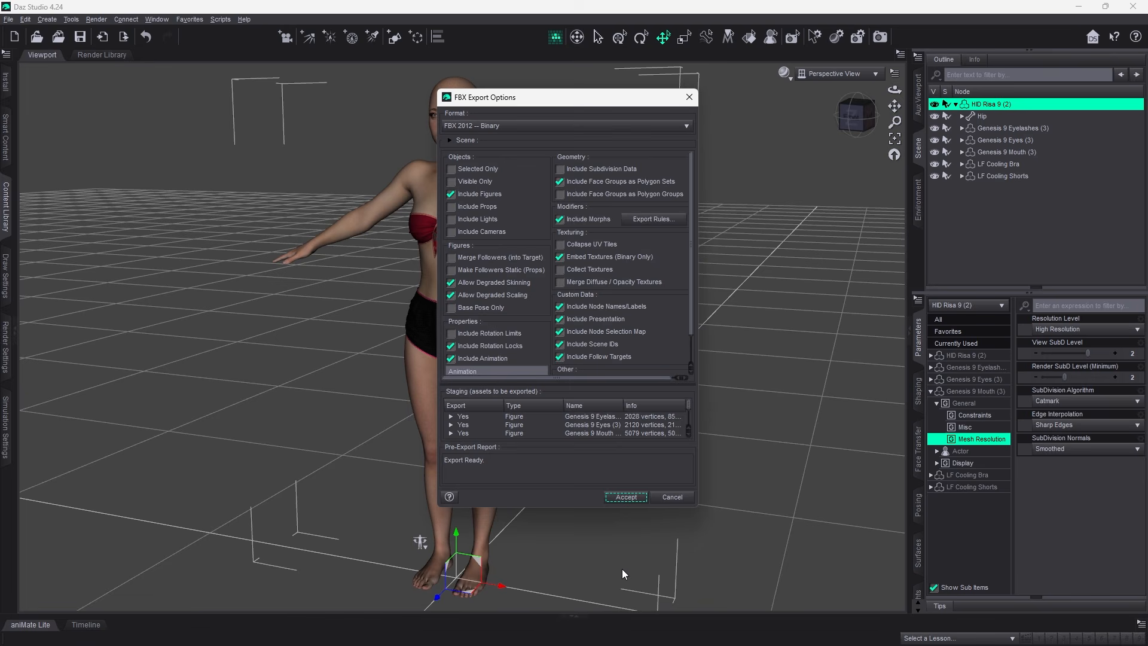
pyautogui.click(560, 257)
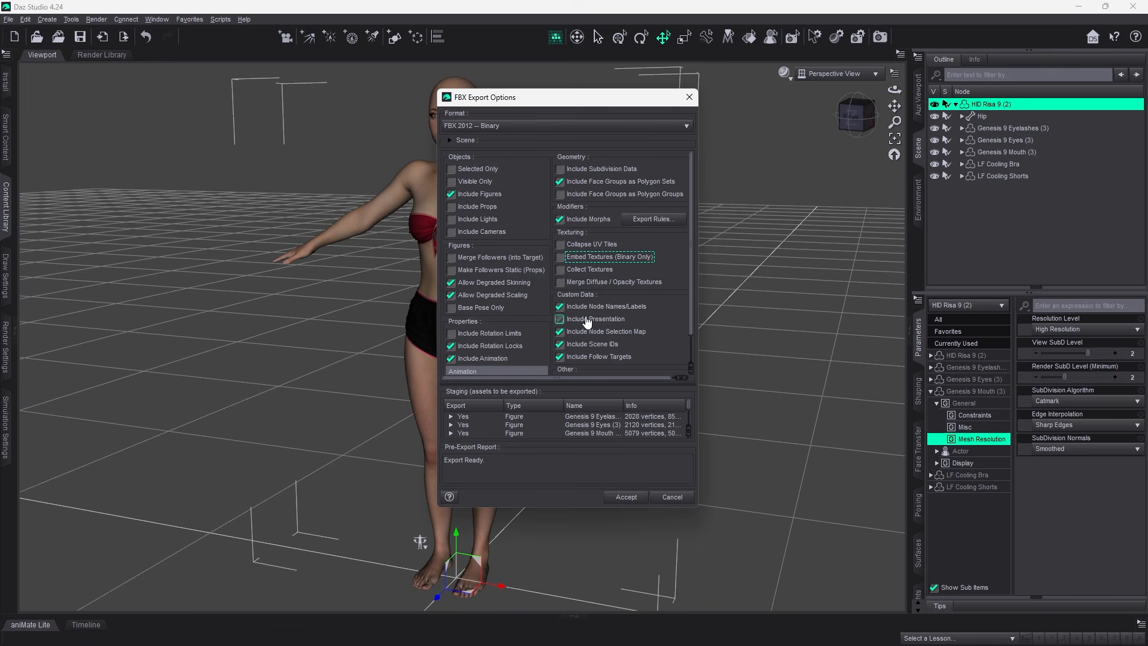
pyautogui.click(623, 497)
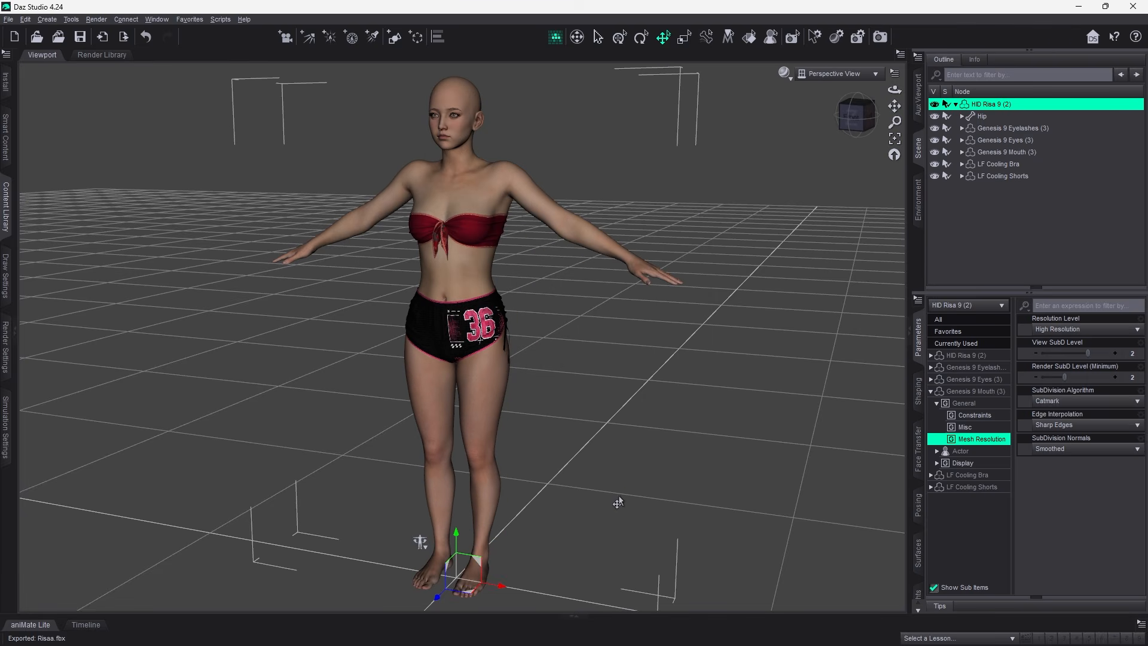
# Step: Export the same character as a Wavefront Object named Risaa, accepting the Custom OBJ options at 100% scale
pyautogui.click(9, 20)
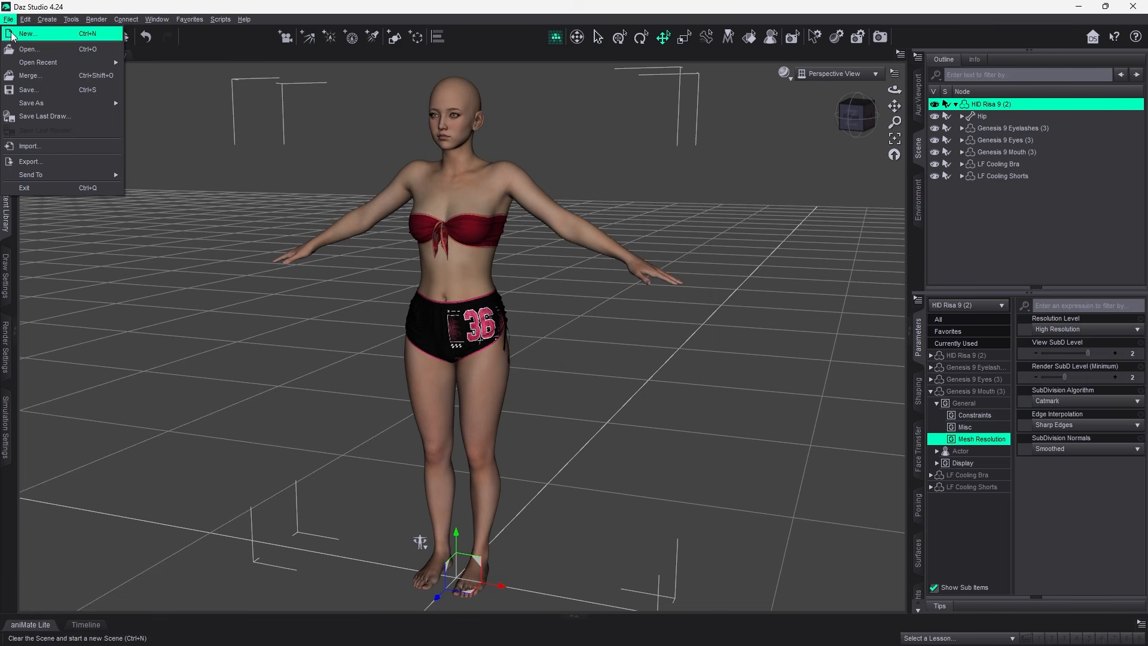
pyautogui.click(41, 159)
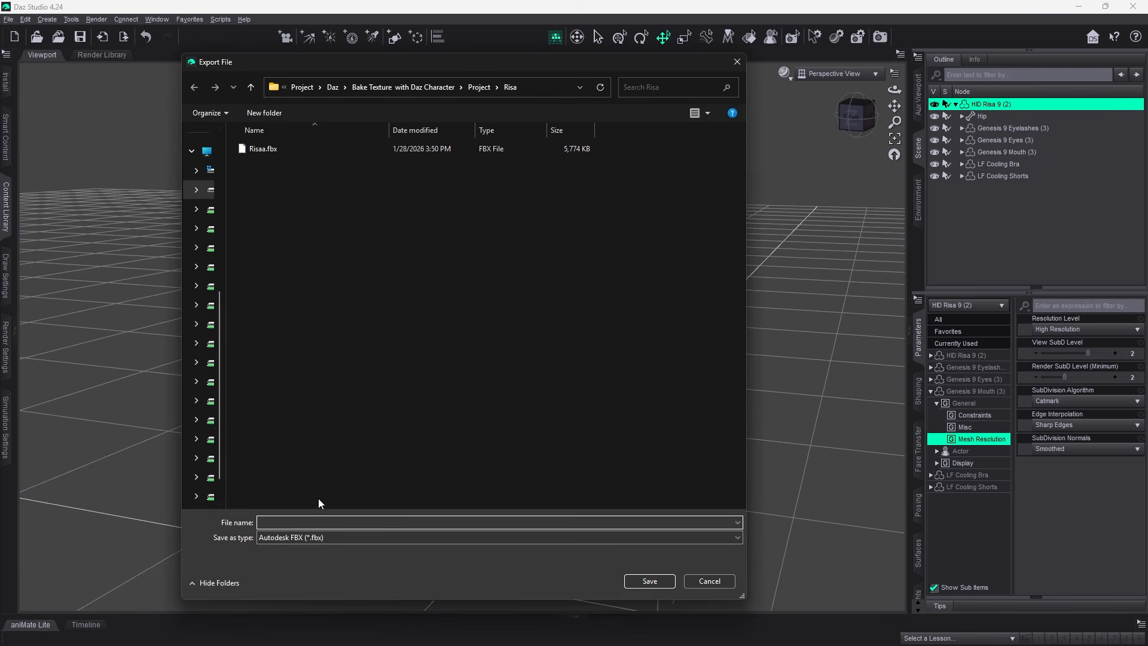
pyautogui.click(334, 537)
pyautogui.click(324, 595)
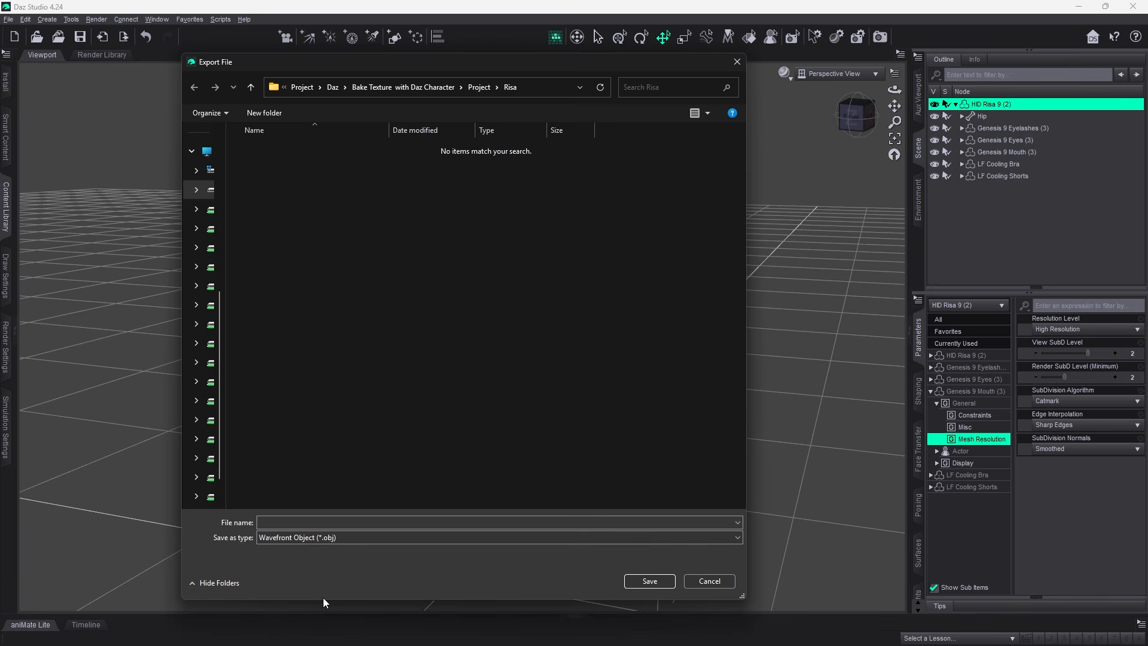
pyautogui.click(320, 523)
pyautogui.write('Risaa')
pyautogui.press('Return')
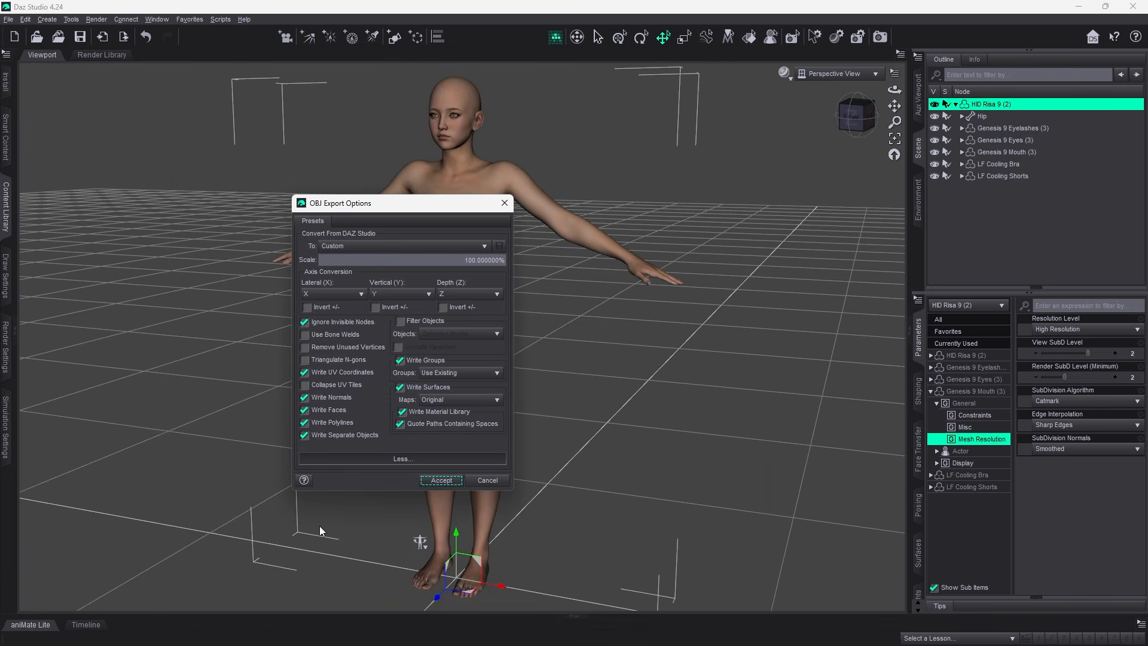
pyautogui.click(441, 480)
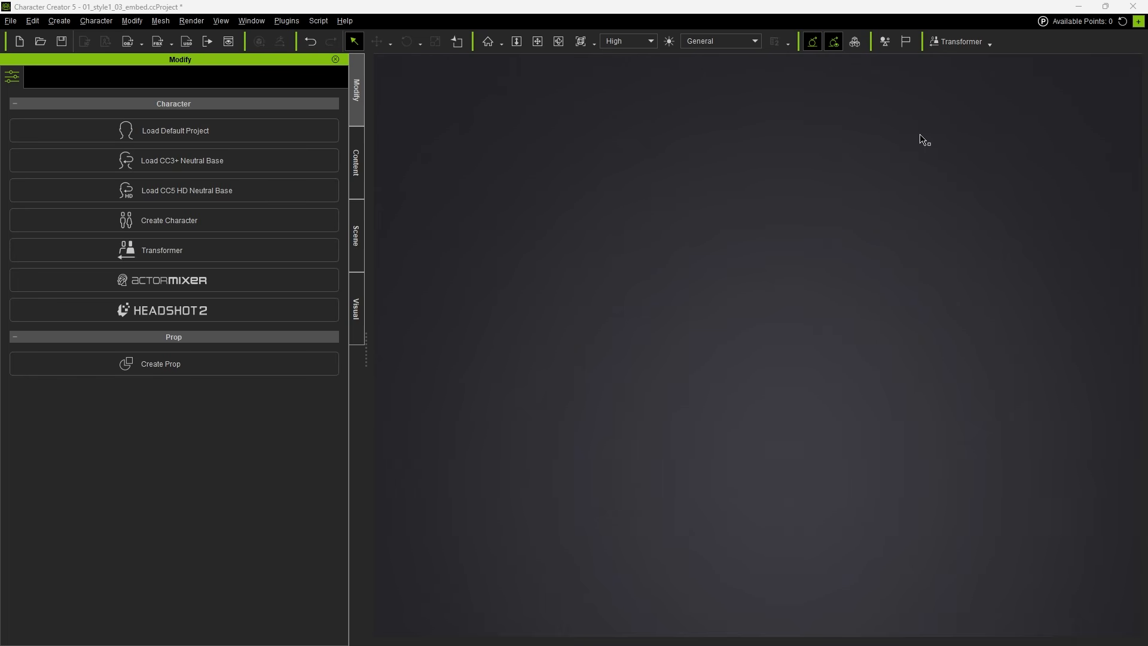
# Step: In Character Creator 5, load the exported FBX through Transformer for CC5 HD as a G9 Female with BASIC texture loading
pyautogui.click(966, 48)
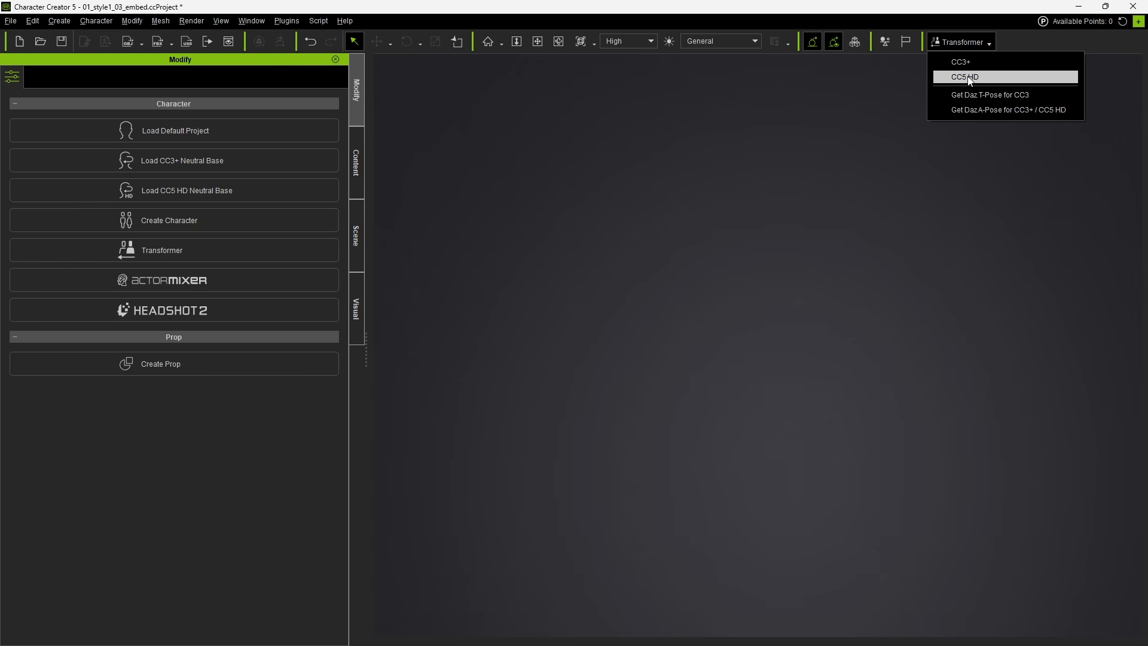
pyautogui.click(968, 78)
pyautogui.doubleClick(282, 110)
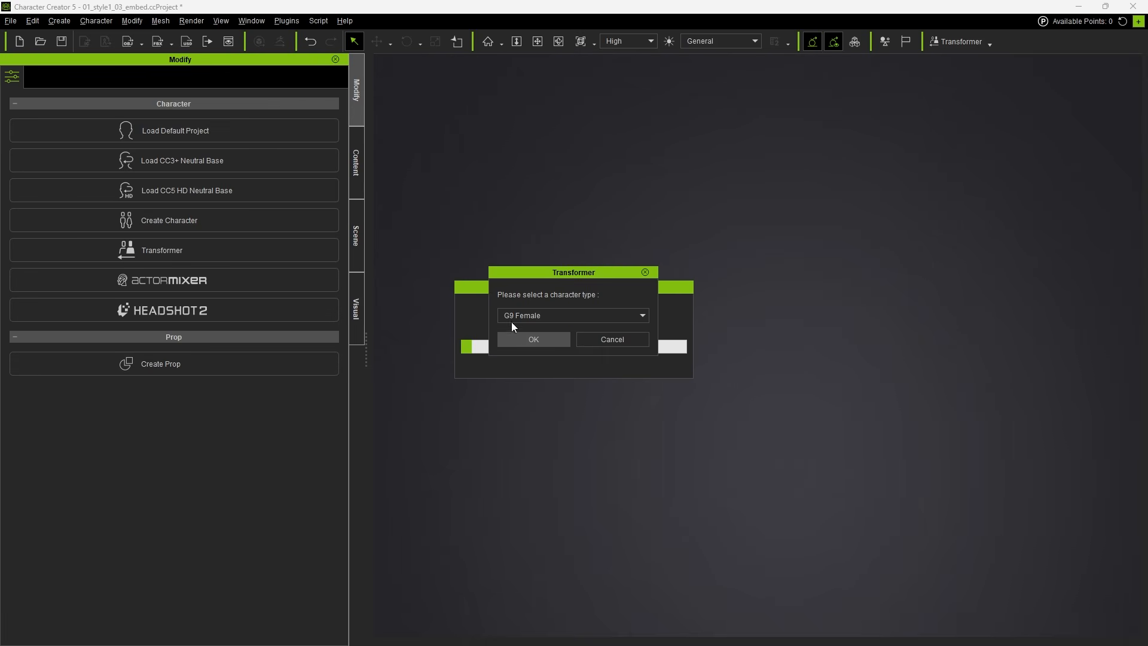
pyautogui.click(527, 338)
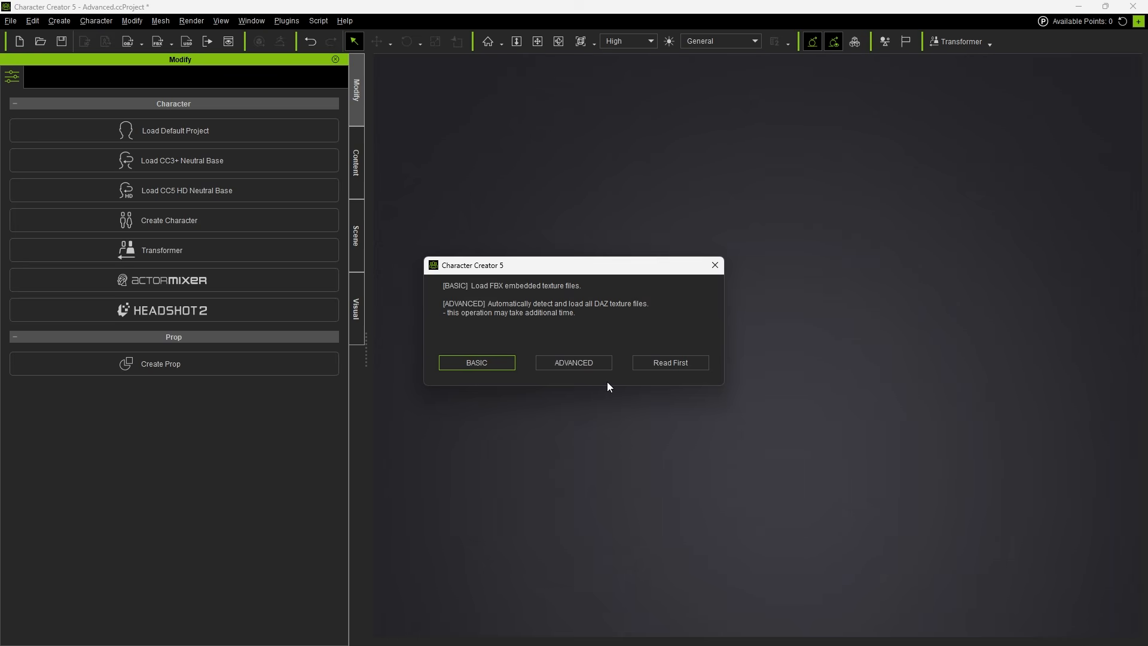
pyautogui.click(683, 363)
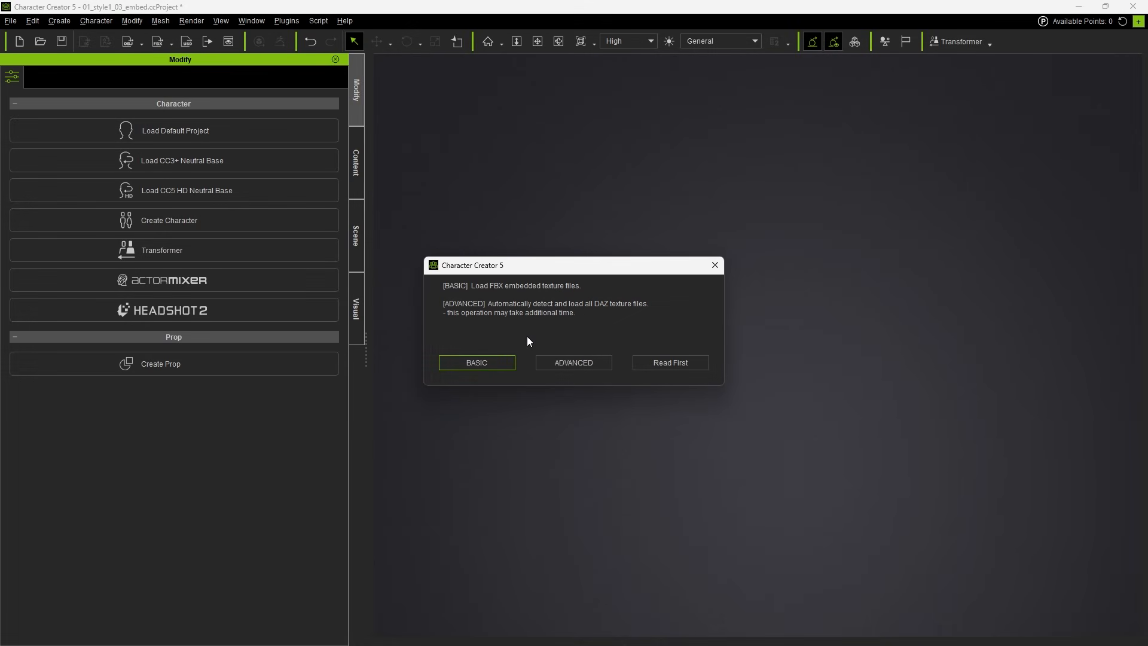
pyautogui.click(492, 362)
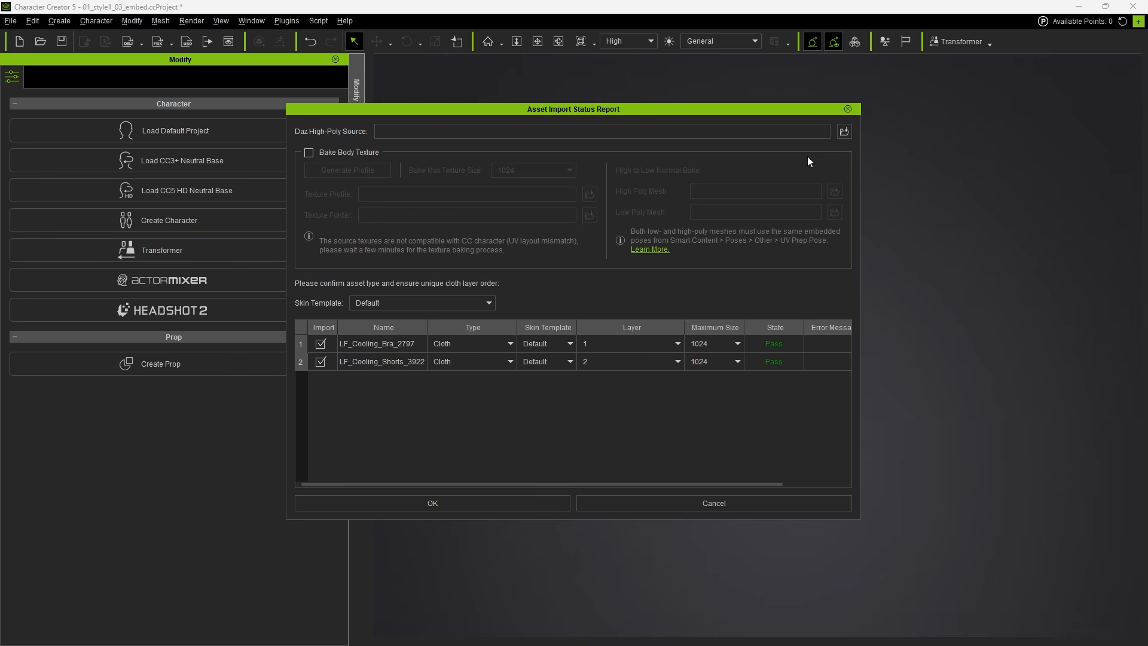
# Step: Set Risaa.obj as the Daz High-Poly Source and start the import with both clothing items included
pyautogui.click(845, 130)
pyautogui.doubleClick(283, 113)
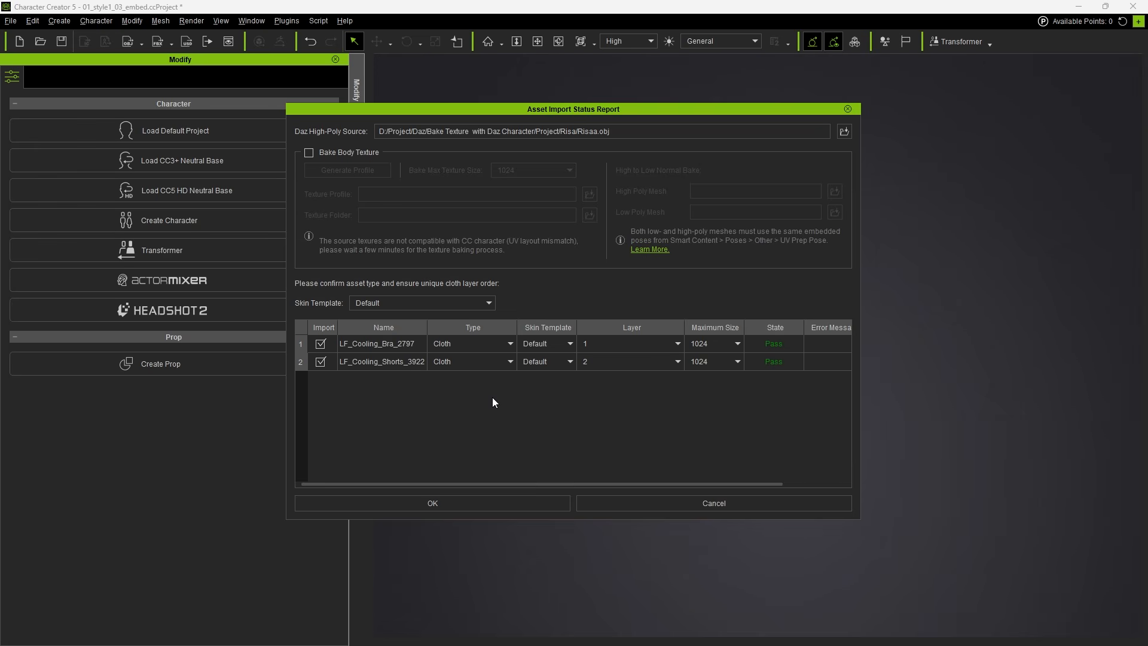
pyautogui.click(461, 504)
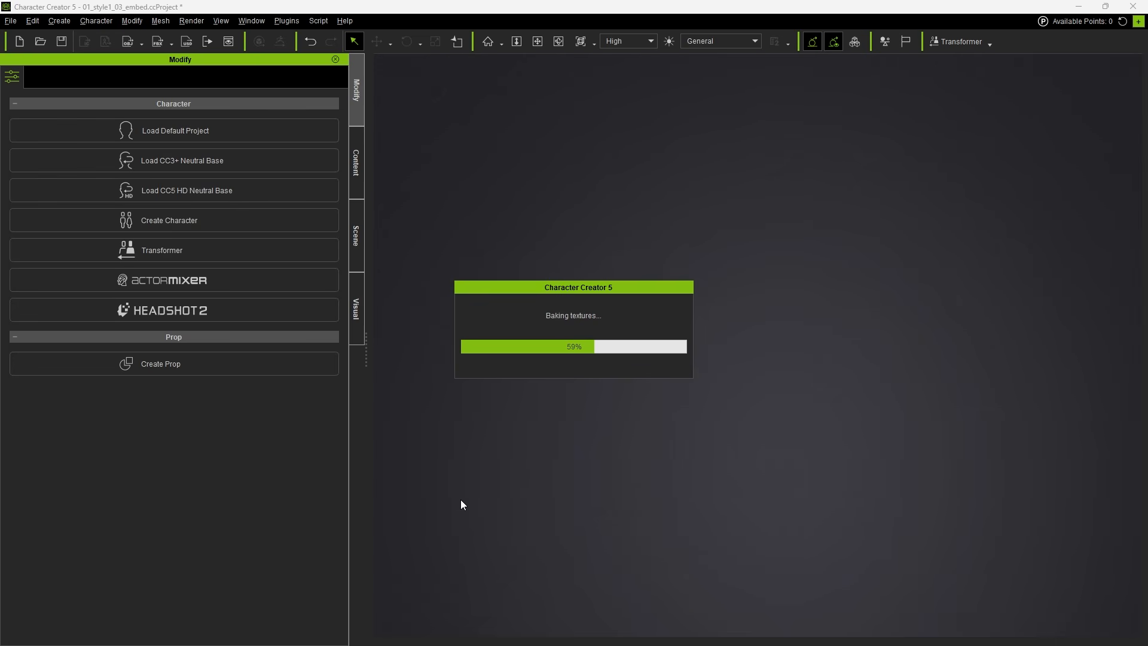
# Step: Inspect the imported character's mesh with the wireframe display at viewport SubD level 2
pyautogui.moveTo(898, 249)
pyautogui.mouseDown(button='right')
pyautogui.moveTo(673, 251)
pyautogui.moveTo(616, 239)
pyautogui.moveTo(871, 272)
pyautogui.moveTo(1042, 261)
pyautogui.moveTo(917, 266)
pyautogui.moveTo(882, 249)
pyautogui.mouseUp(button='right')
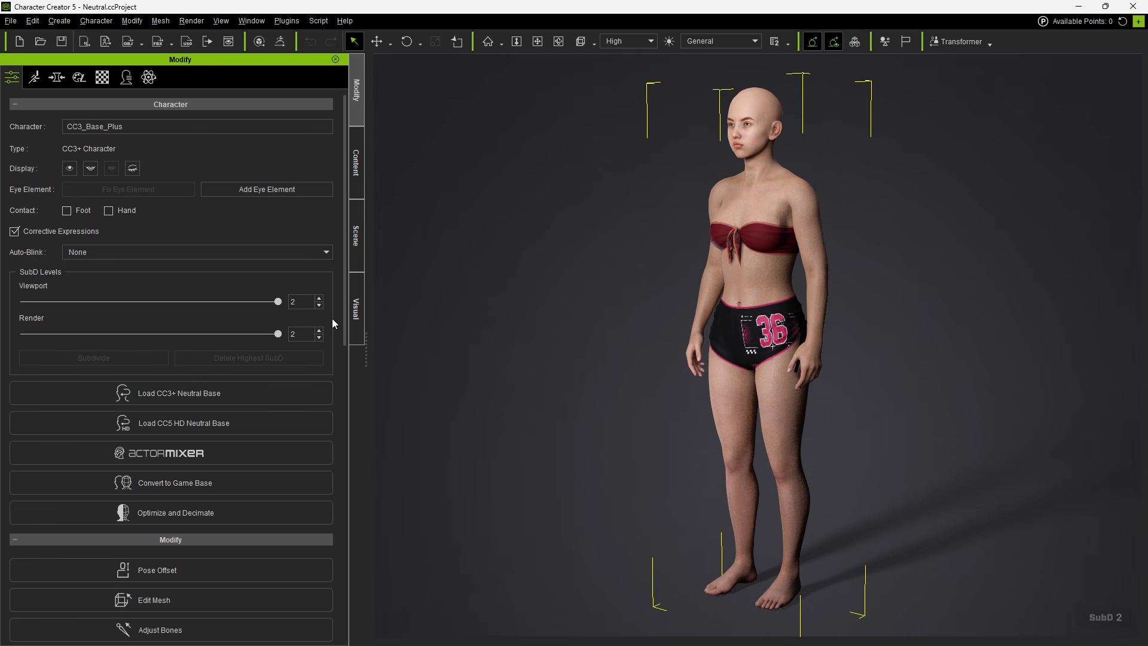
pyautogui.hotkey('alt', '2')
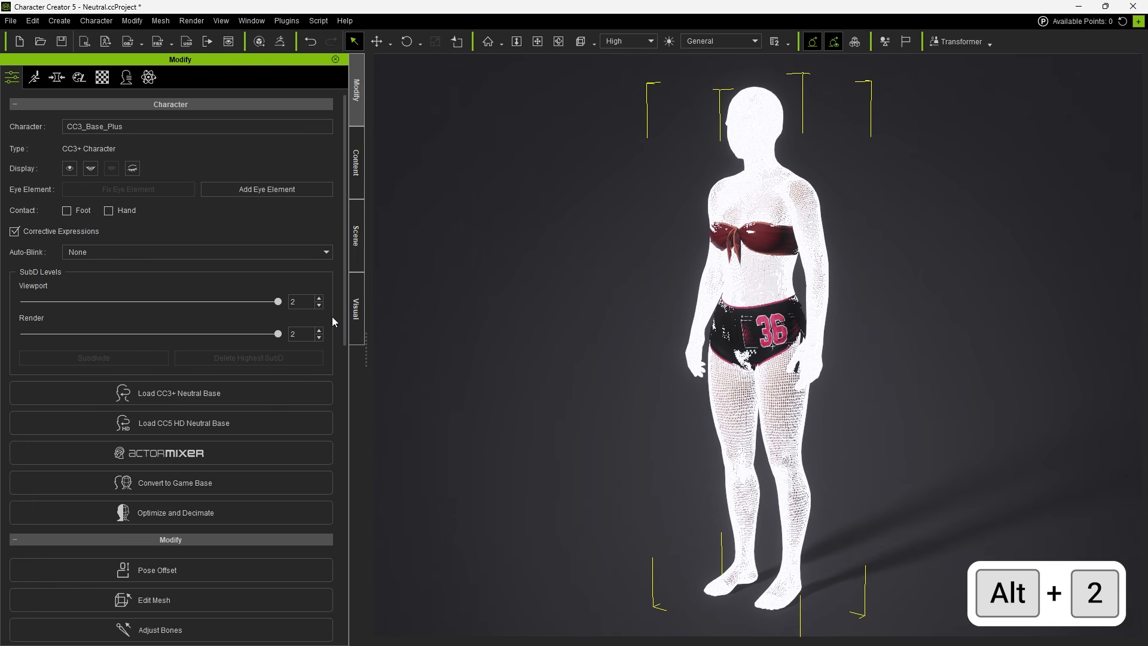
pyautogui.moveTo(274, 300)
pyautogui.mouseDown()
pyautogui.moveTo(29, 307)
pyautogui.moveTo(279, 302)
pyautogui.mouseUp()
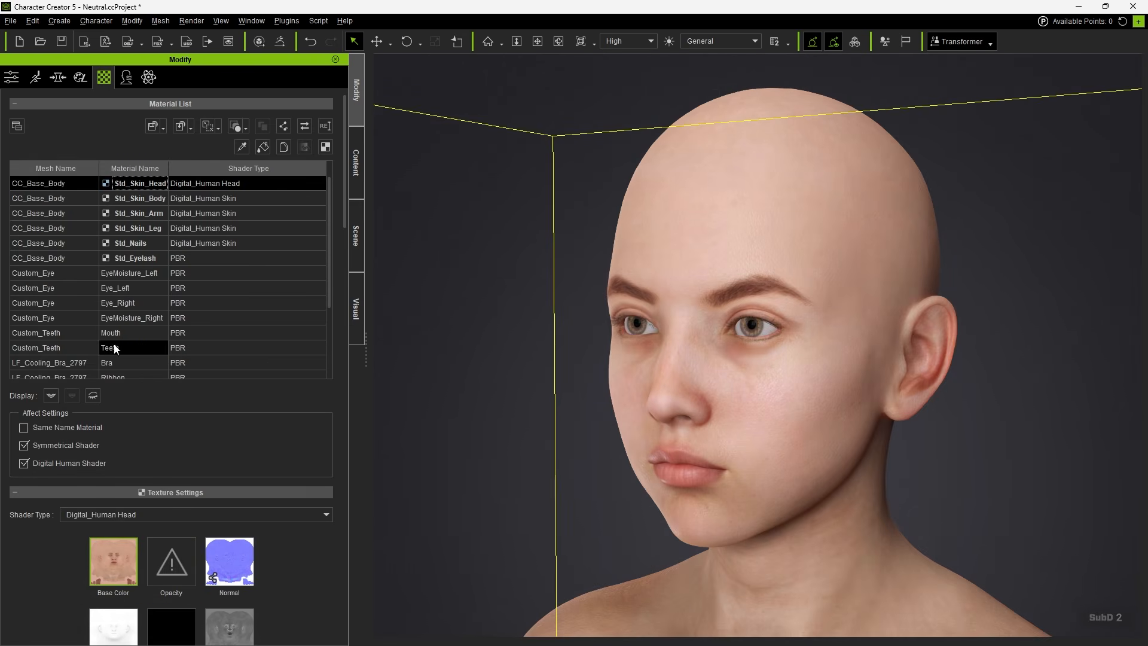
# Step: Examine the texture maps assigned to the Bra material of the LF_Cooling_Bra mesh
pyautogui.click(197, 363)
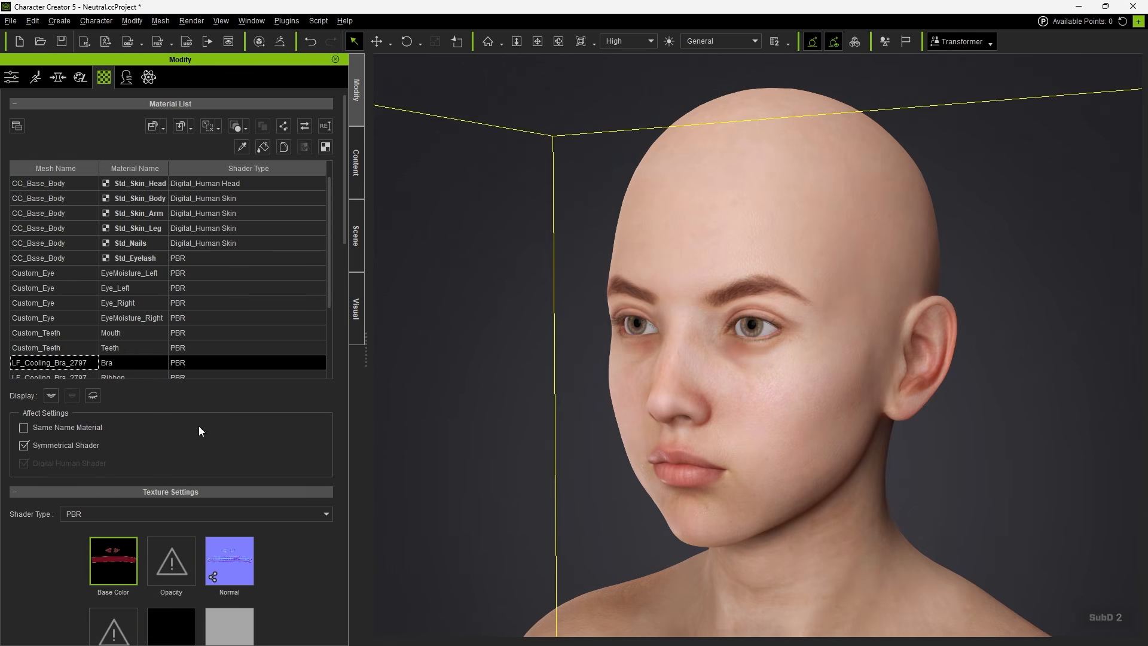
pyautogui.scroll(-3, 227, 436)
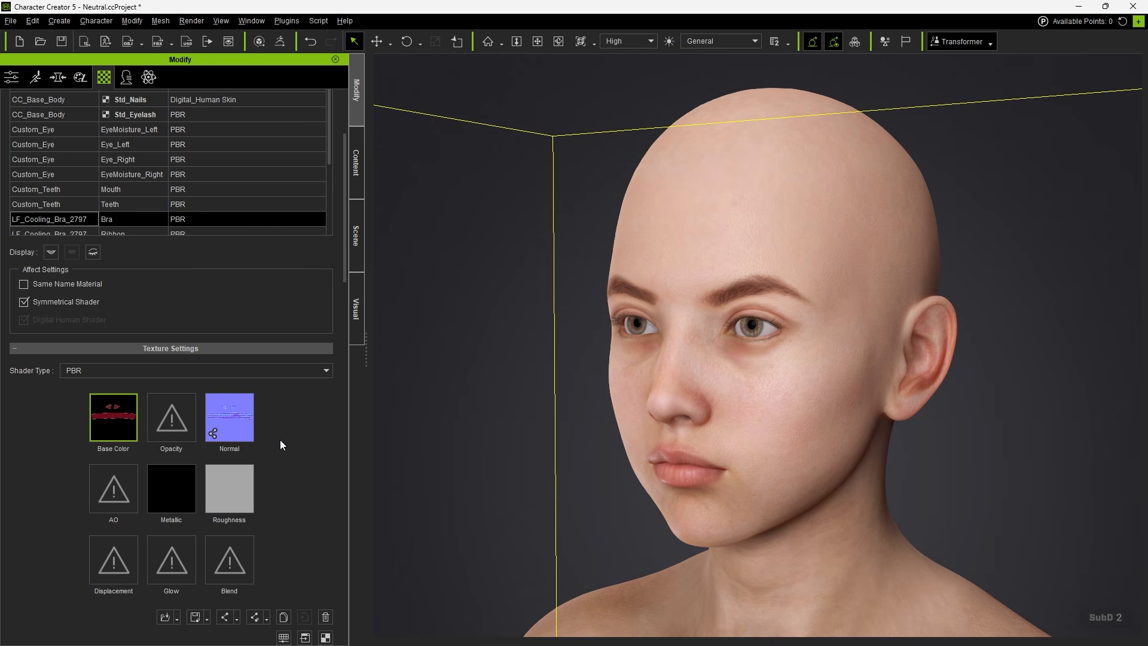
pyautogui.scroll(3, 279, 440)
pyautogui.scroll(1, 329, 276)
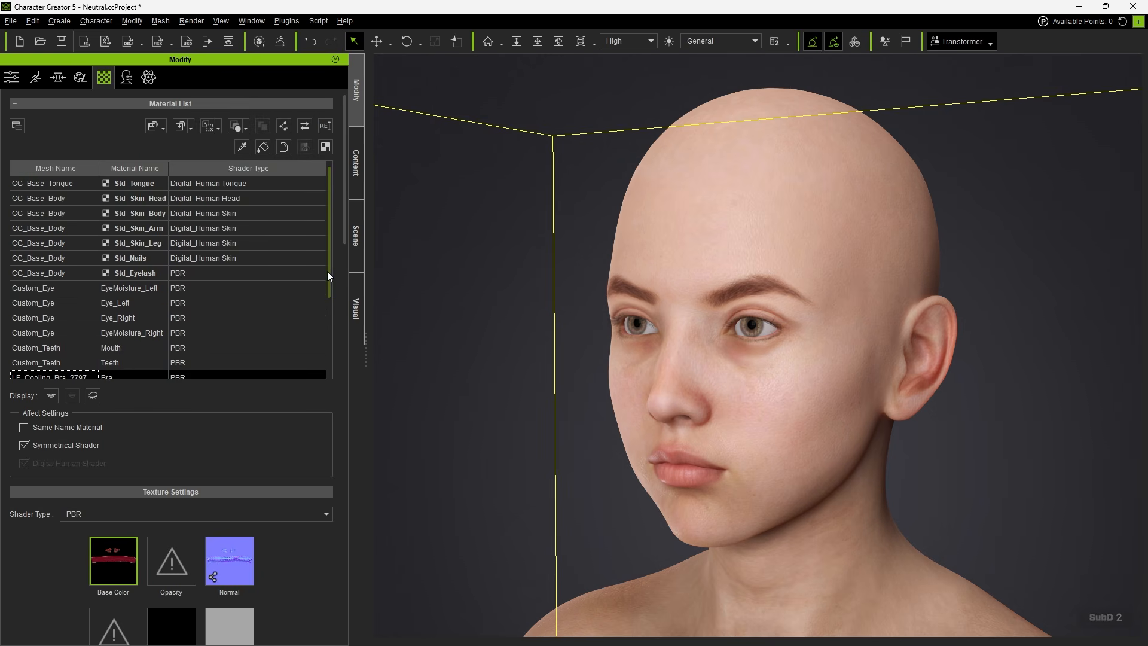
# Step: Examine the texture maps of the Std_Skin_Head, Std_Skin_Body, Std_Skin_Arm and Std_Skin_Leg materials, previewing the head's base color and normal maps
pyautogui.click(159, 201)
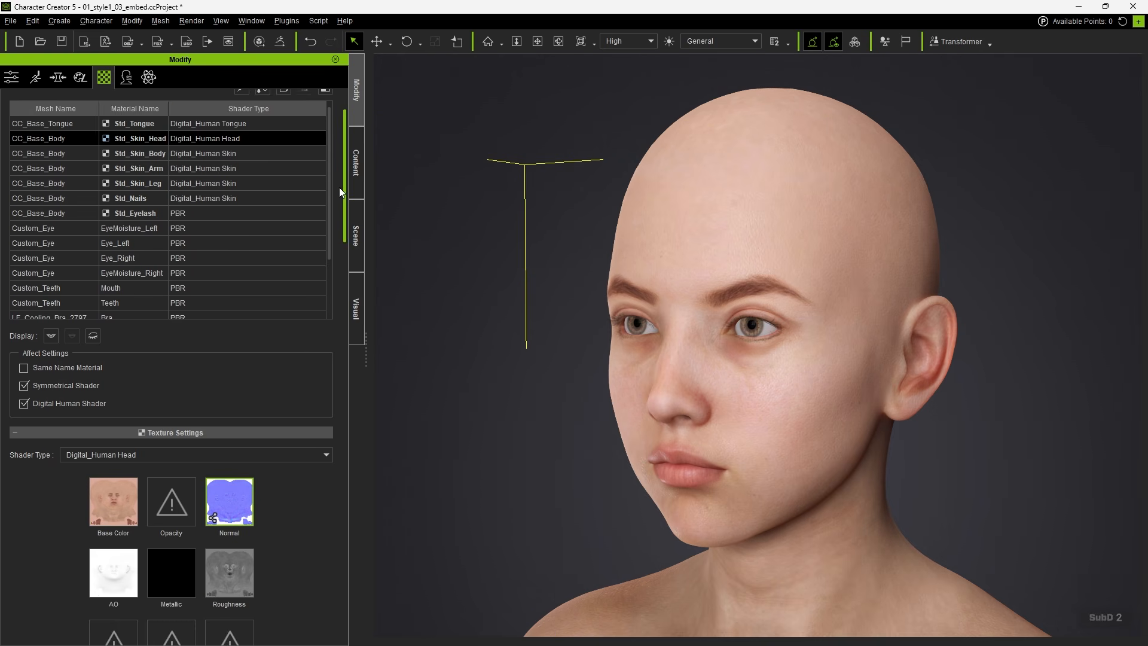
pyautogui.scroll(-5, 335, 215)
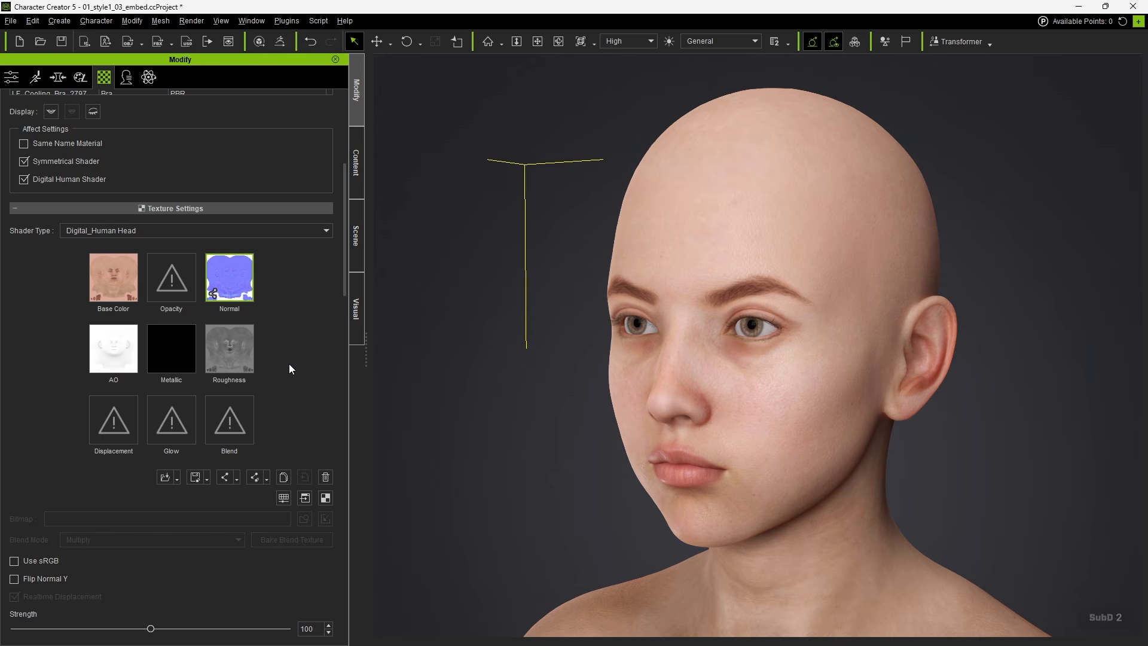
pyautogui.moveTo(122, 285)
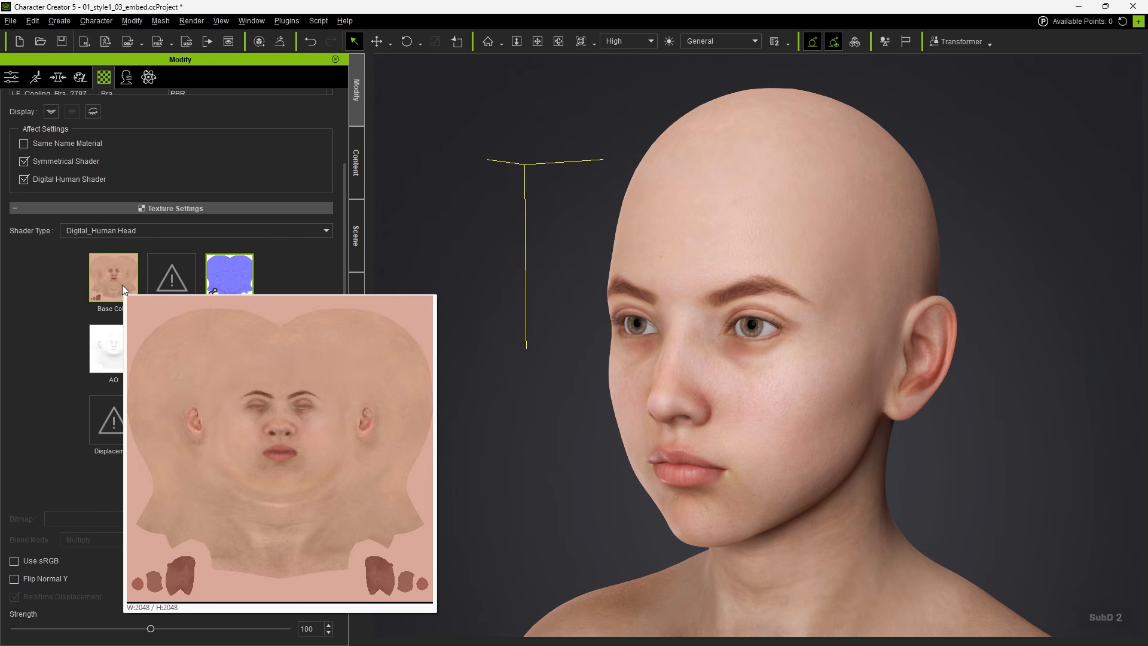
pyautogui.moveTo(233, 282)
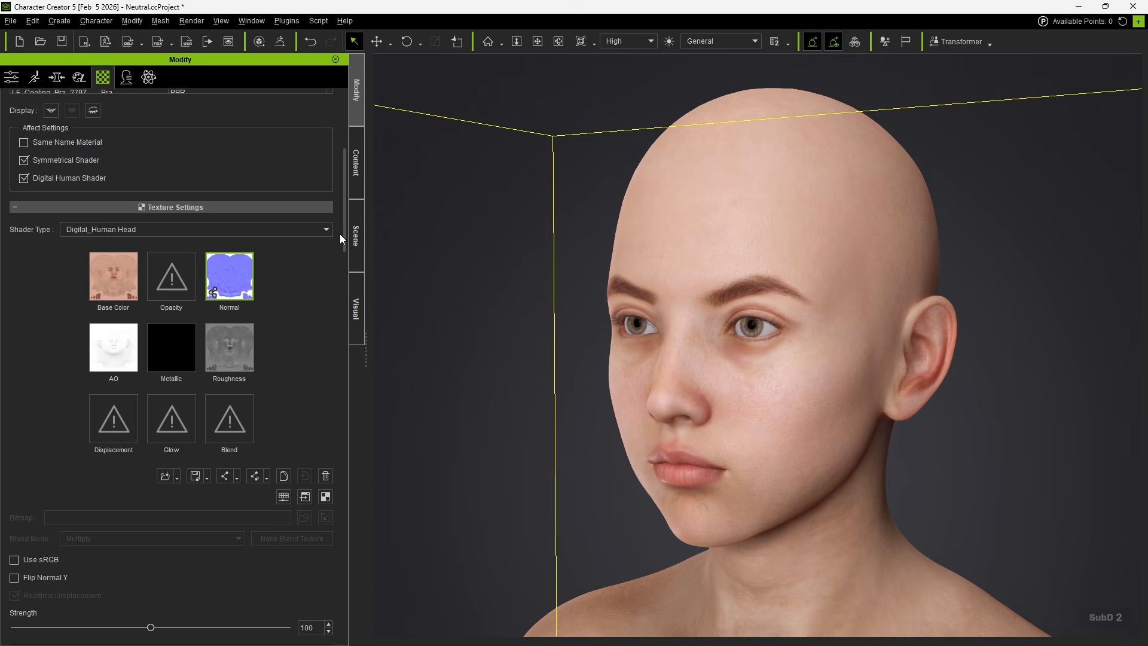
pyautogui.moveTo(343, 232); pyautogui.dragTo(345, 192)
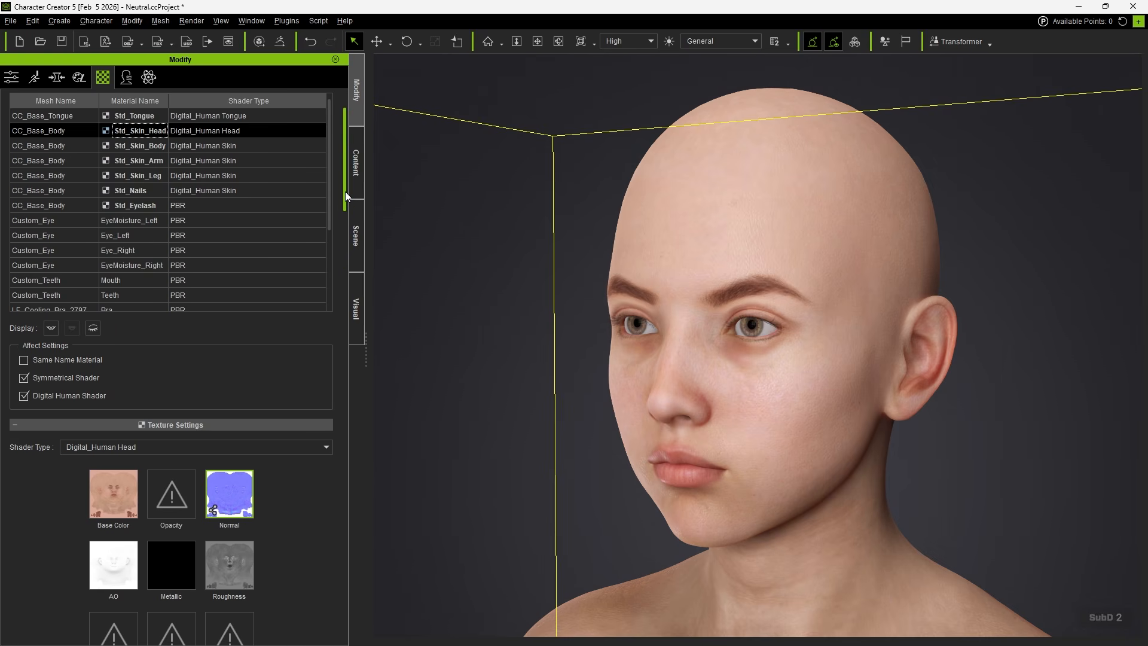
pyautogui.click(157, 147)
pyautogui.click(152, 159)
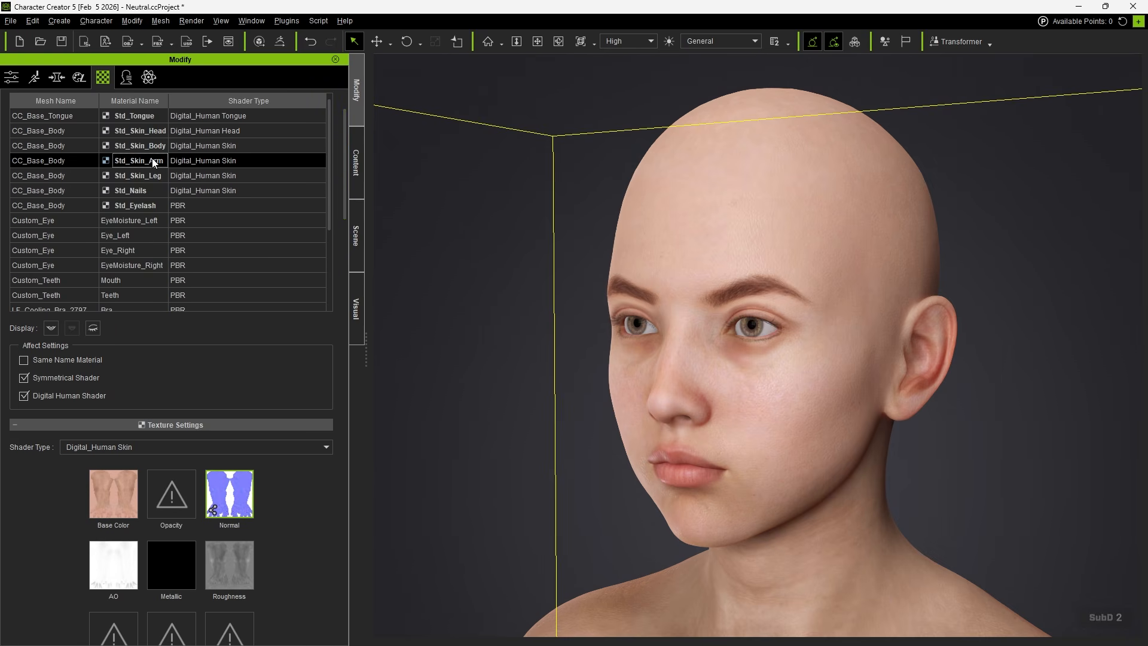
pyautogui.click(150, 174)
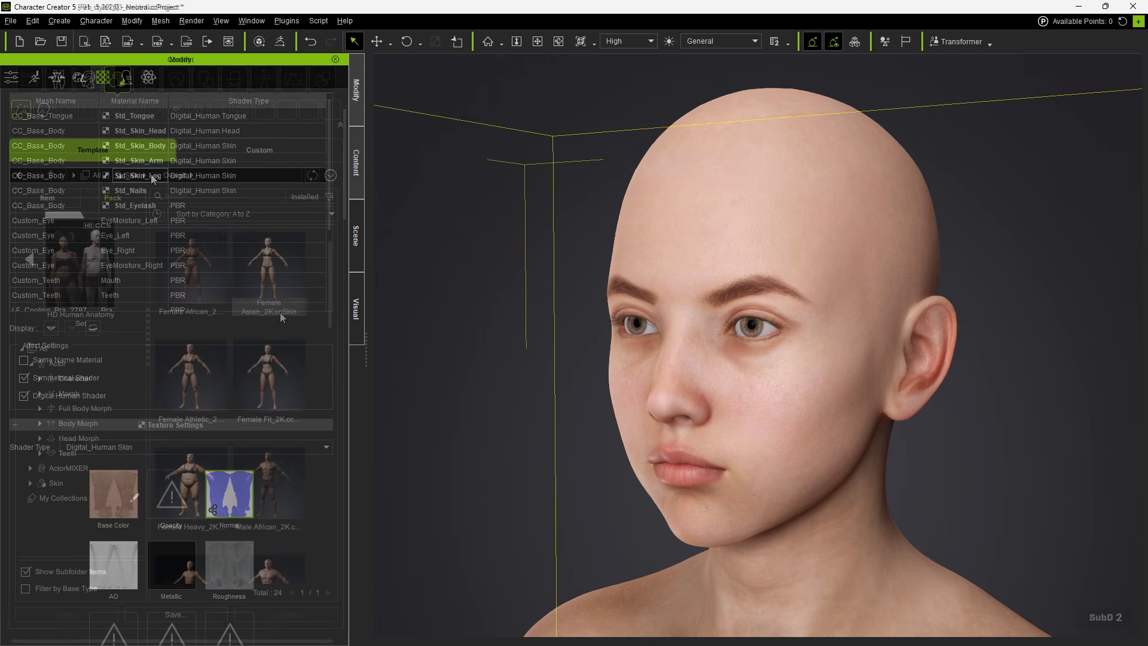
# Step: Apply the Female Asian_2K skin preset to the character and replace it with Female Athletic, keeping the default material options
pyautogui.doubleClick(279, 294)
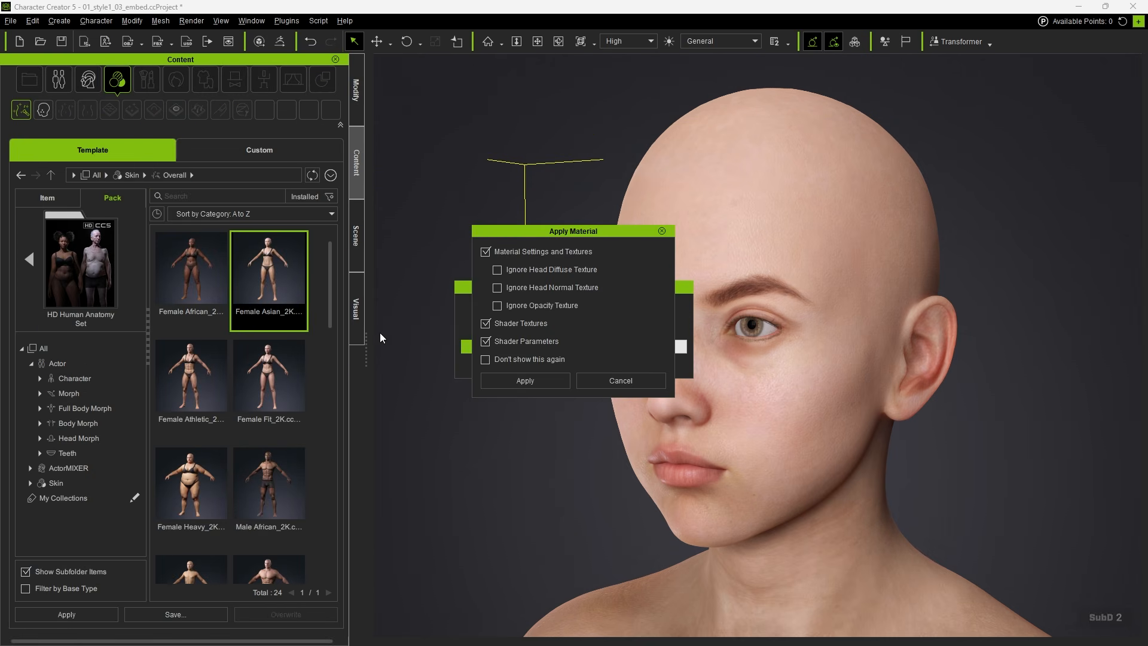
pyautogui.click(525, 382)
pyautogui.moveTo(201, 373); pyautogui.dragTo(688, 397)
pyautogui.click(541, 382)
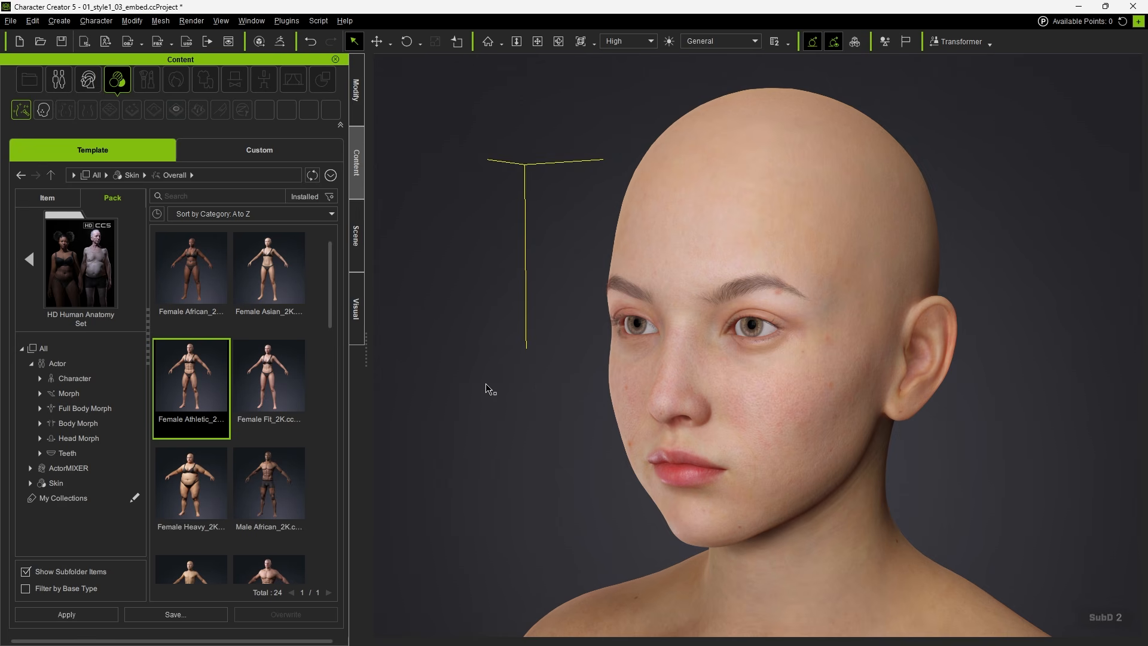
# Step: Apply the Female Fit_2K skin preset to the character, keeping the default material options
pyautogui.moveTo(283, 382); pyautogui.dragTo(701, 411)
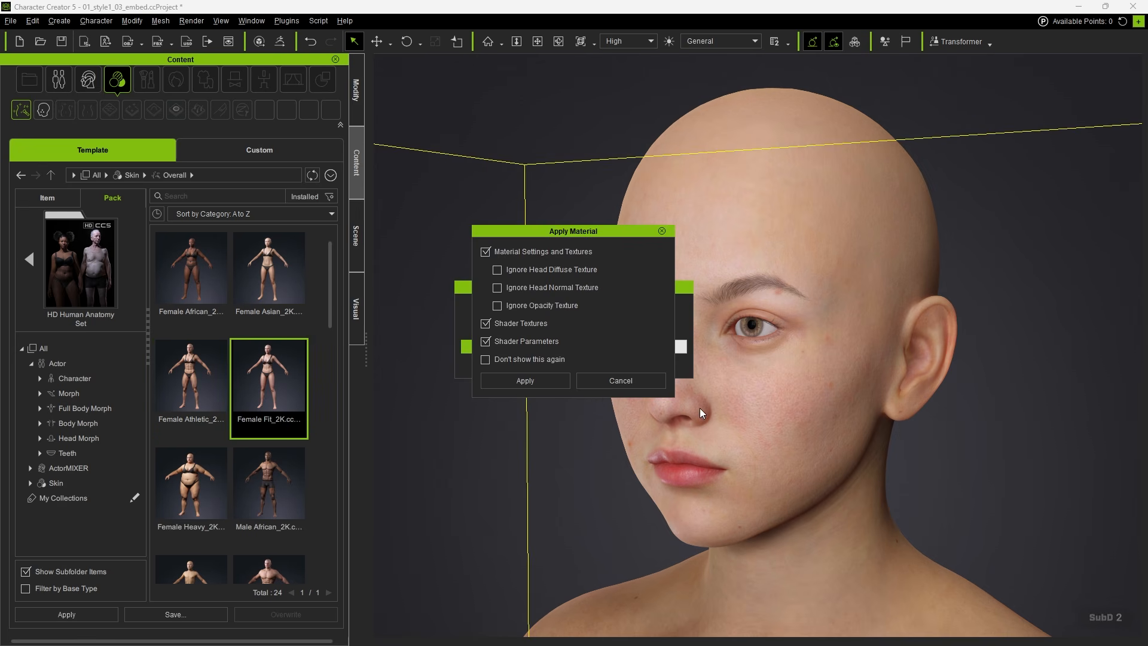
pyautogui.click(533, 378)
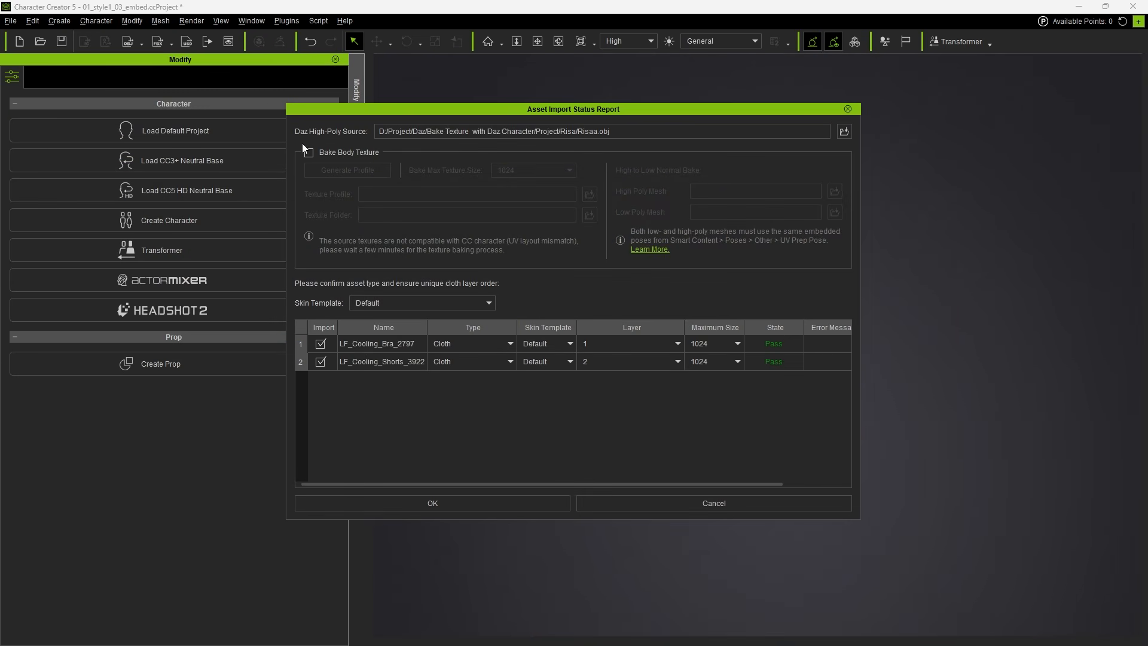
# Step: Enable Bake Body Texture, choose the maximum bake texture size, and import the character with Risaa.obj as high-poly source
pyautogui.click(309, 153)
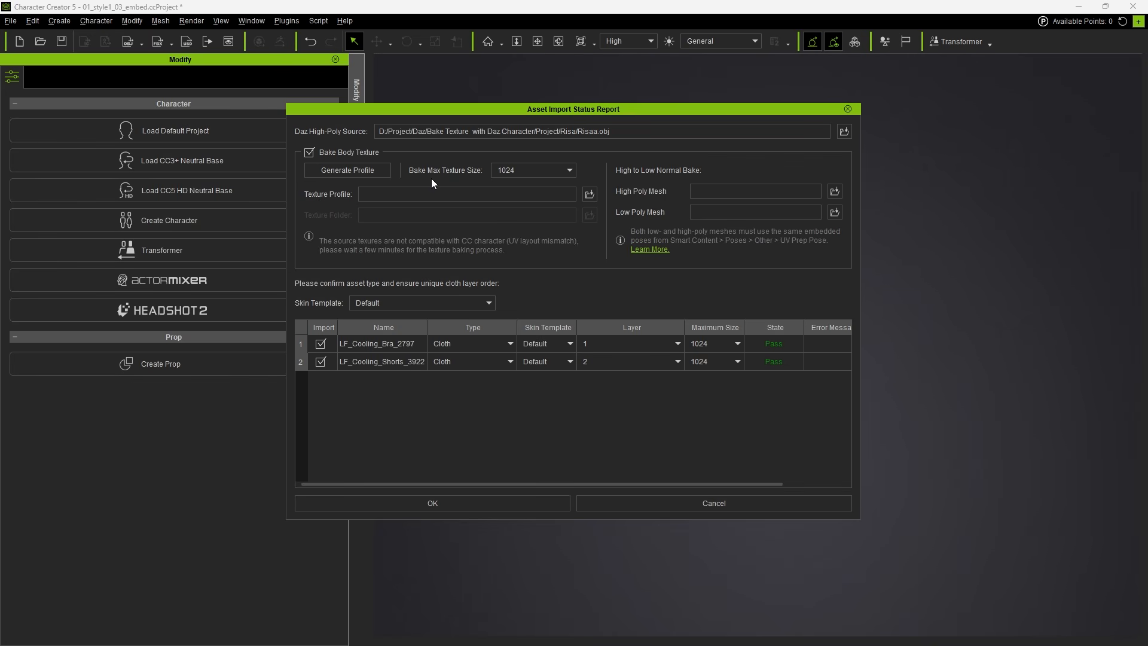
pyautogui.click(505, 170)
pyautogui.click(517, 200)
pyautogui.click(453, 501)
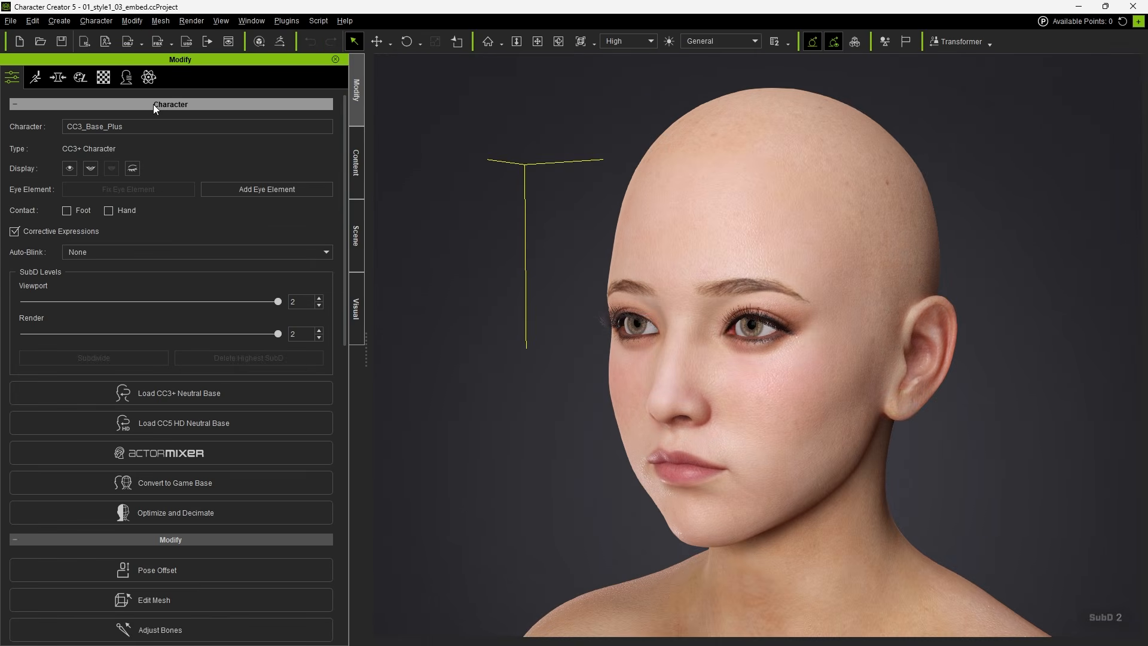
# Step: Examine the texture maps of the baked character's Std_Skin_Head, Std_Skin_Body, Std_Skin_Arm and Std_Skin_Leg materials
pyautogui.click(104, 77)
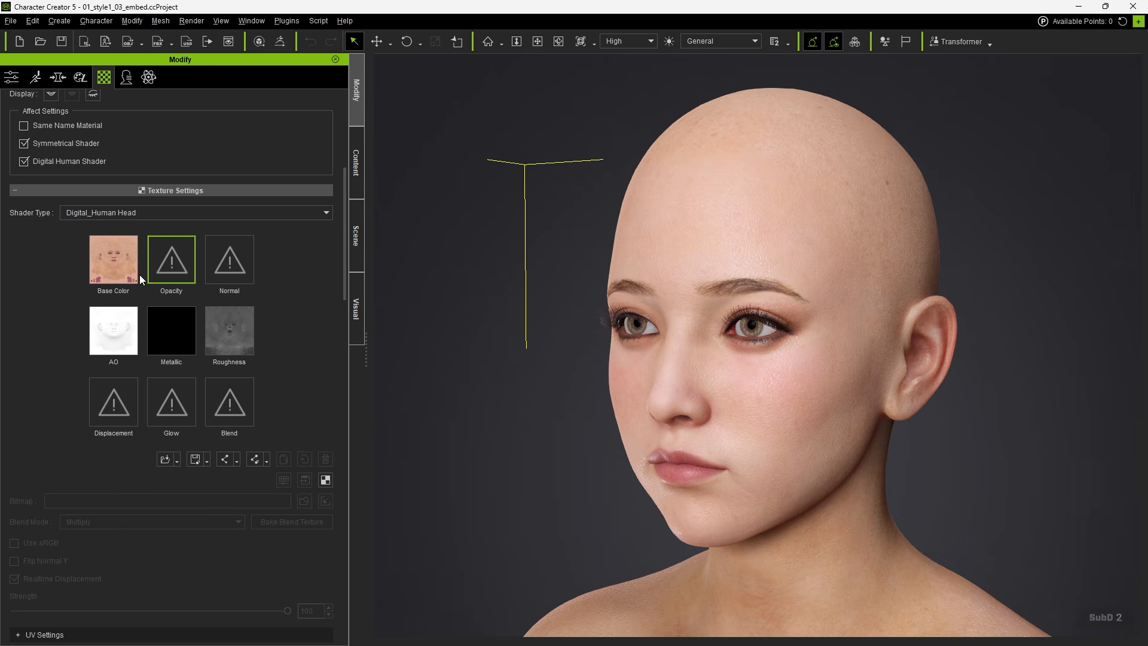
pyautogui.moveTo(123, 265)
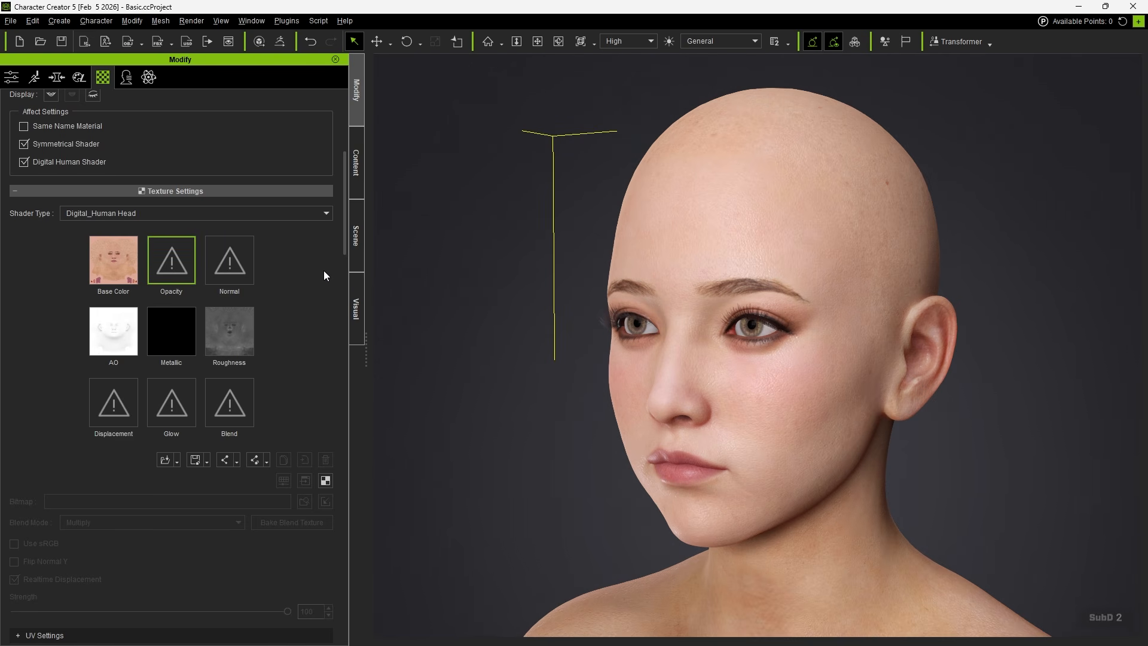
pyautogui.moveTo(345, 242); pyautogui.dragTo(348, 196)
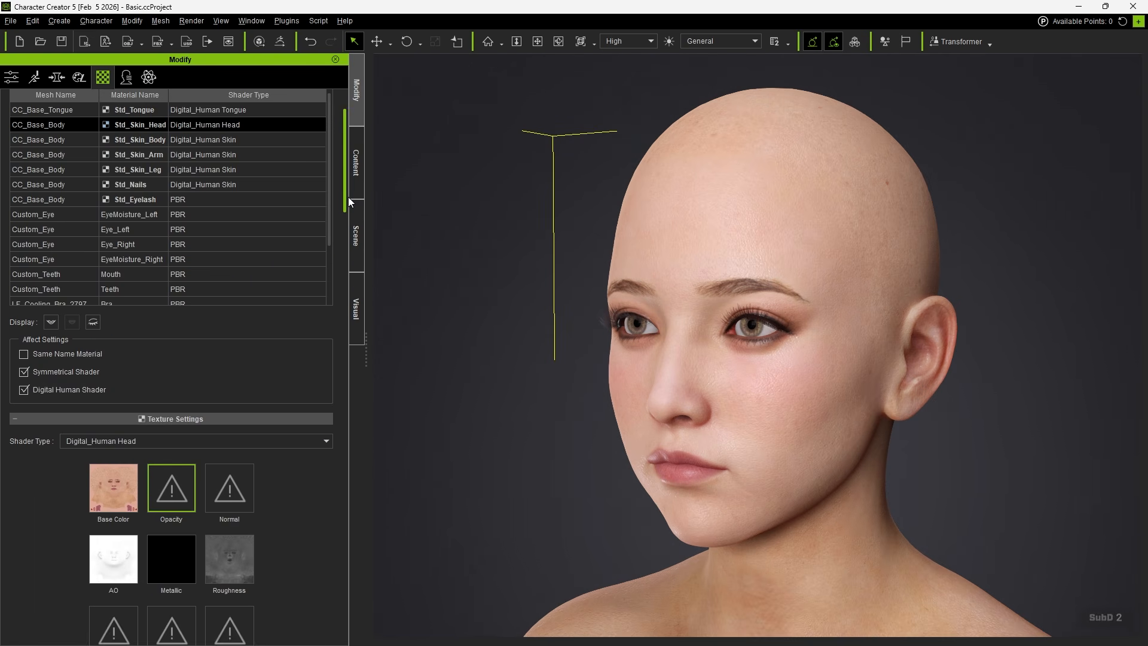
pyautogui.click(159, 143)
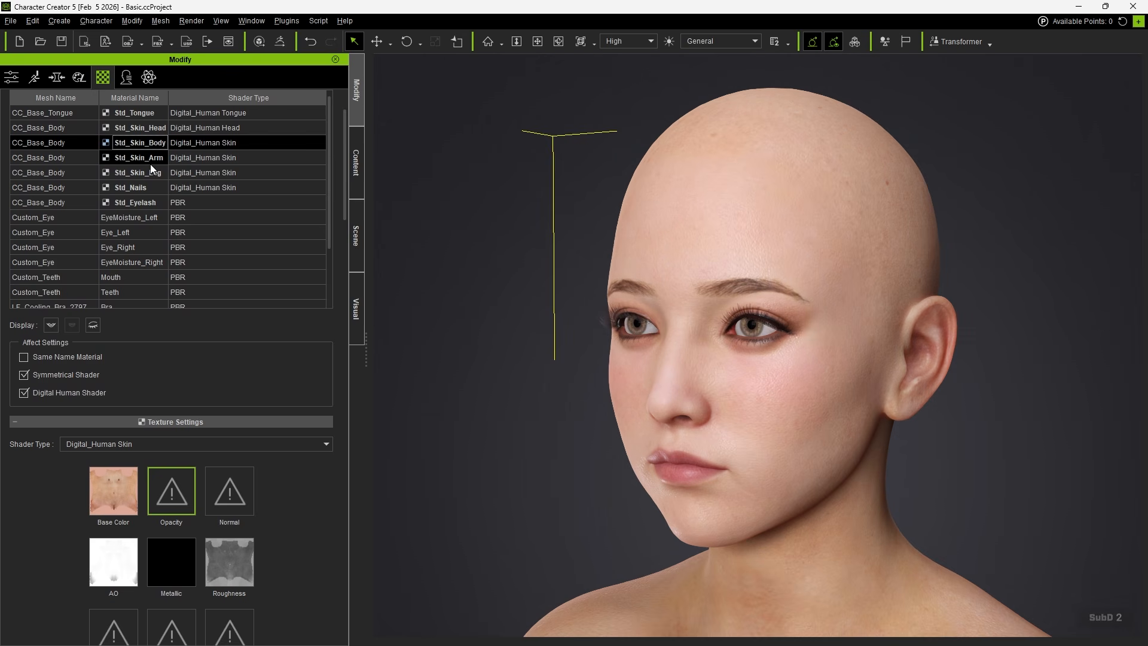
pyautogui.click(150, 159)
pyautogui.click(148, 173)
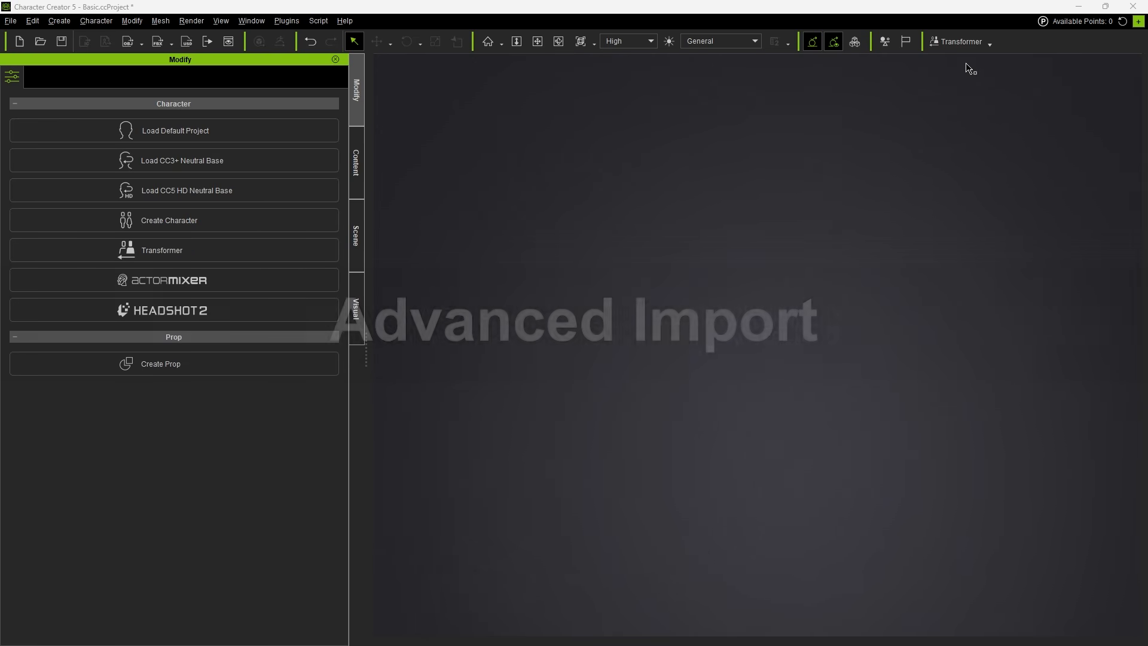
# Step: Load Risaa.fbx through the CC5 HD Transformer as a G9 Female character with the Advanced texture loading option
pyautogui.click(975, 43)
pyautogui.click(969, 77)
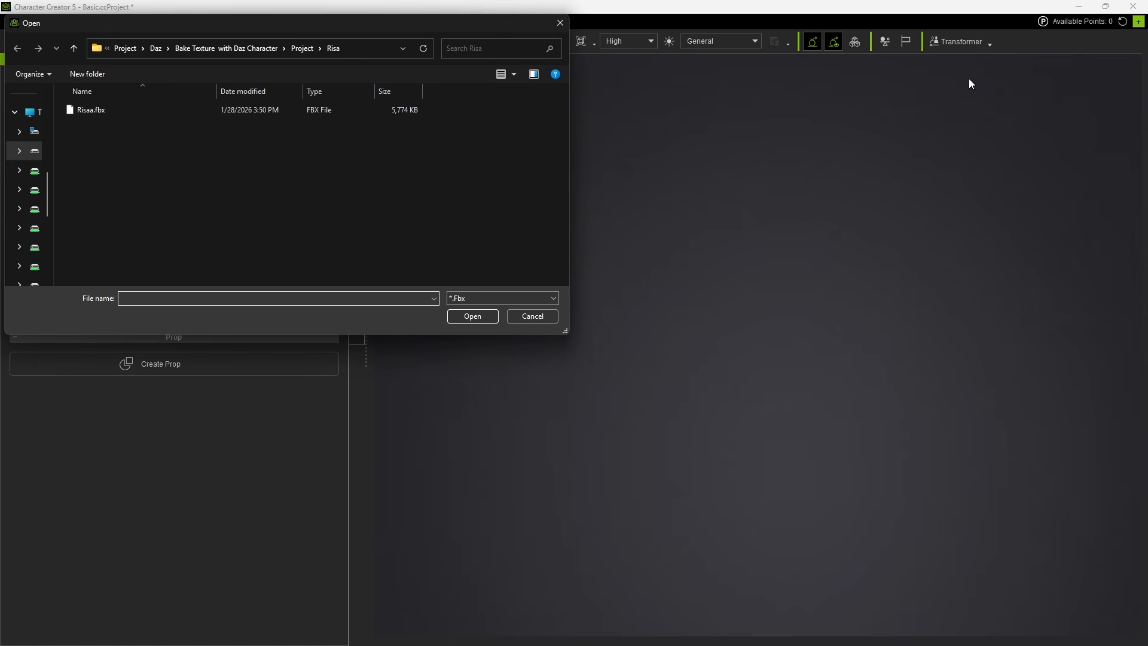
pyautogui.click(322, 110)
pyautogui.doubleClick(321, 110)
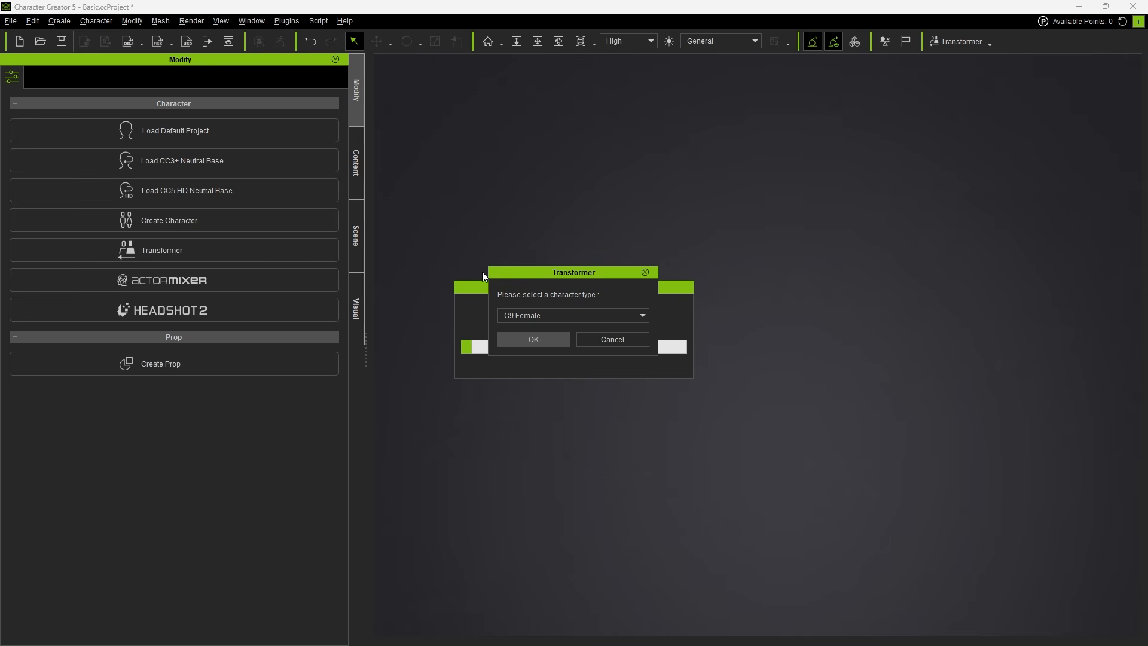
pyautogui.click(529, 338)
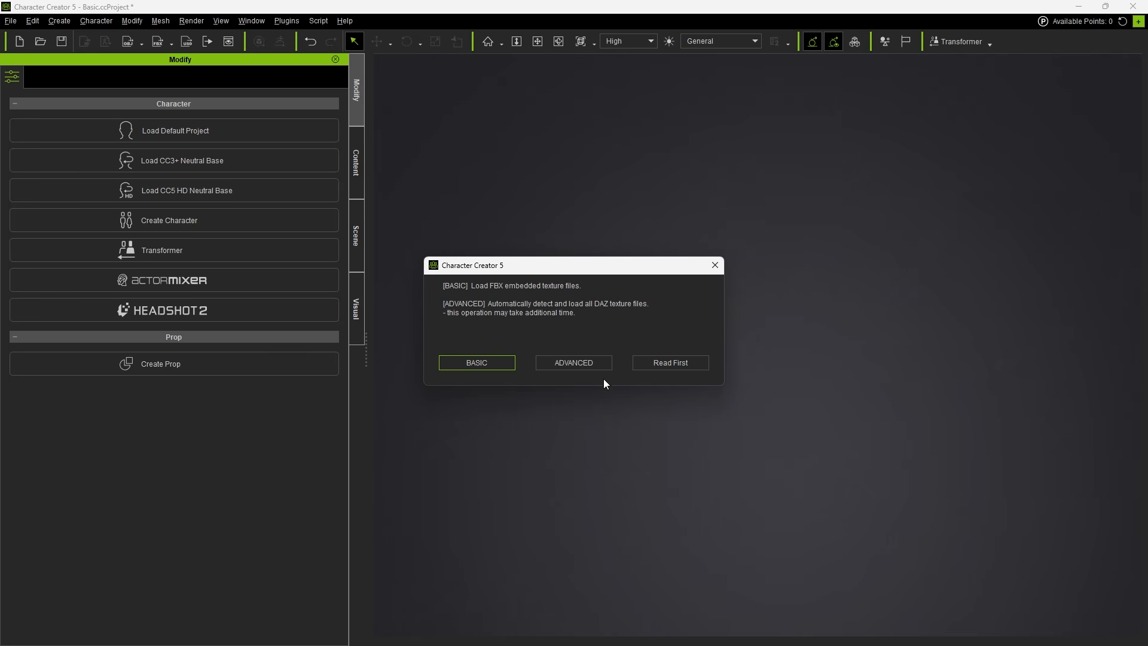
pyautogui.click(591, 365)
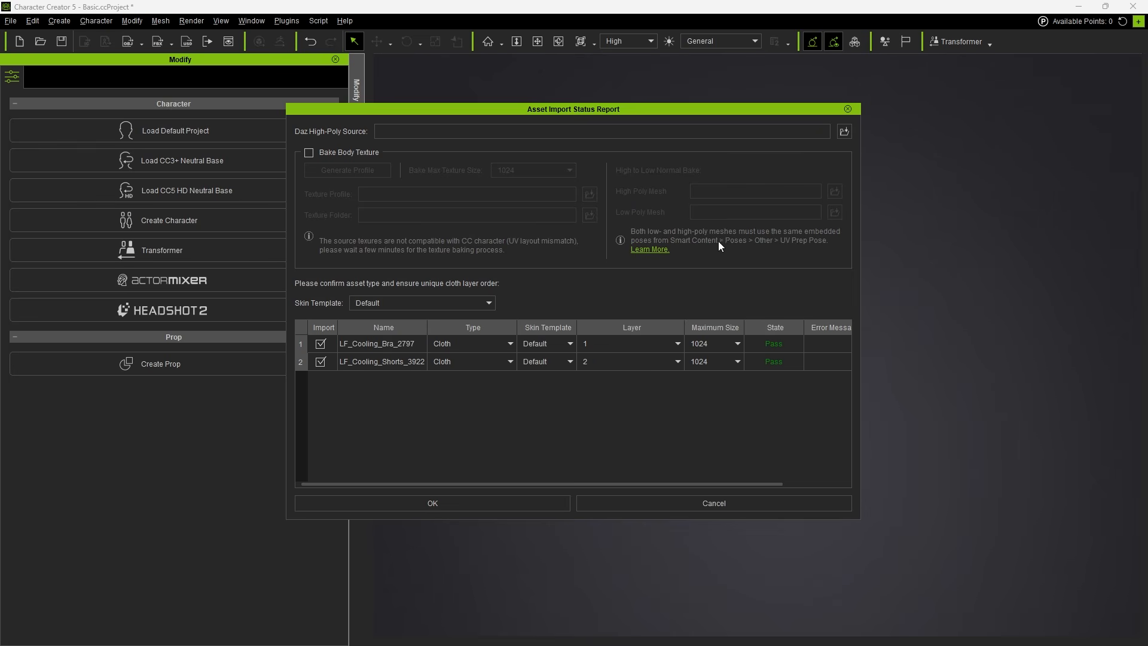
# Step: Assign Risaa.obj as the Daz high-poly source, enable Bake Body Texture, choose its maximum size, and complete the import
pyautogui.click(844, 132)
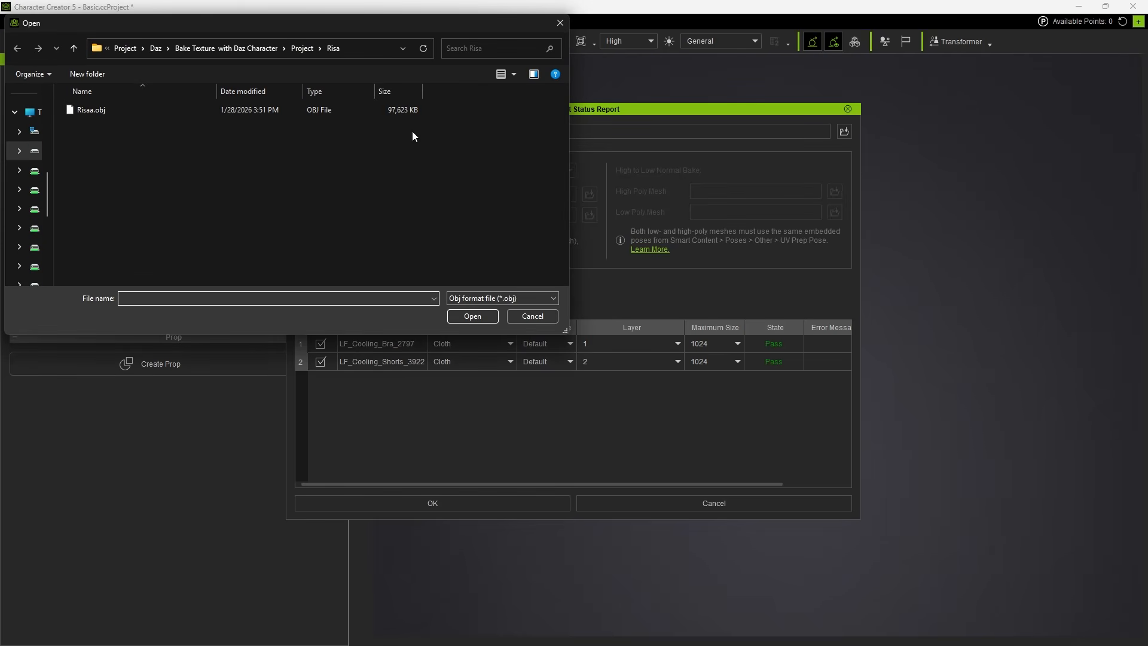
pyautogui.doubleClick(263, 110)
pyautogui.click(329, 152)
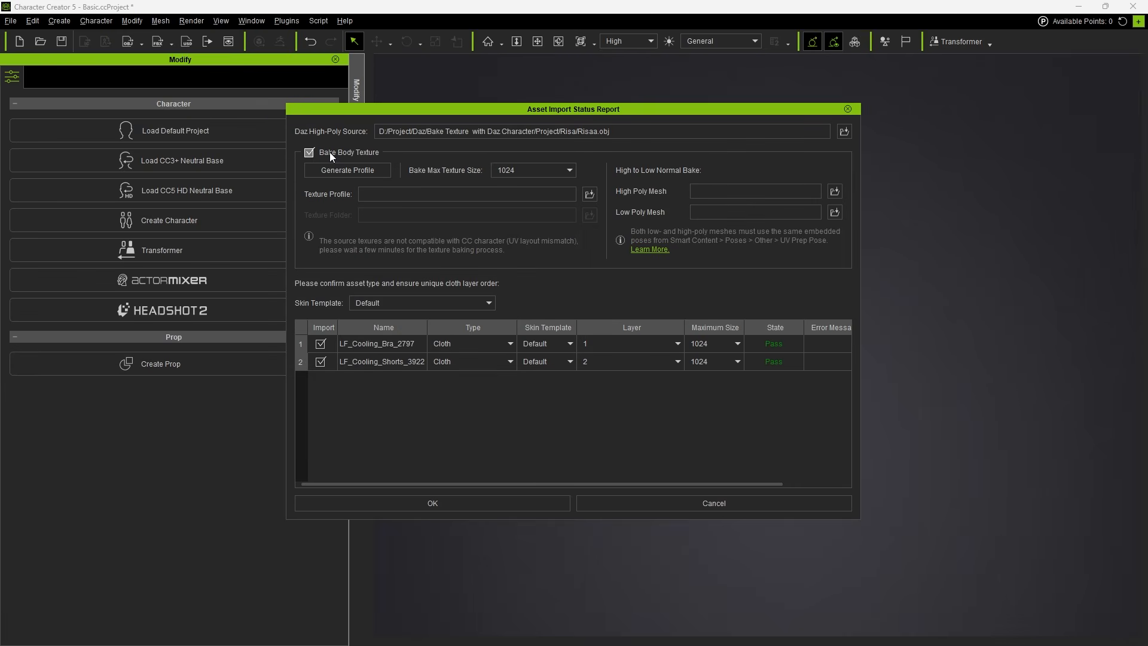
pyautogui.click(517, 173)
pyautogui.click(522, 196)
pyautogui.click(465, 508)
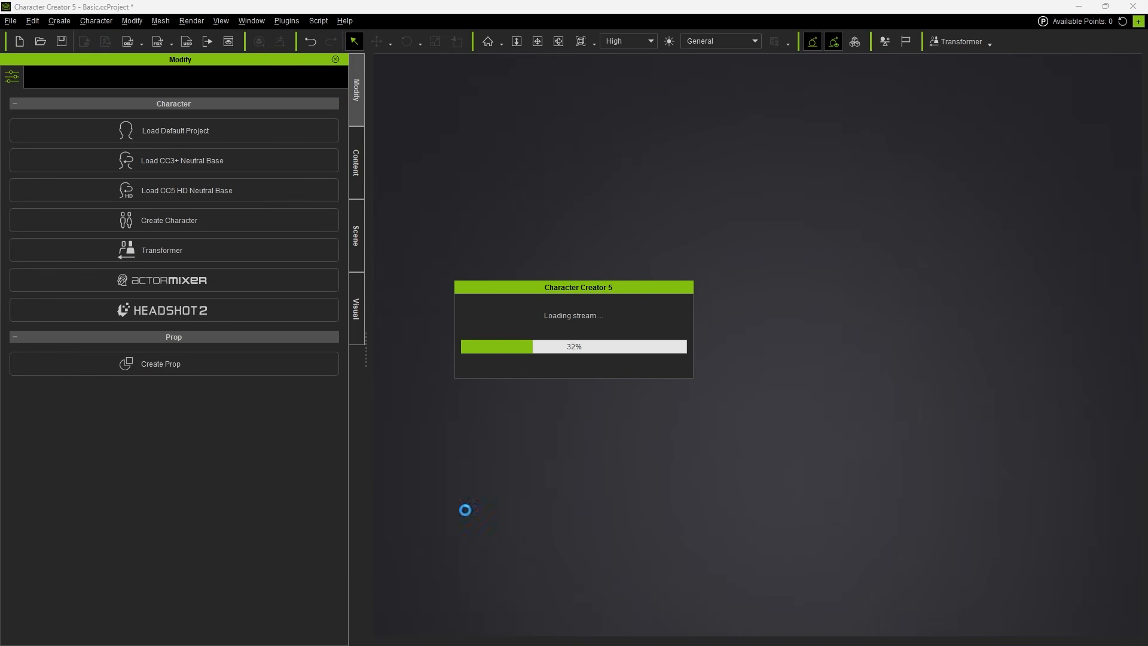
# Step: Examine the Std_Skin_Head material's texture maps on the advanced import, especially the normal and roughness maps
pyautogui.click(104, 78)
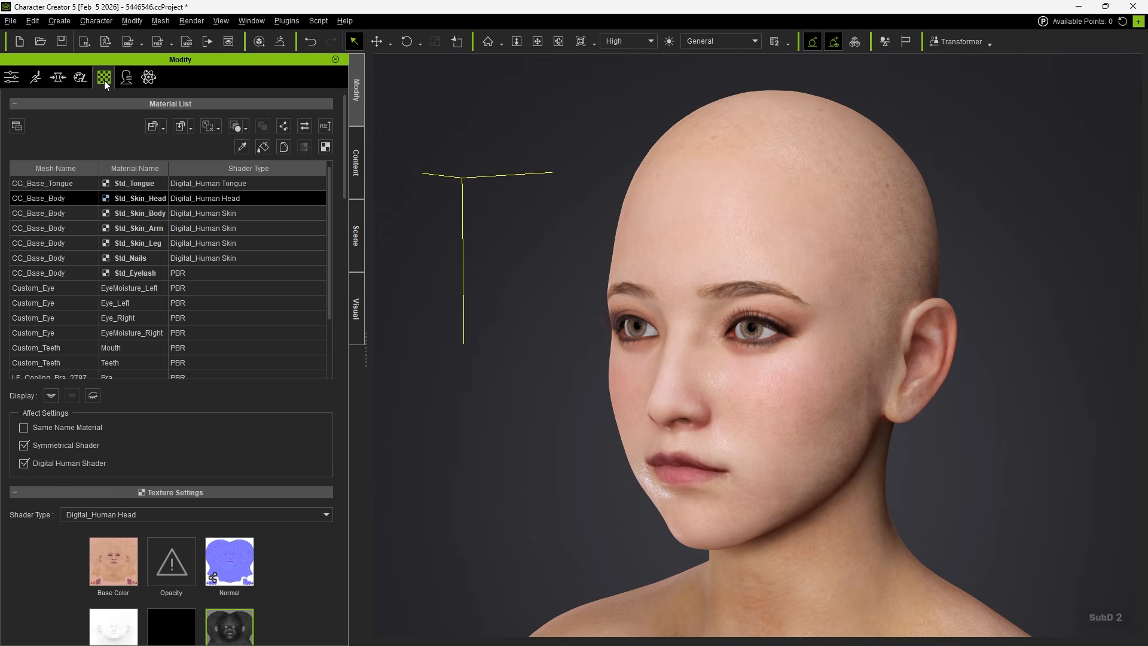
pyautogui.moveTo(343, 145); pyautogui.dragTo(333, 192)
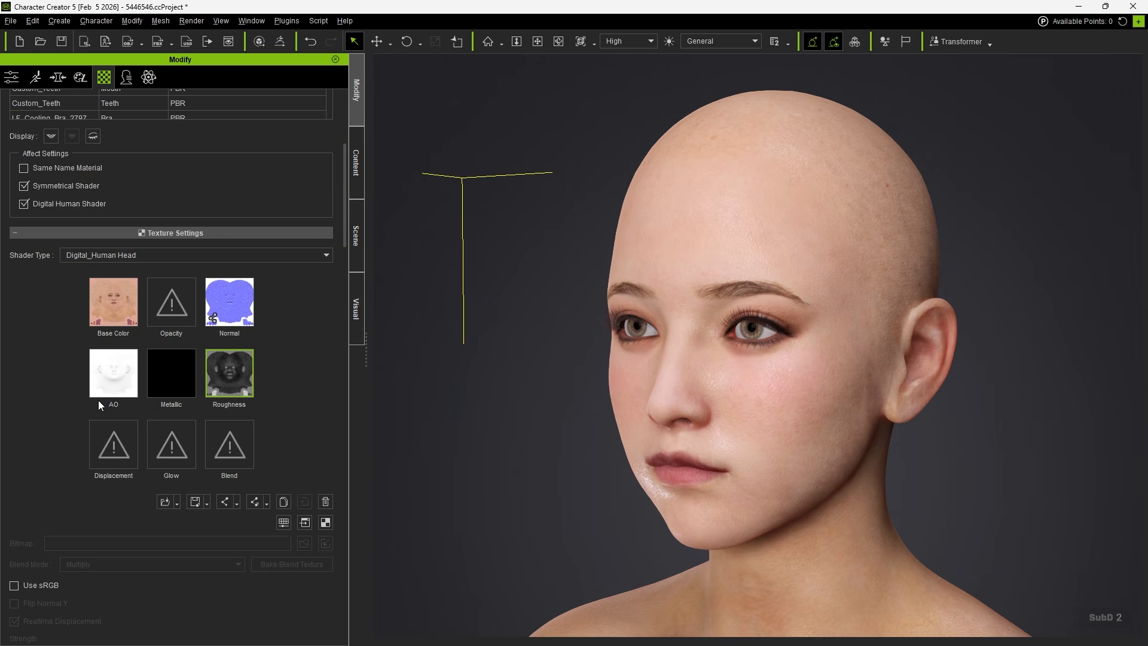
pyautogui.moveTo(245, 310)
pyautogui.moveTo(236, 374)
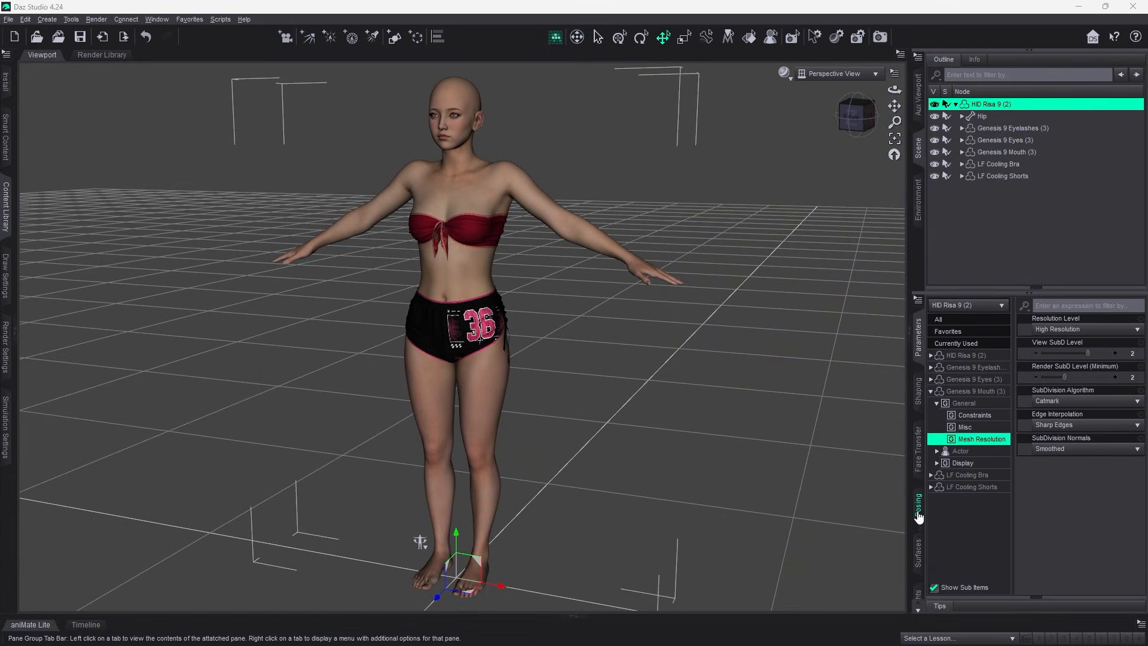
# Step: Switch to Daz Studio and browse for the source image behind the HID Risa 9 head surface's base color
pyautogui.click(920, 550)
pyautogui.click(961, 403)
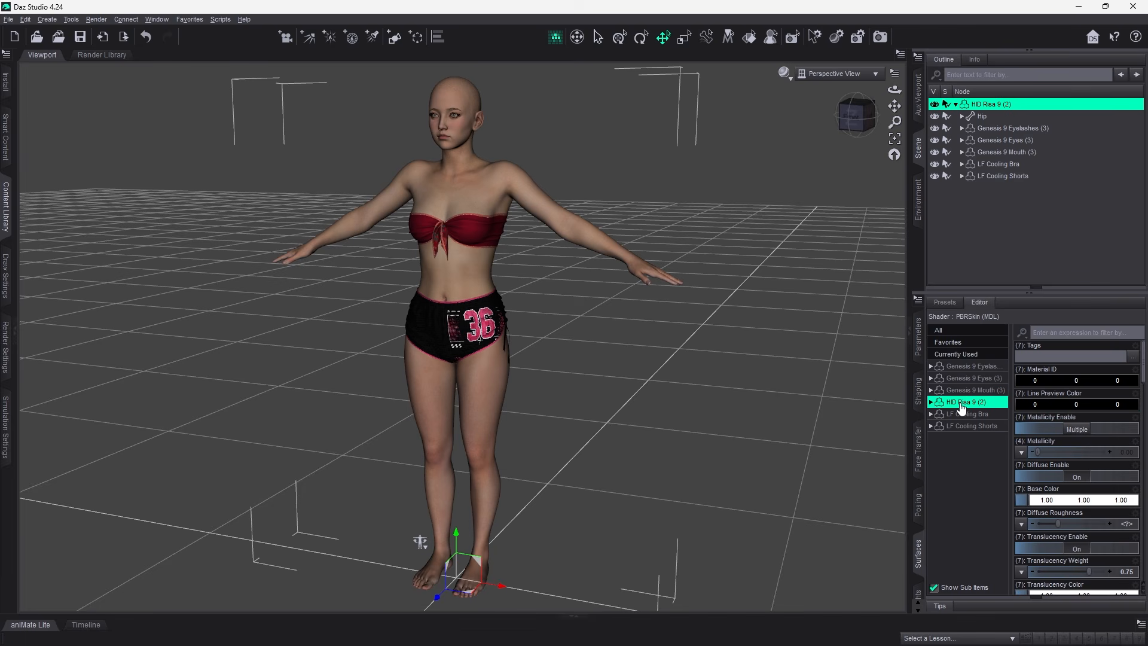
pyautogui.click(932, 402)
pyautogui.click(936, 450)
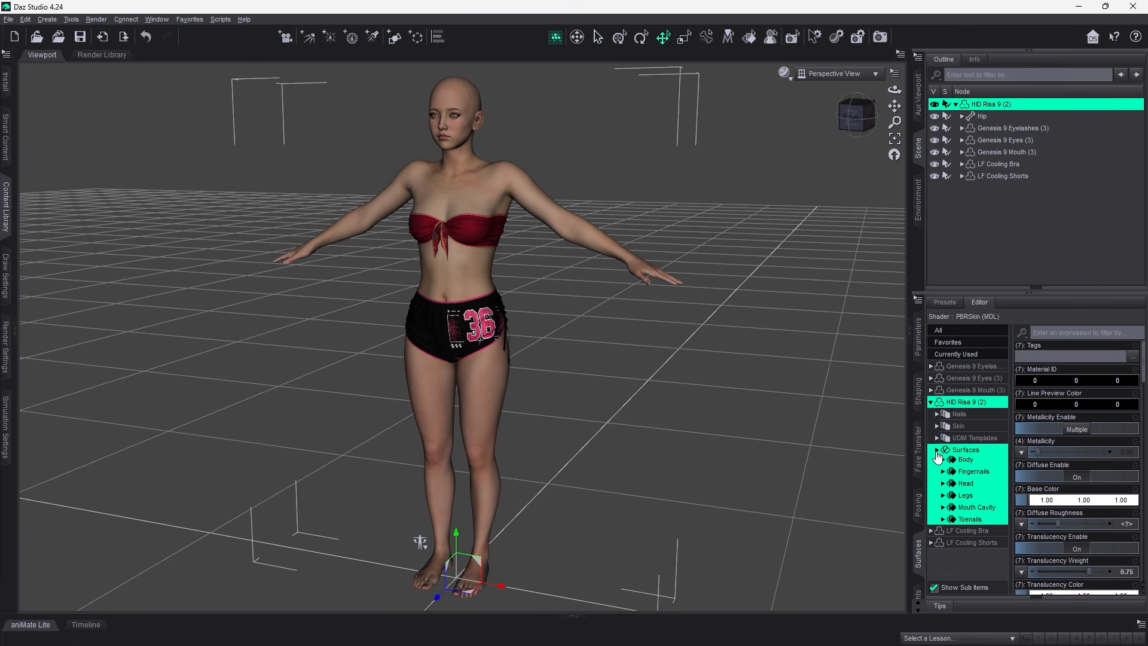
pyautogui.click(968, 500)
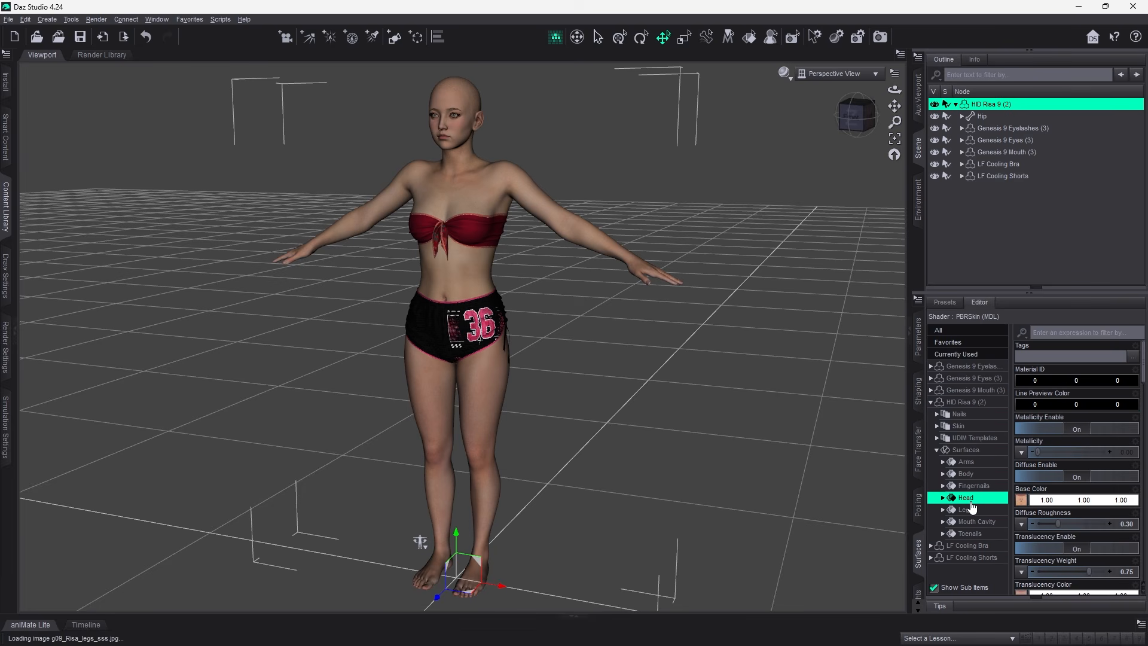
pyautogui.click(1020, 502)
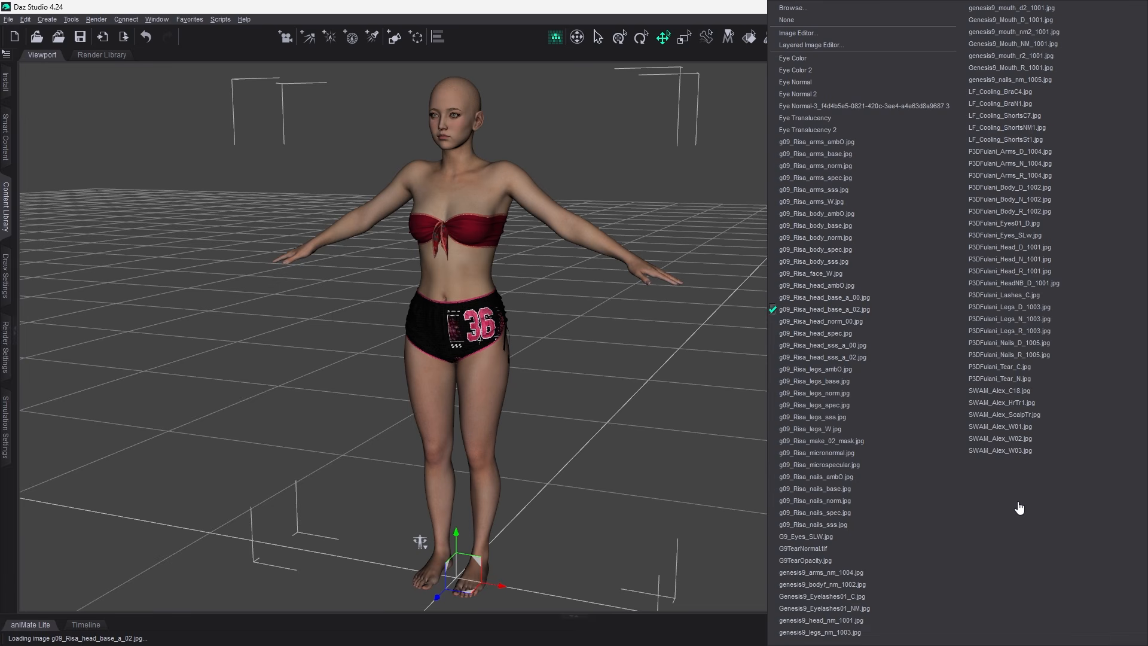
pyautogui.click(844, 9)
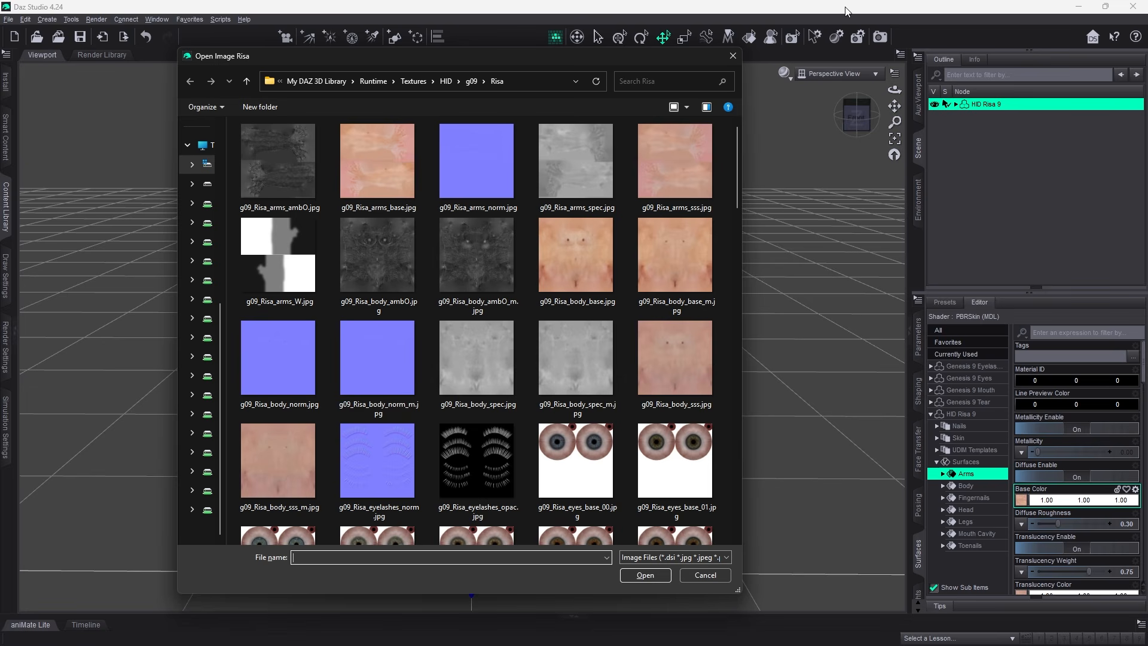
# Step: Locate g09_Risa_head_norm_00.jpg, g09_Risa_head_spec.jpg and g09_Risa_head_ambO.jpg in the Risa texture folder
pyautogui.moveTo(741, 148); pyautogui.dragTo(715, 299)
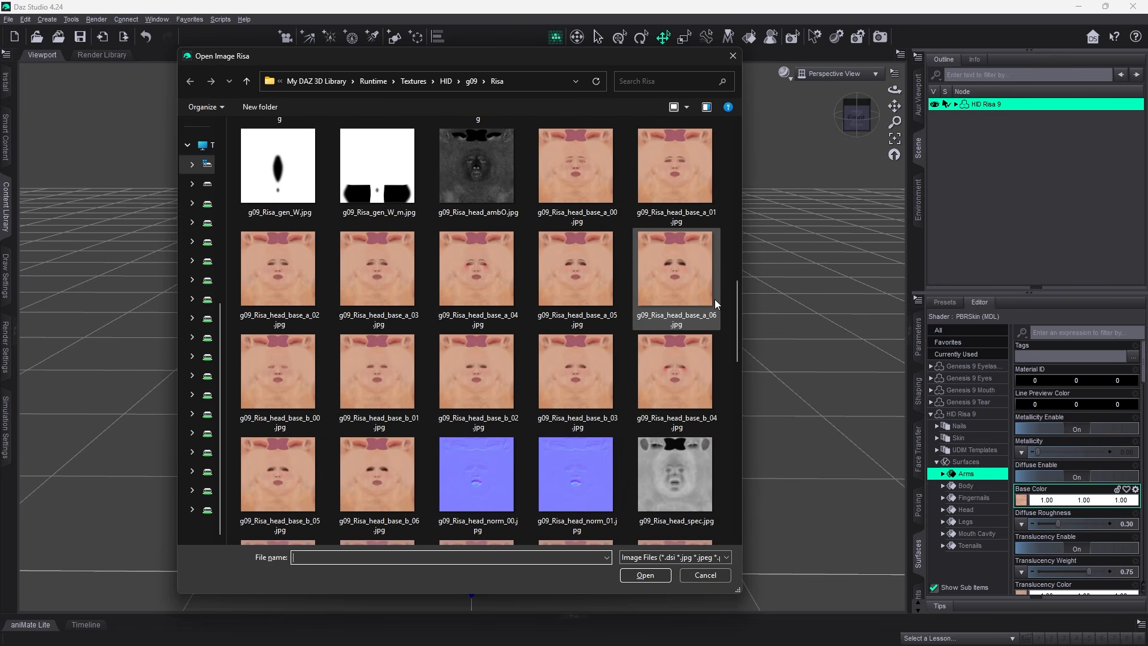
pyautogui.click(493, 492)
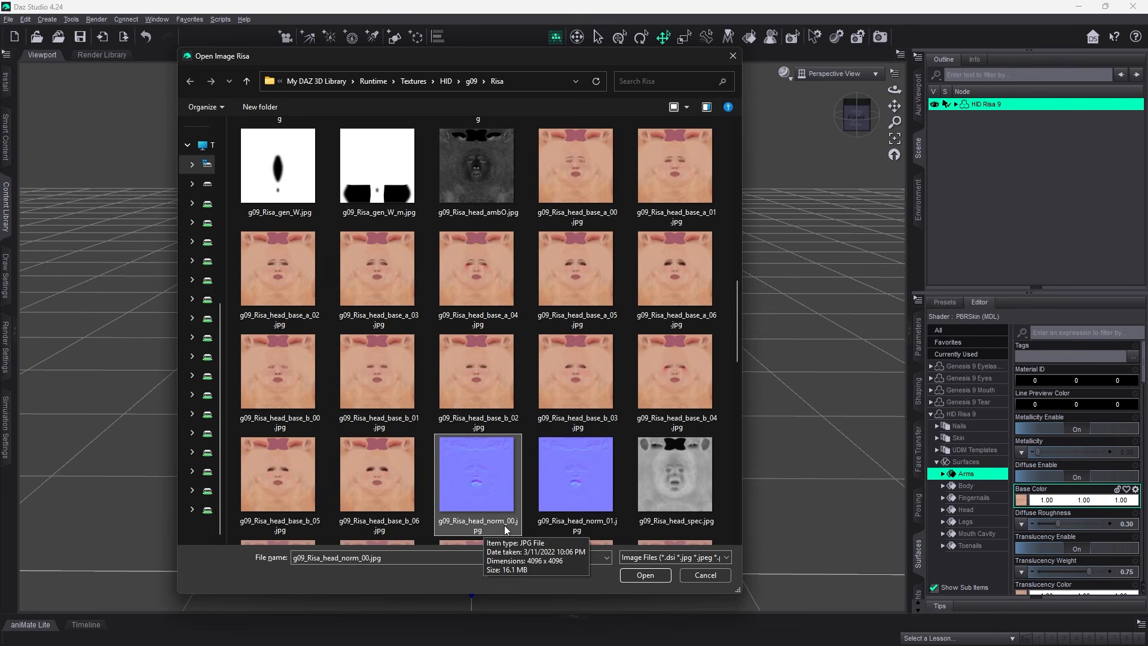
pyautogui.click(673, 508)
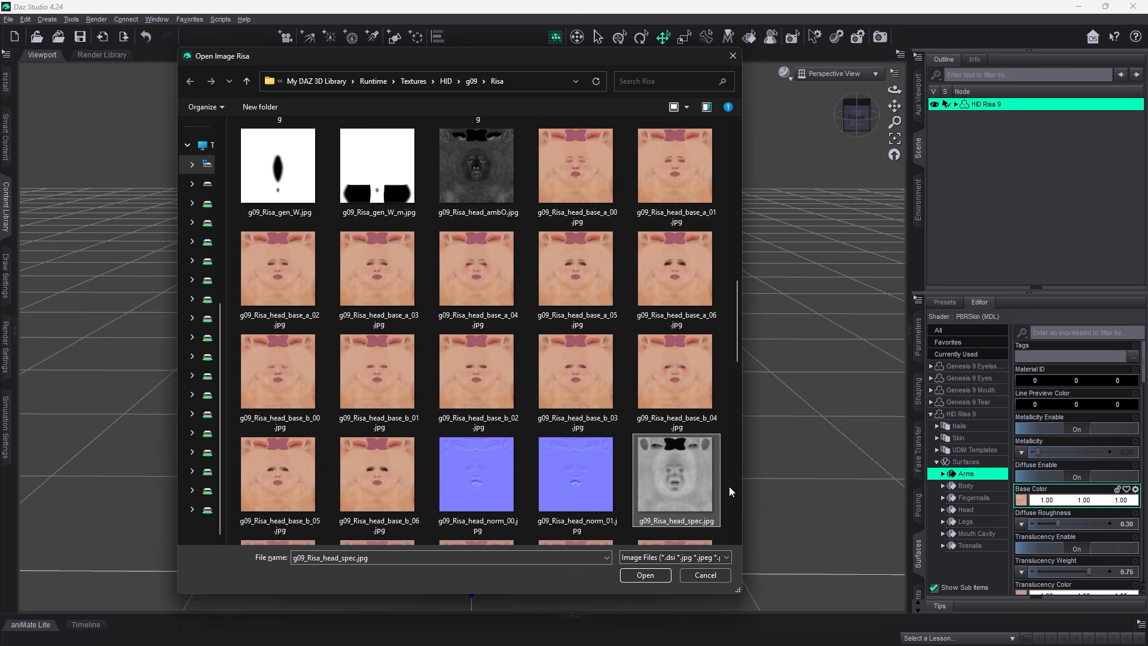
pyautogui.click(502, 215)
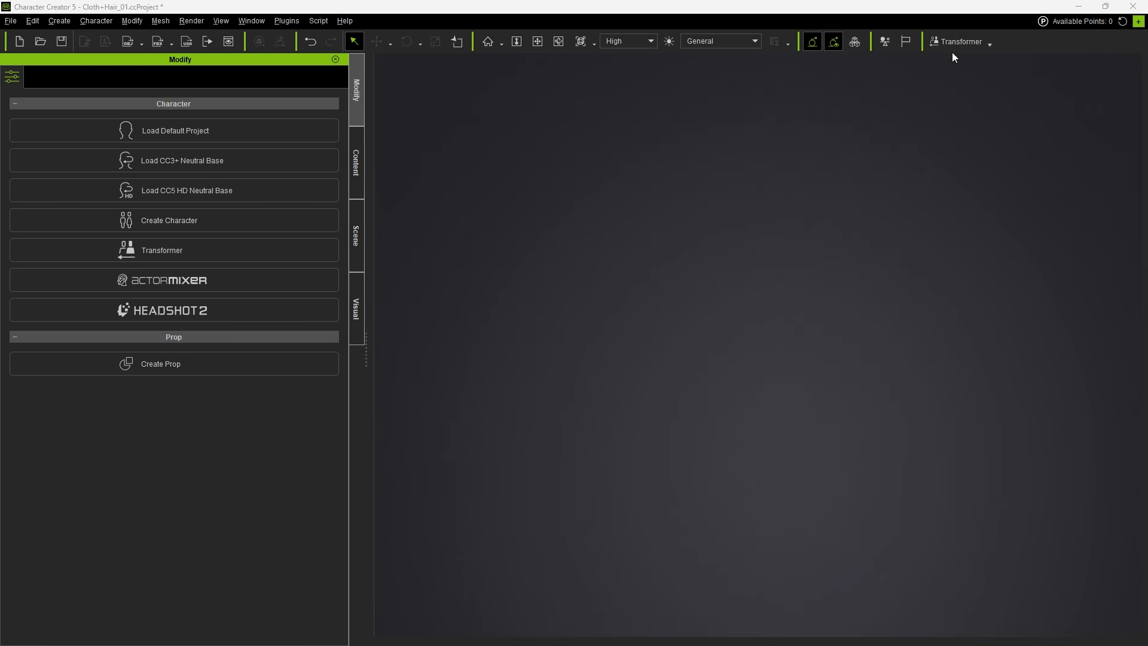
# Step: Switch to Character Creator and load Risa.fbx through the CC5 HD Transformer as G9 Female with Advanced texture loading
pyautogui.click(960, 40)
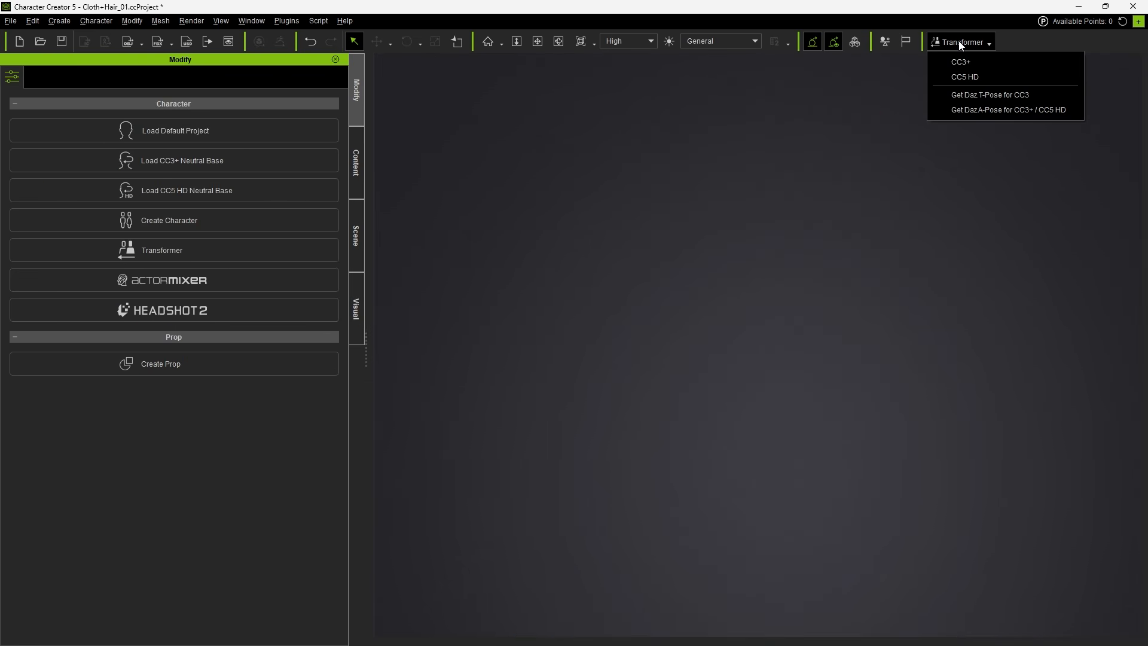
pyautogui.click(963, 77)
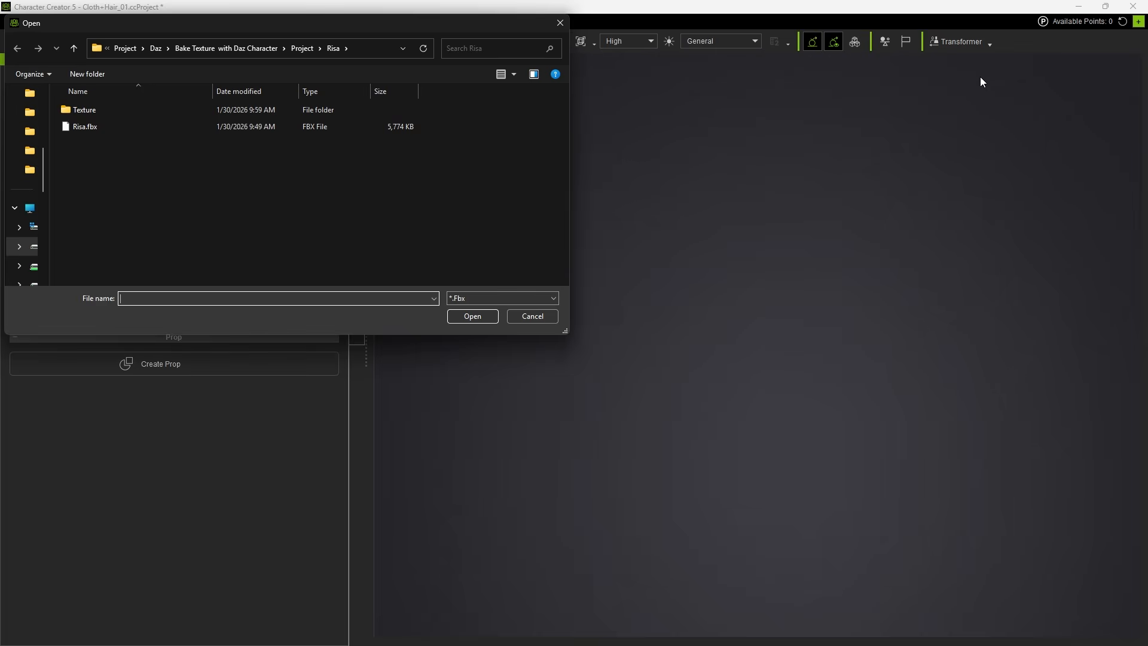
pyautogui.doubleClick(360, 127)
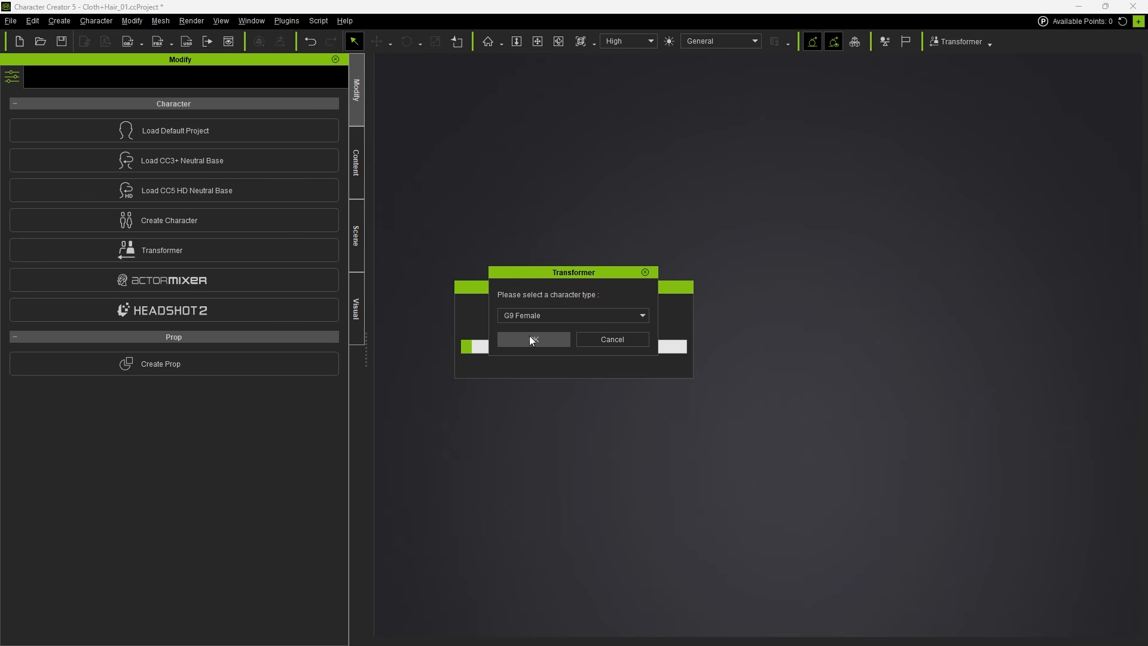
pyautogui.click(532, 339)
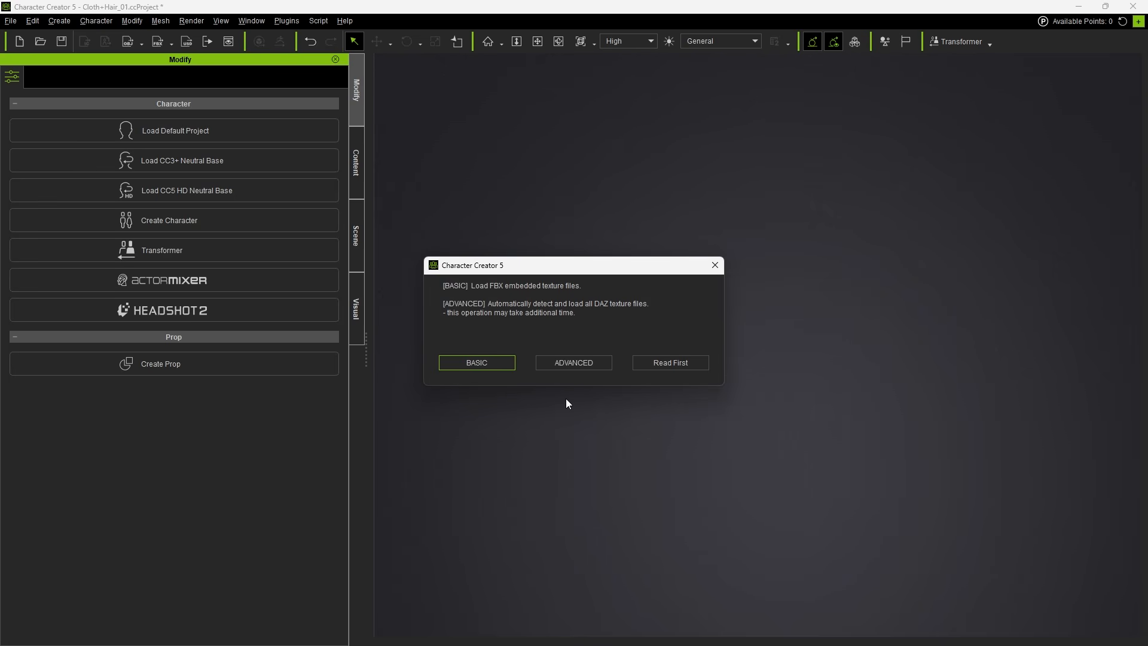
pyautogui.click(572, 368)
# Step: Load Risa.obj as the Daz high-poly source and enable body texture baking with a maximum texture size of 4096
pyautogui.click(845, 133)
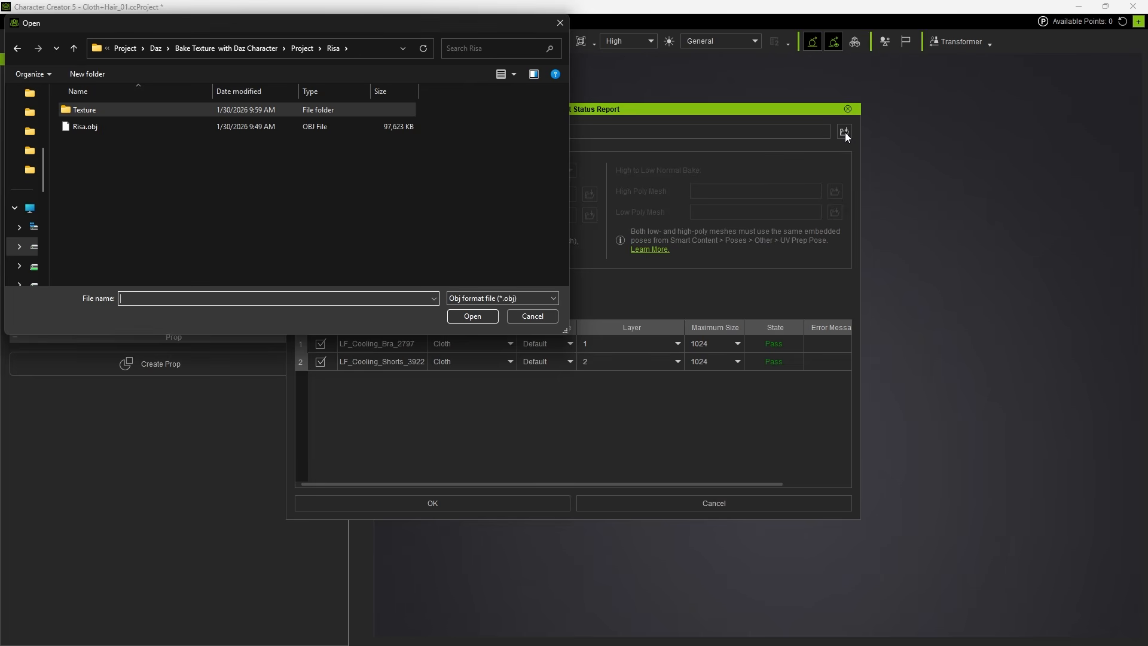
pyautogui.doubleClick(260, 125)
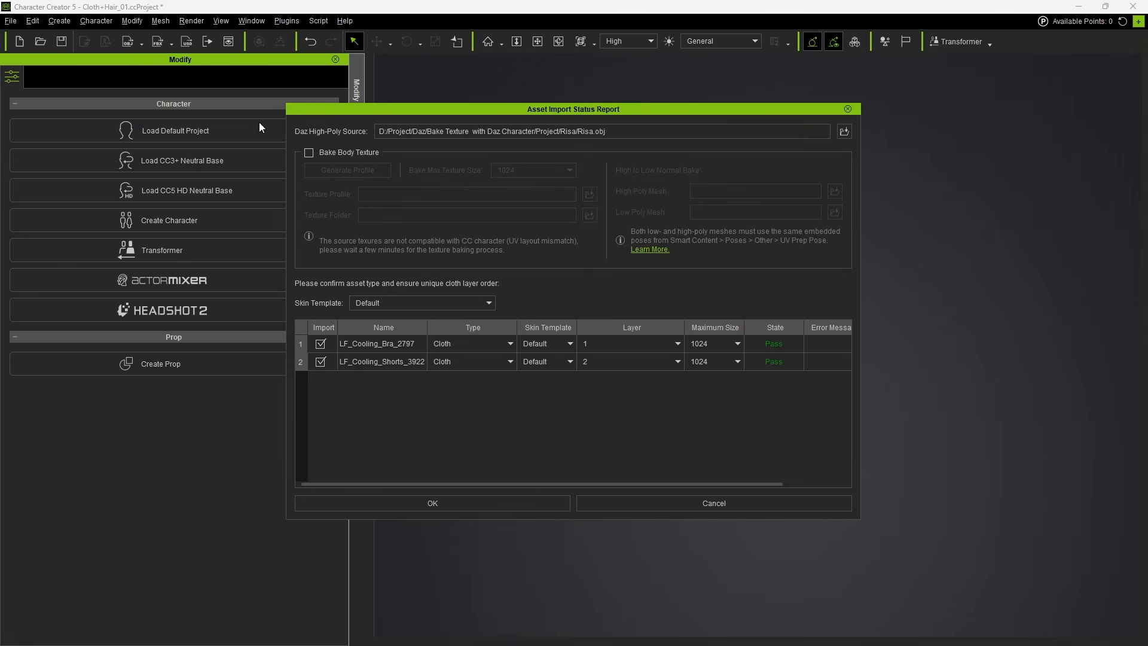
pyautogui.click(310, 152)
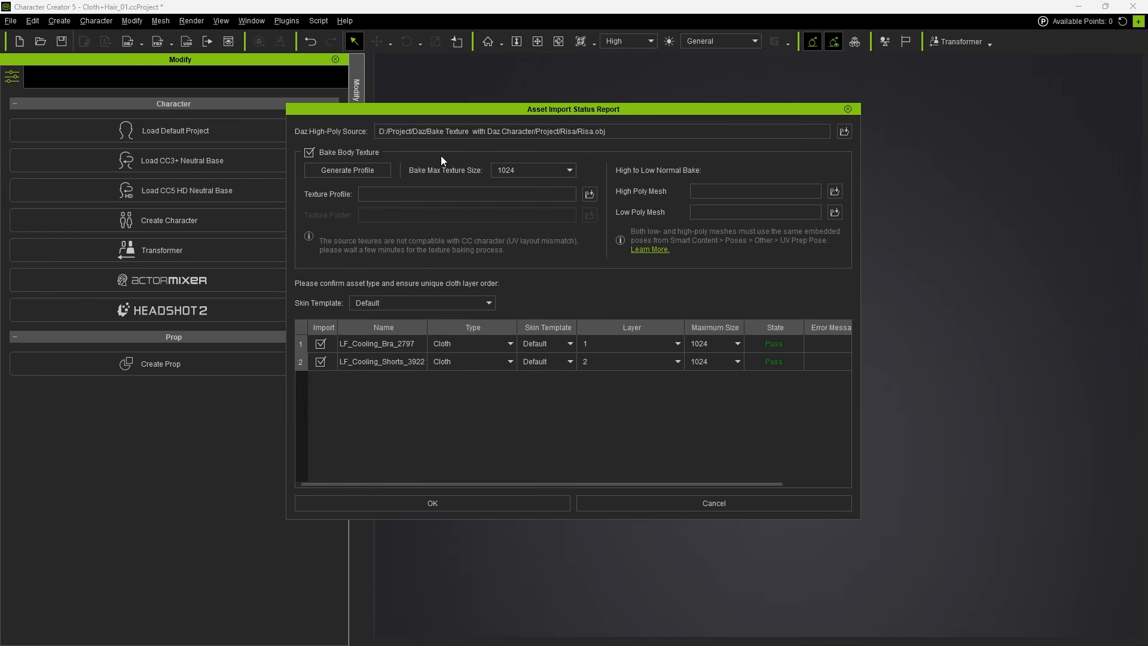
pyautogui.click(526, 170)
pyautogui.click(526, 200)
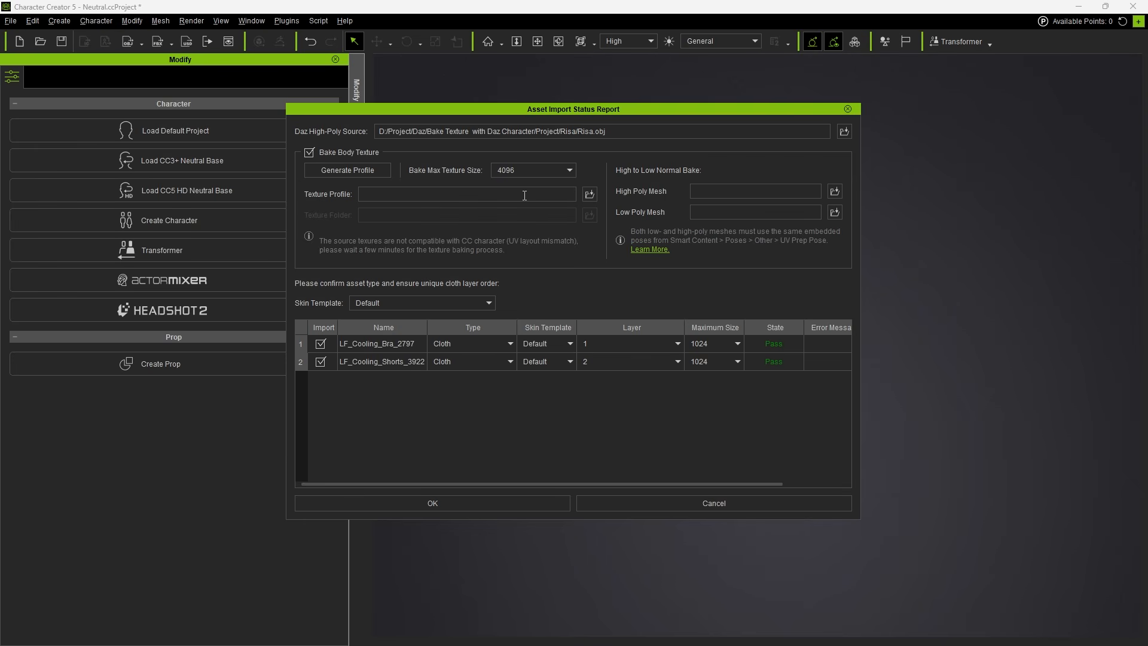
# Step: Generate a texture profile and save it as Risa01 in the Risa project folder
pyautogui.click(351, 170)
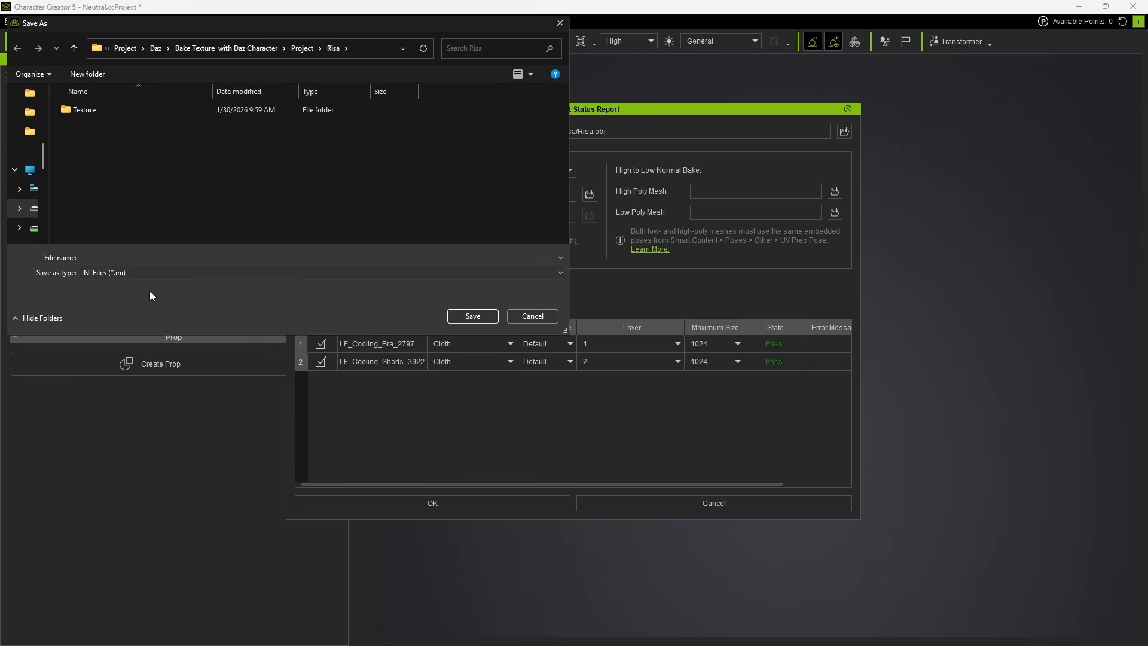
pyautogui.write('Risa01')
pyautogui.click(479, 314)
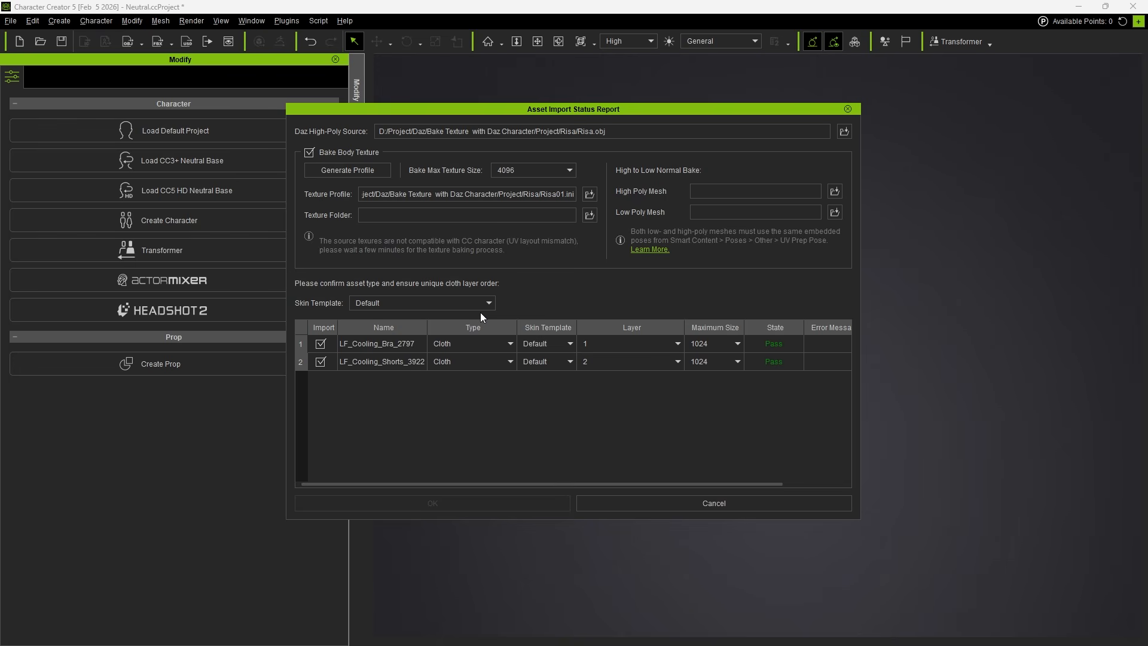
# Step: Open the generated Risa01.ini profile in Notepad, beside the Daz Risa texture folder
pyautogui.click(589, 196)
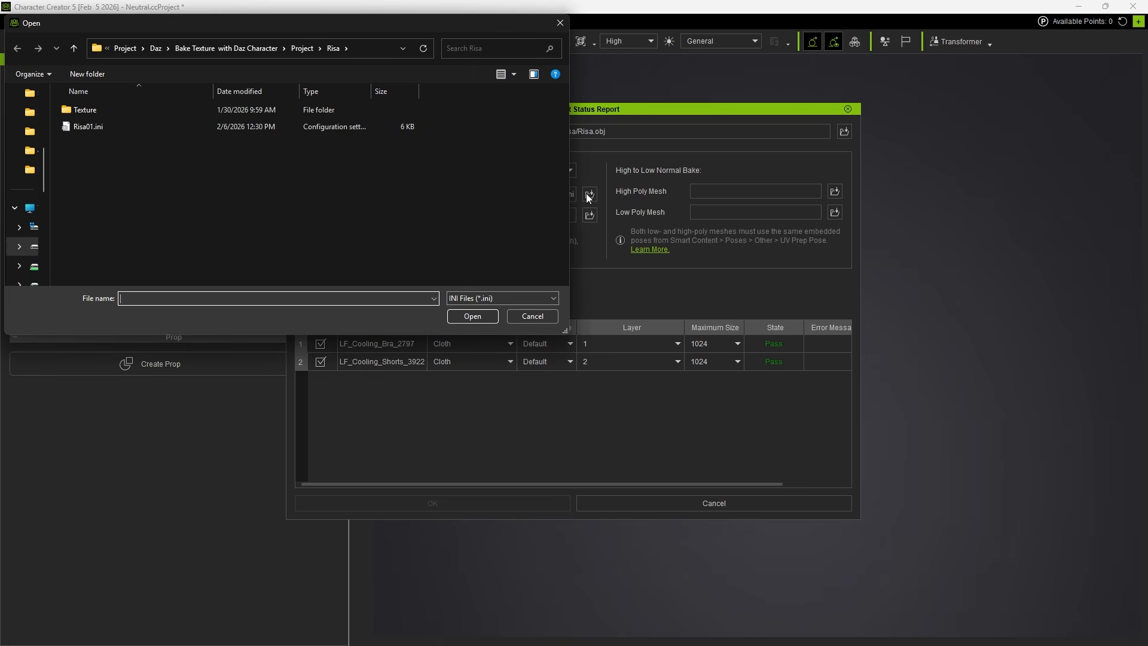
pyautogui.rightClick(135, 127)
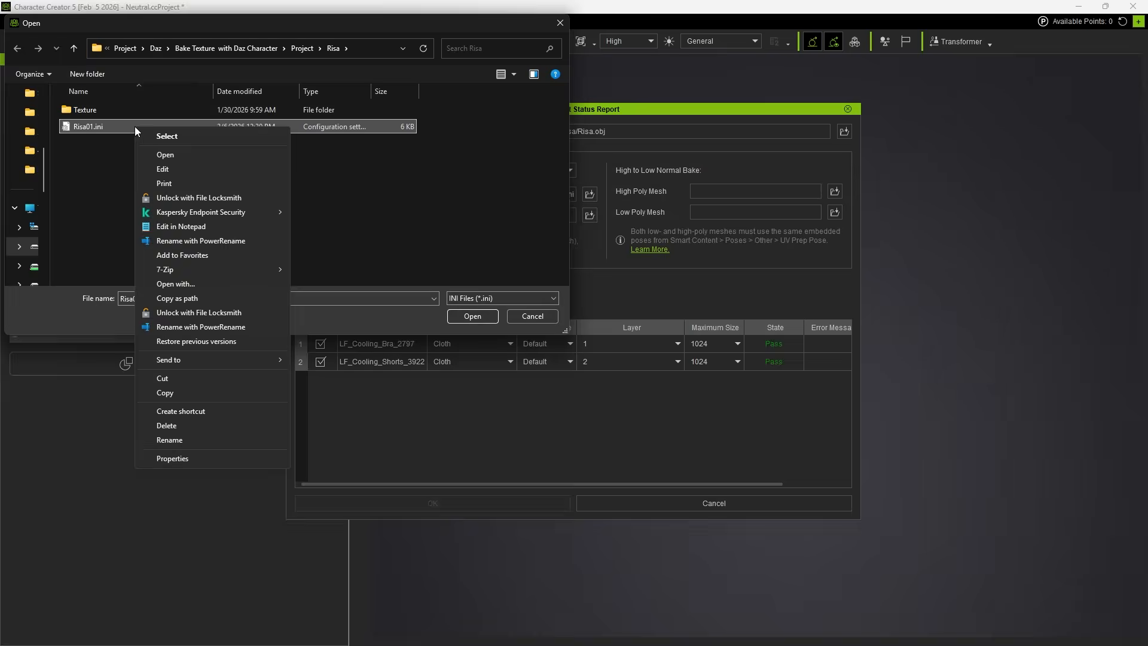
pyautogui.click(166, 154)
pyautogui.middleClick(884, 140)
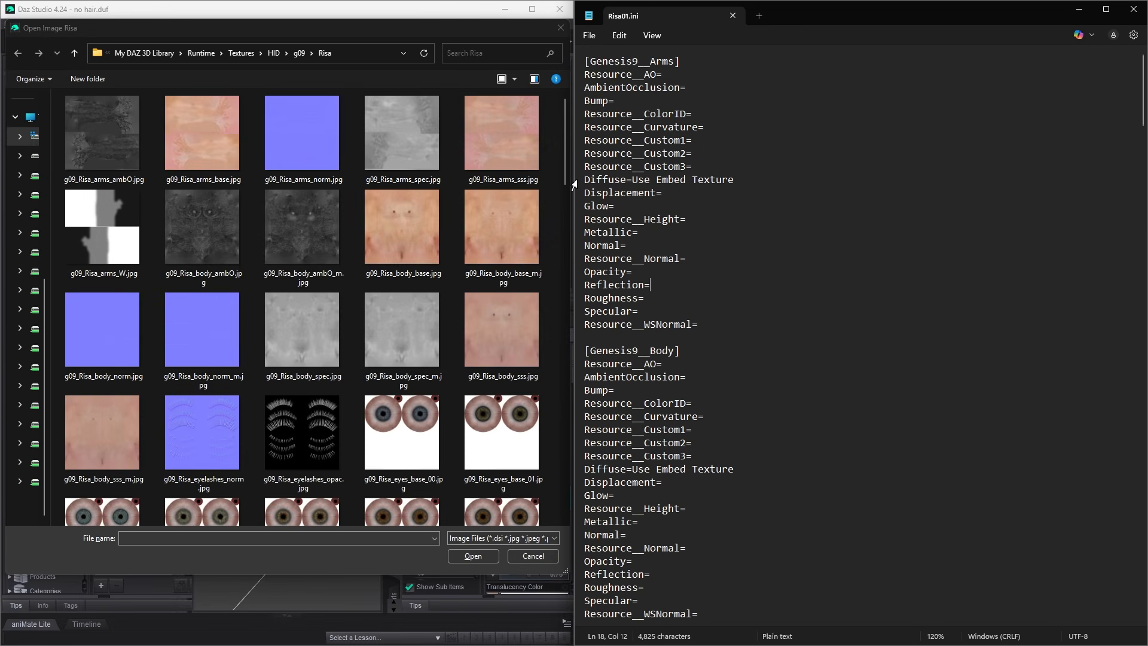
pyautogui.click(574, 182)
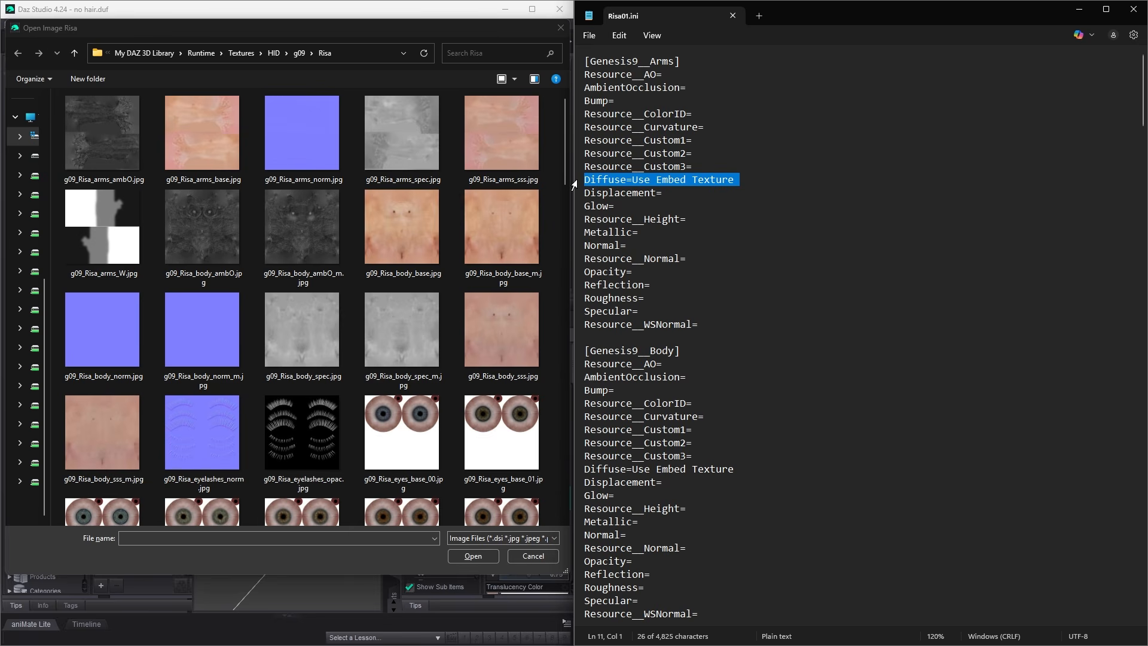
# Step: Copy the file name g09_Risa_arms_ambO.jpg into the AmbientOcclusion entry of the Genesis9__Arms section
pyautogui.click(138, 160)
pyautogui.rightClick(139, 161)
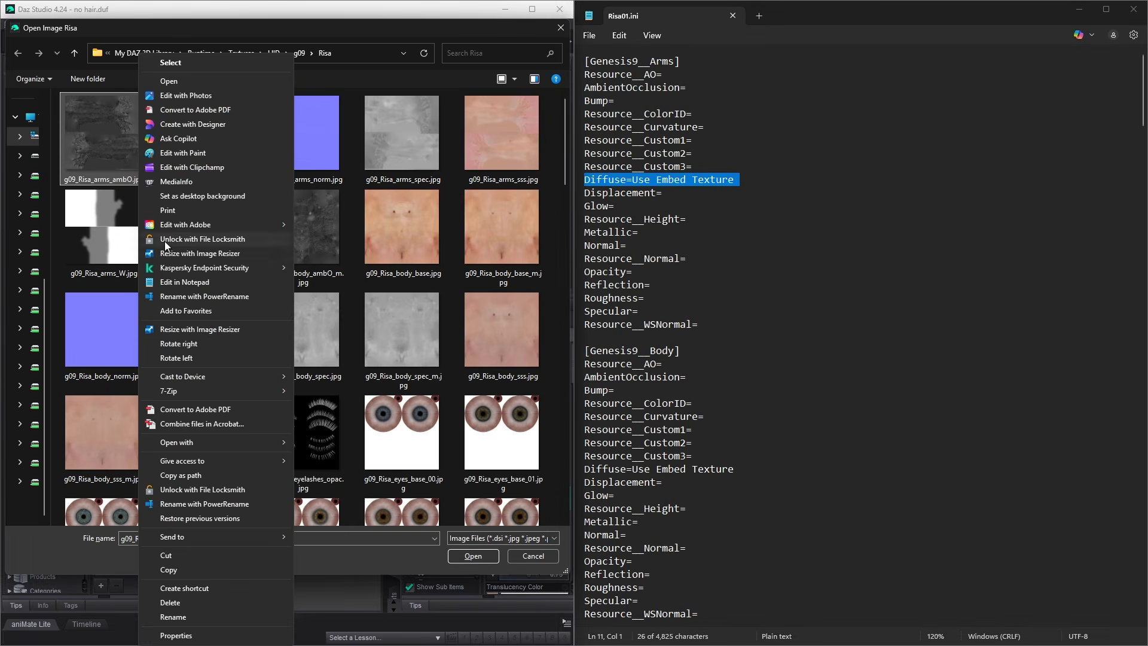
pyautogui.click(194, 617)
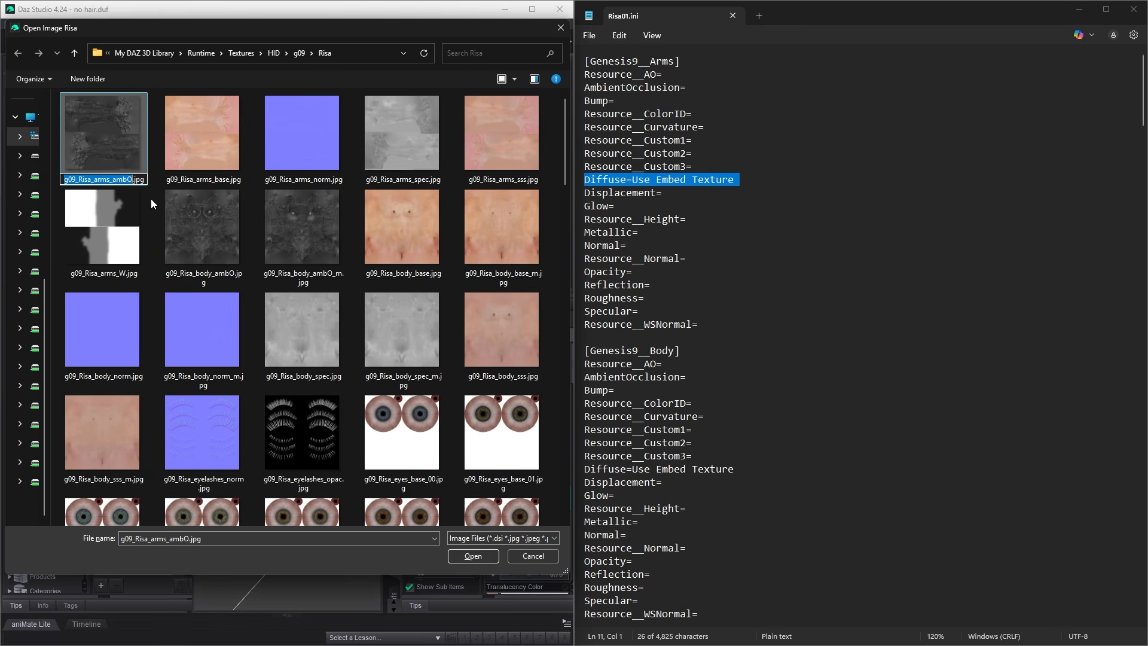
pyautogui.hotkey('ctrl', 'a')
pyautogui.hotkey('ctrl', 'c')
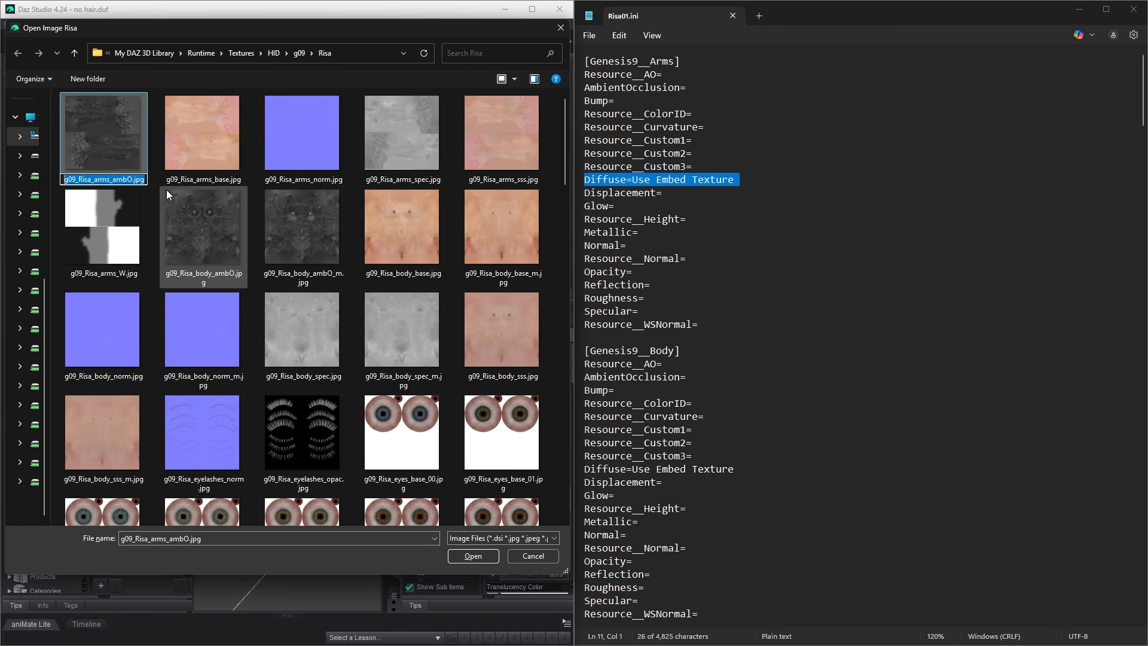
pyautogui.click(710, 90)
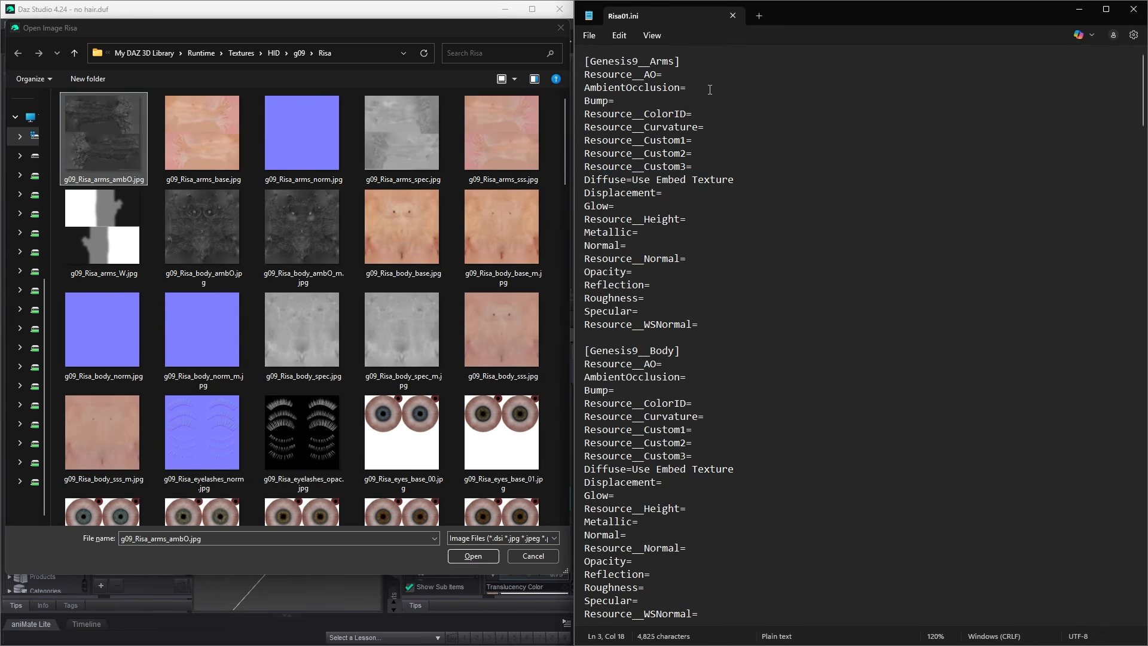
pyautogui.hotkey('ctrl', 'v')
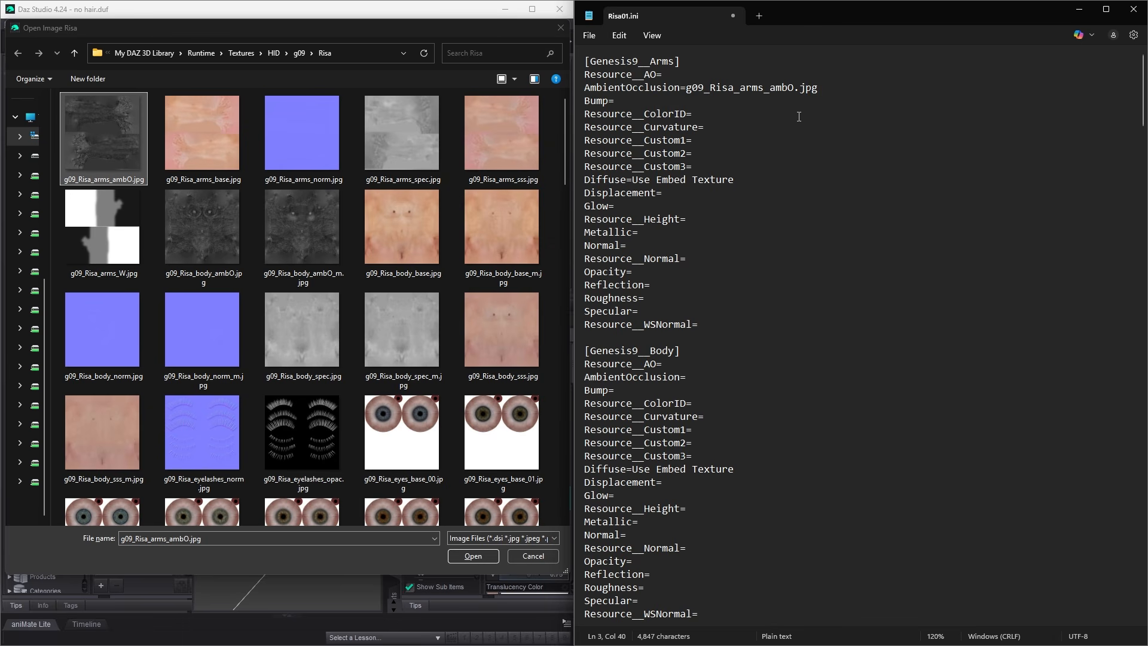
# Step: Set the Normal entry of the Genesis9__Arms section to g09_Risa_arms_norm.jpg
pyautogui.click(326, 137)
pyautogui.rightClick(324, 138)
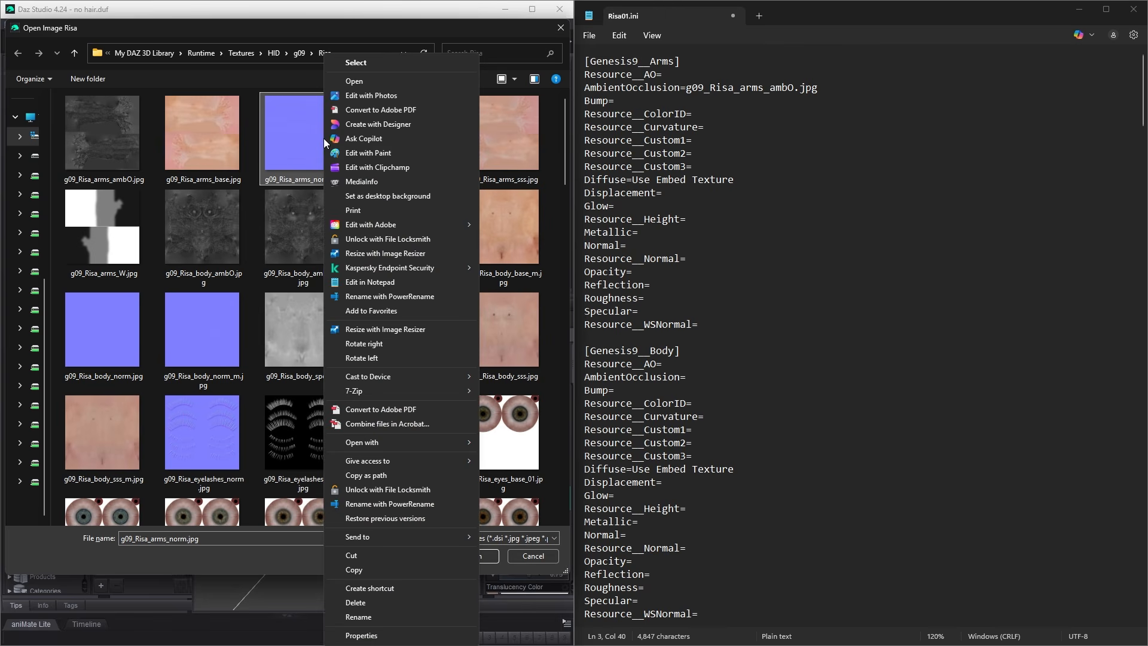
pyautogui.click(375, 616)
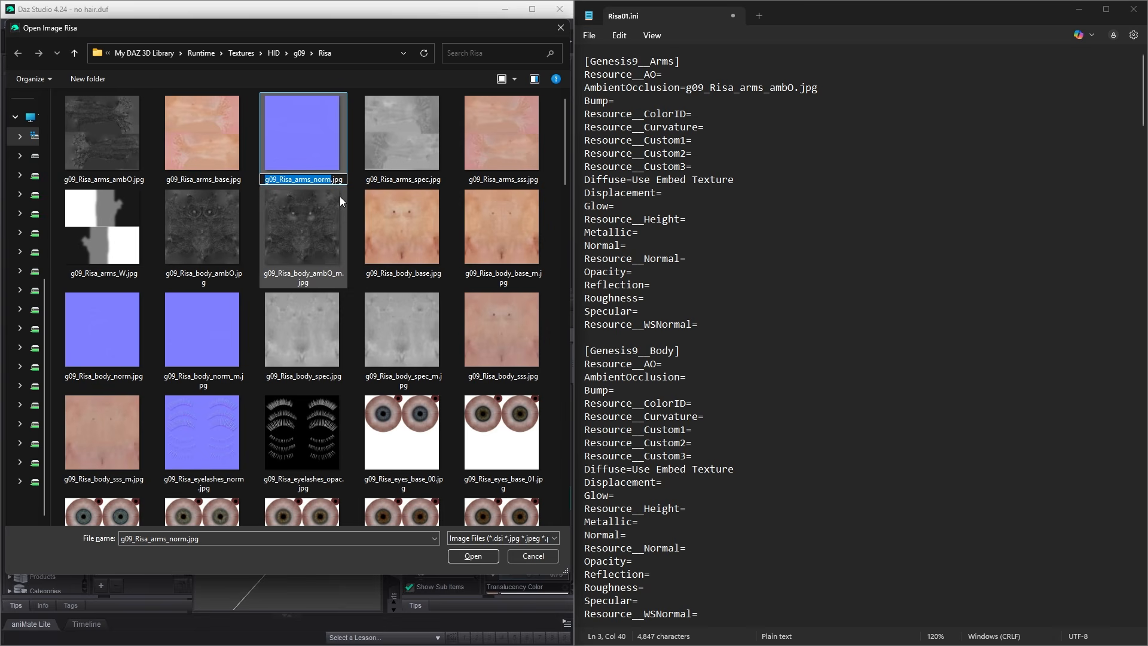
pyautogui.click(771, 245)
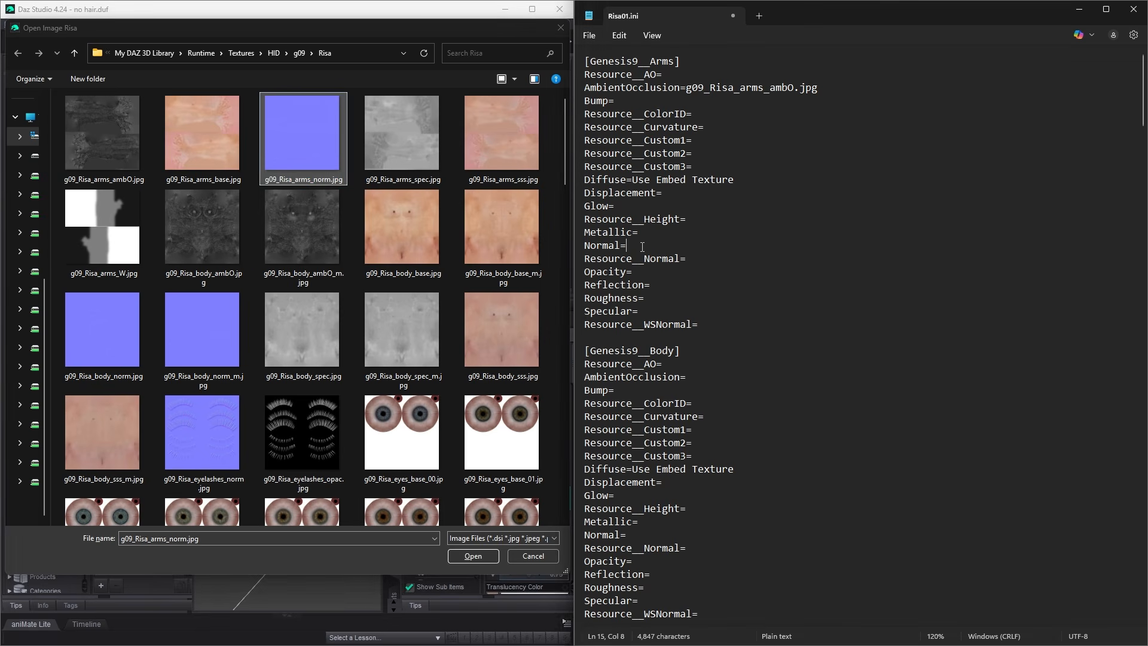
pyautogui.write('g09_Risa_arms_norm.jpg')
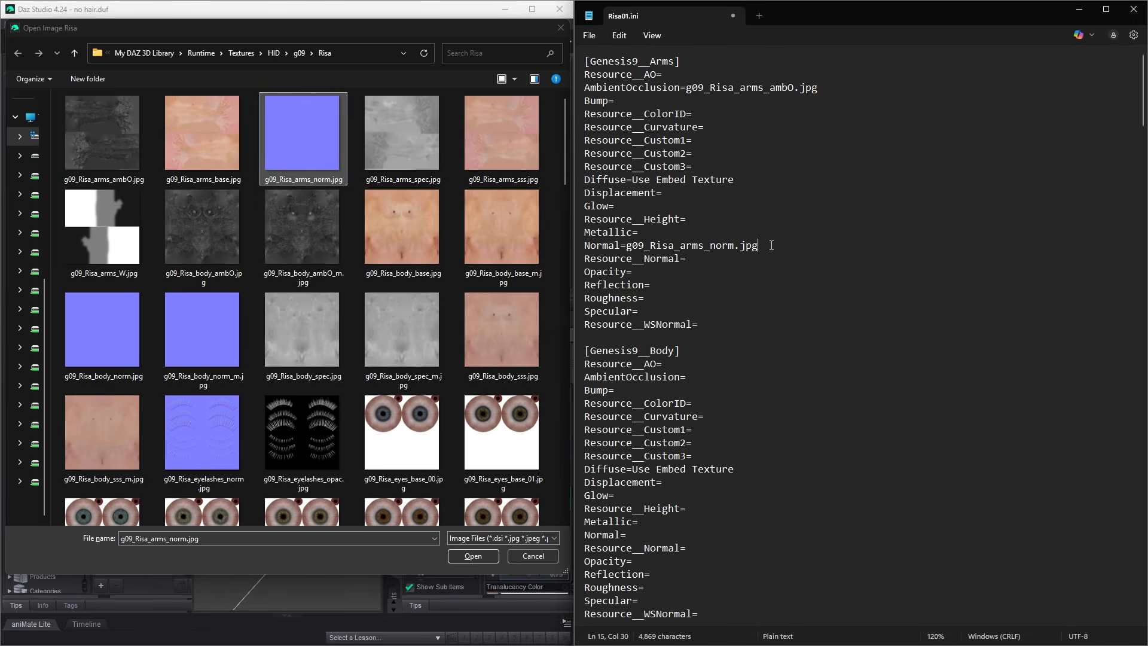
# Step: Copy the file name g09_Risa_arms_spec.jpg into the Specular entry of the Genesis9__Arms section
pyautogui.rightClick(410, 144)
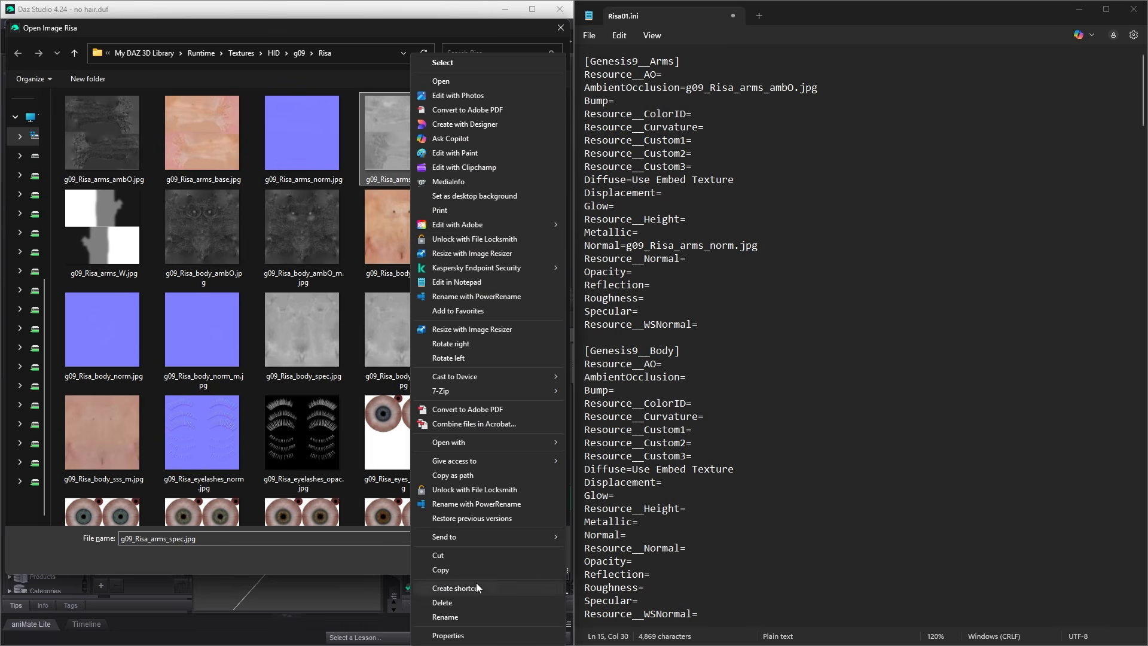
pyautogui.click(478, 617)
pyautogui.moveTo(443, 179); pyautogui.dragTo(353, 180)
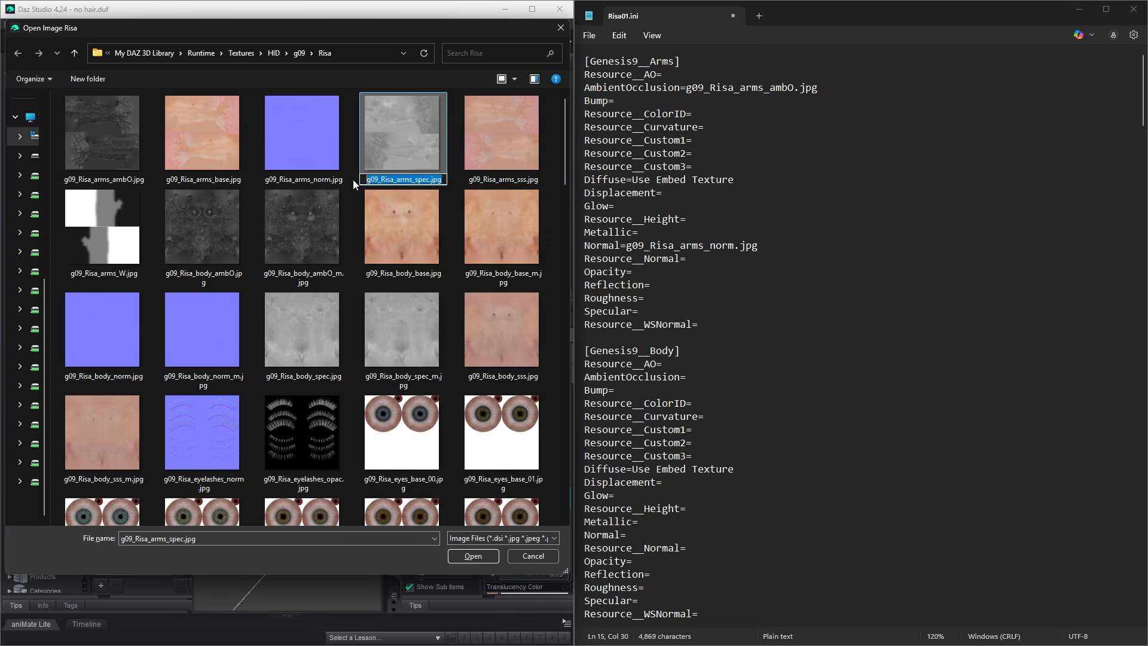
pyautogui.hotkey('ctrl', 'c')
pyautogui.press('Escape')
pyautogui.click(653, 312)
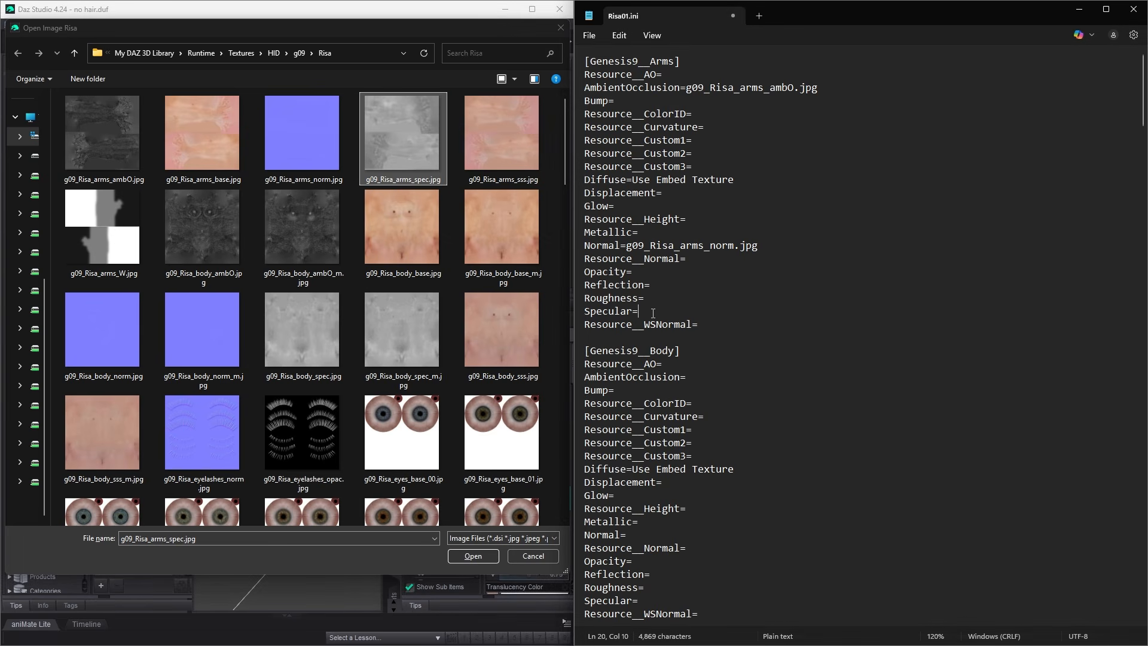
pyautogui.hotkey('ctrl', 'v')
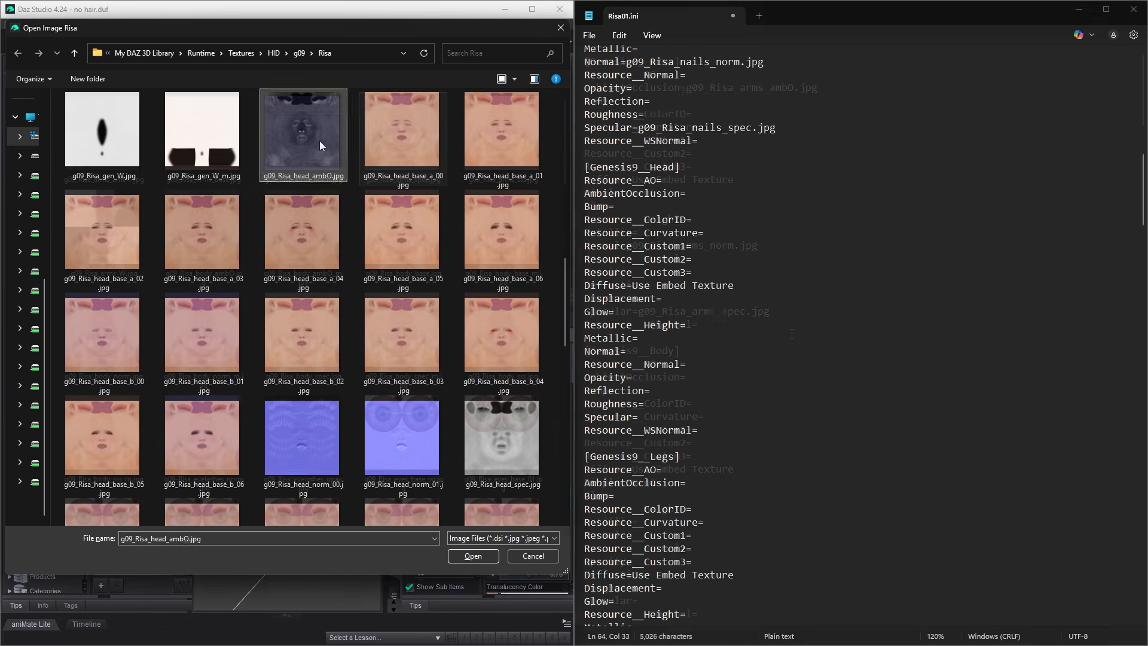
# Step: Copy the file name g09_Risa_head_ambO.jpg into the AmbientOcclusion entry of the Genesis9__Head section
pyautogui.rightClick(319, 142)
pyautogui.click(359, 617)
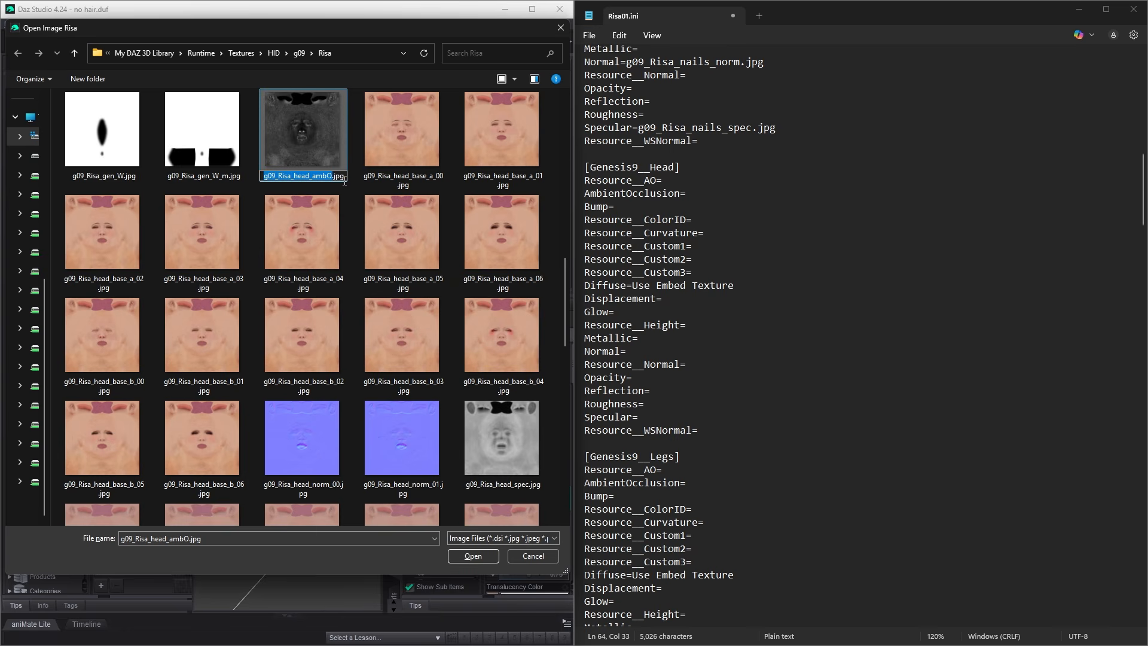
pyautogui.moveTo(344, 179); pyautogui.dragTo(223, 177)
pyautogui.hotkey('ctrl', 'c')
pyautogui.click(700, 189)
pyautogui.hotkey('ctrl', 'v')
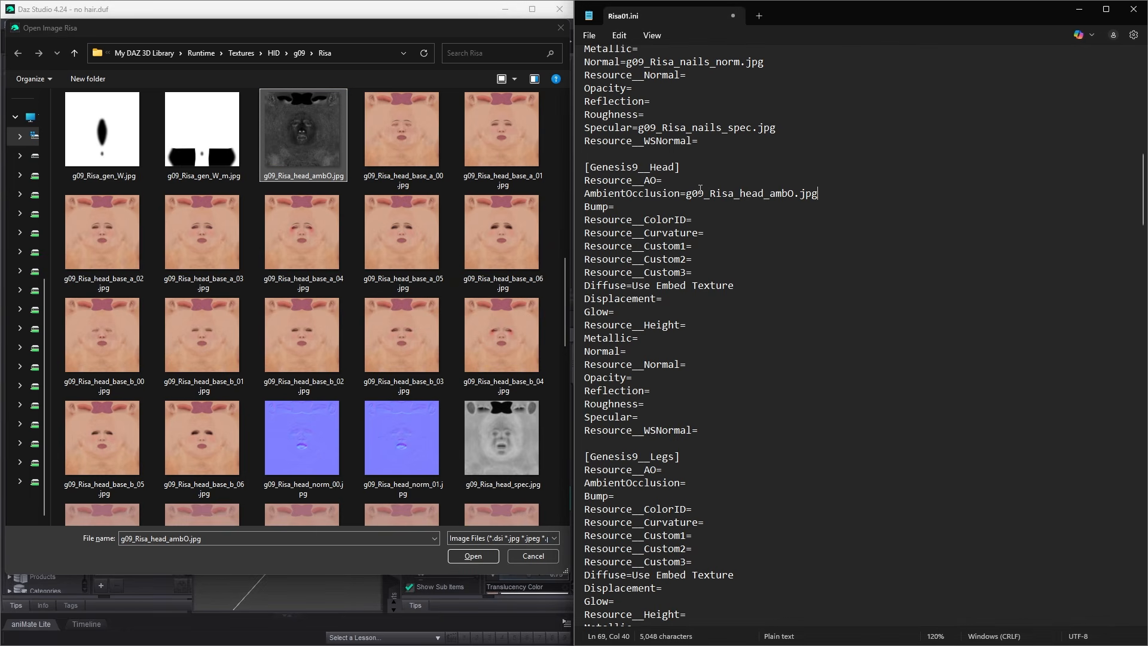
# Step: Set the Normal entry of the Genesis9__Head section to g09_Risa_head_norm_00.jpg, copying the name from the texture file
pyautogui.rightClick(274, 452)
pyautogui.click(357, 621)
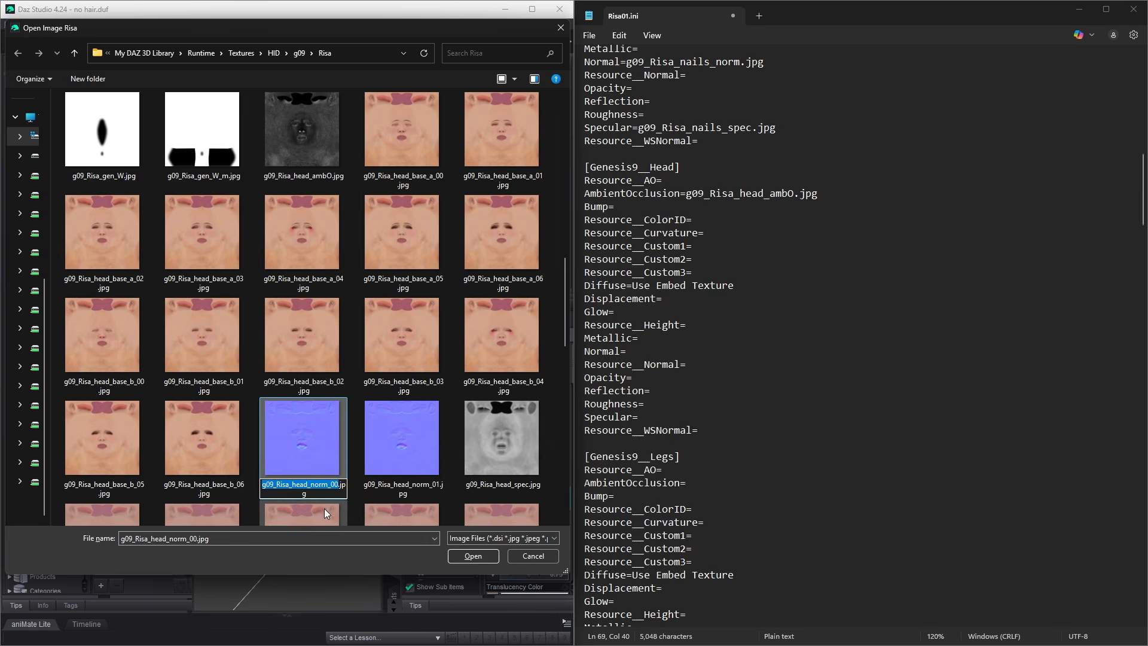
pyautogui.hotkey('ctrl', 'c')
pyautogui.press('Escape')
pyautogui.click(656, 355)
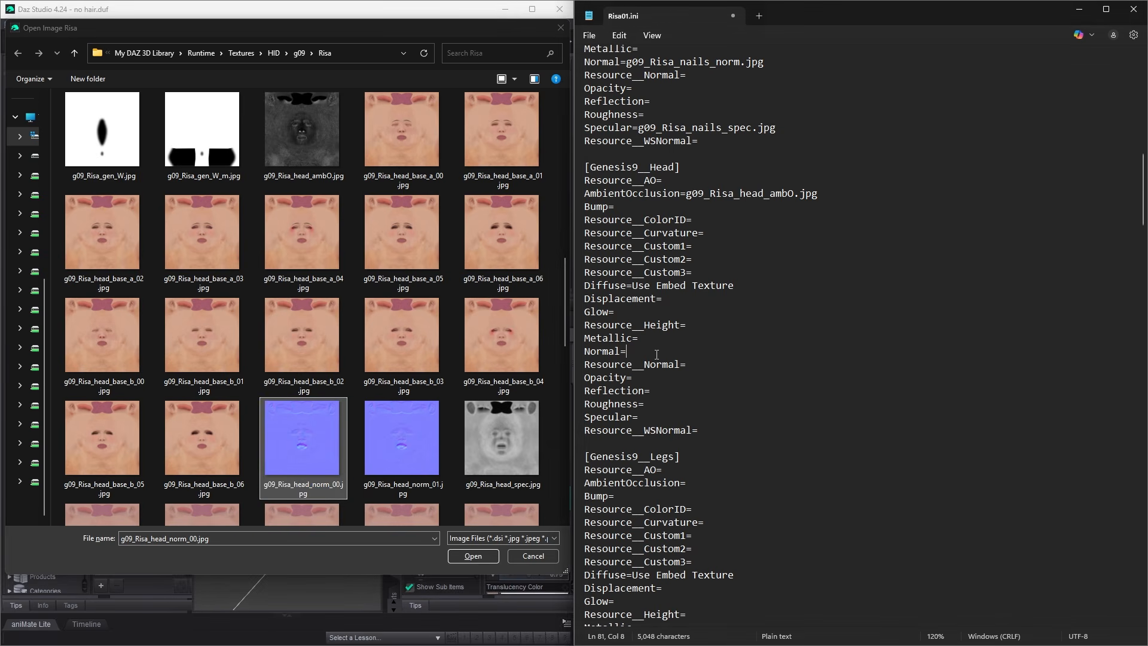
pyautogui.hotkey('ctrl', 'v')
# Step: Copy the file name g09_Risa_head_spec.jpg into the Specular entry of the Genesis9__Head section
pyautogui.click(501, 443)
pyautogui.rightClick(495, 452)
pyautogui.click(528, 618)
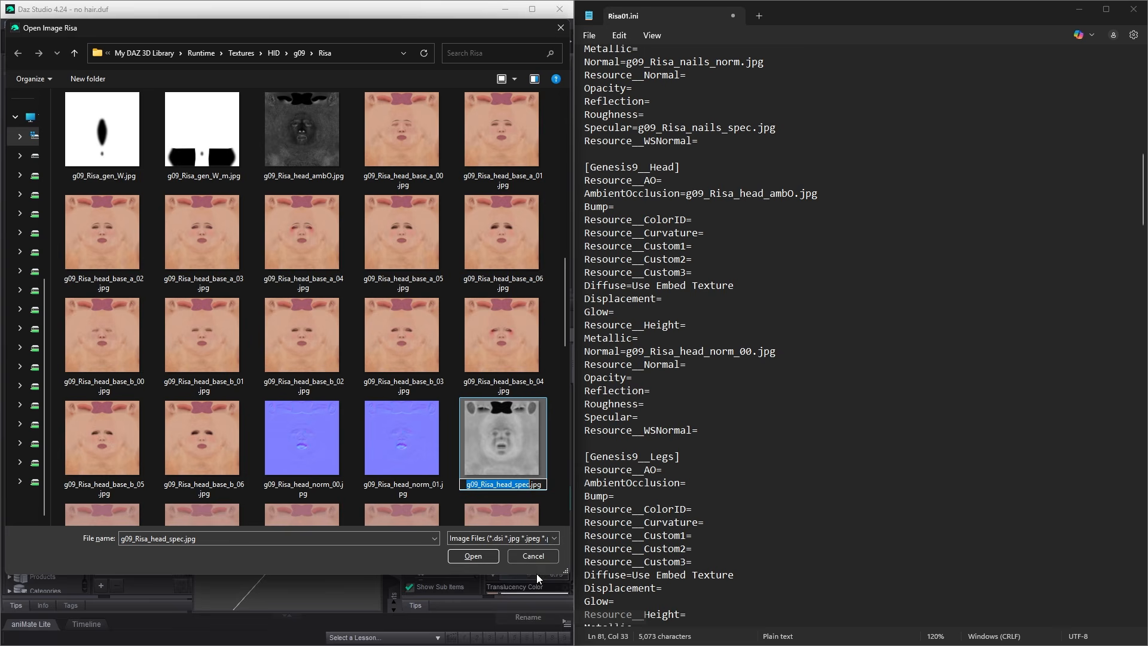
pyautogui.hotkey('ctrl', 'c')
pyautogui.press('Escape')
pyautogui.click(653, 419)
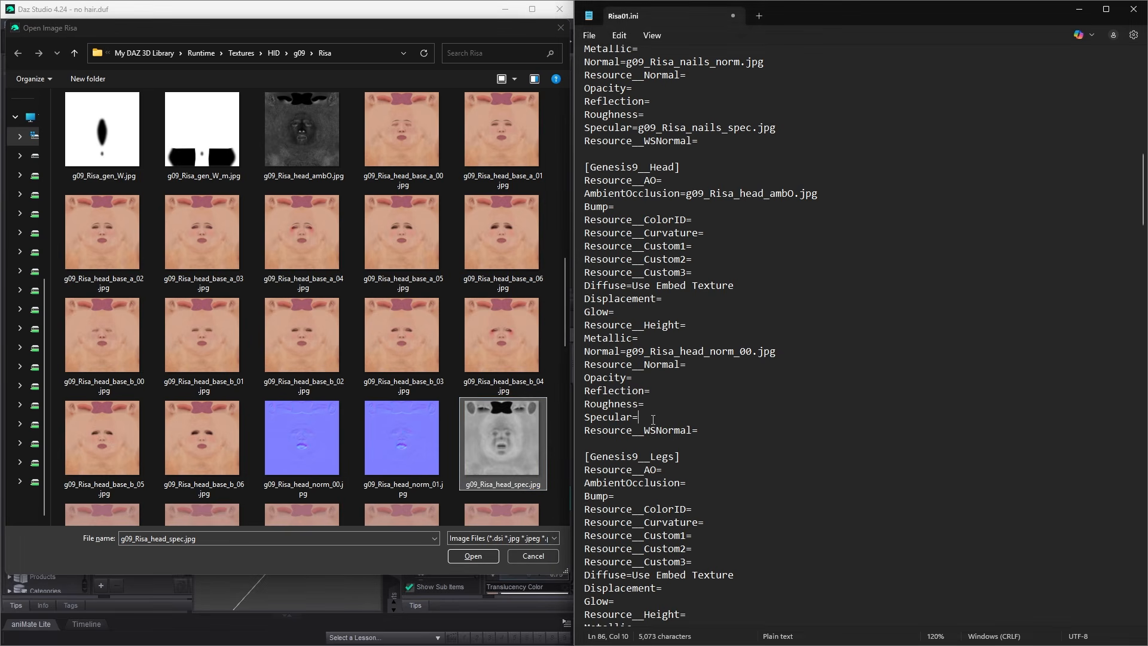
pyautogui.hotkey('ctrl', 'v')
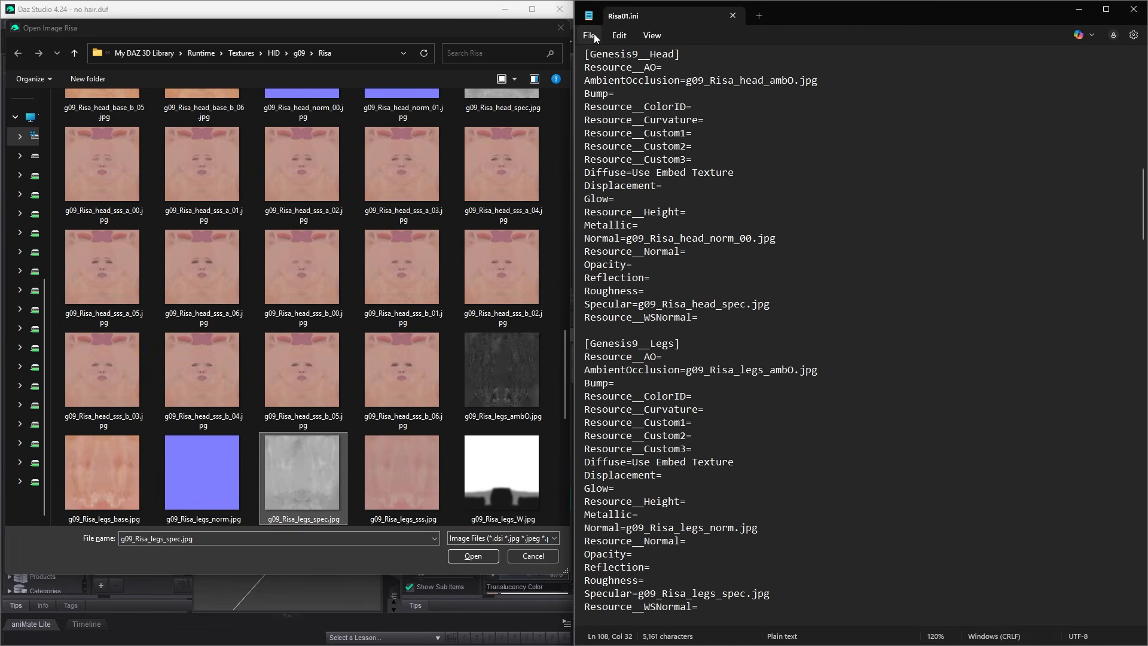
# Step: Save the edited Risa01.ini profile and copy the address of the Daz Risa texture folder
pyautogui.click(589, 35)
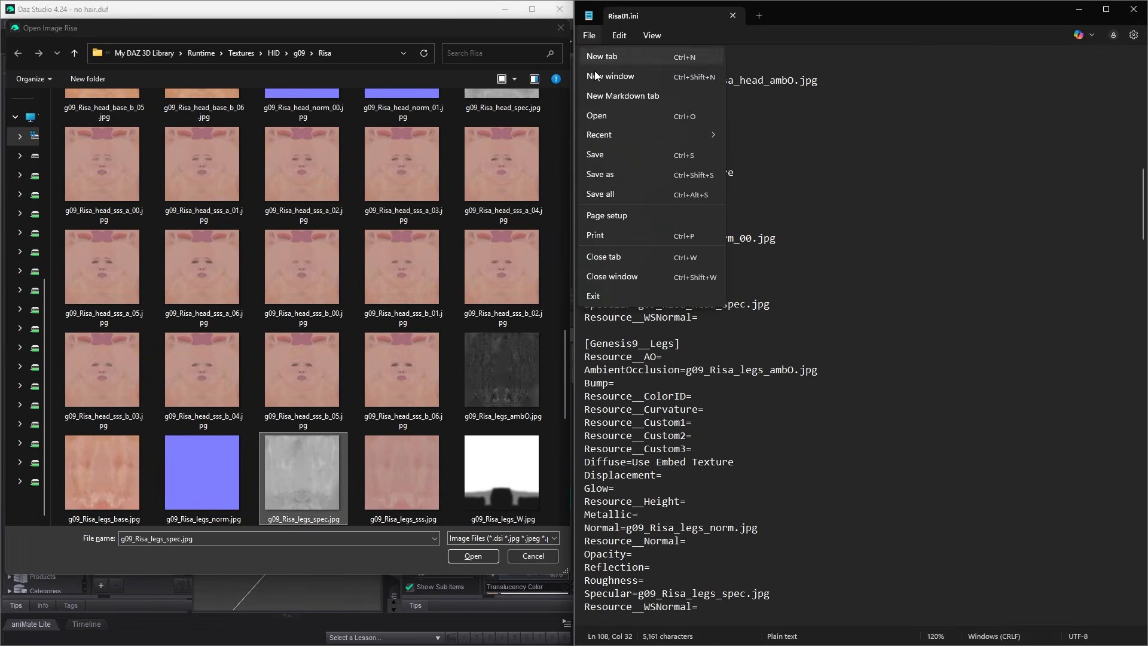
pyautogui.click(609, 156)
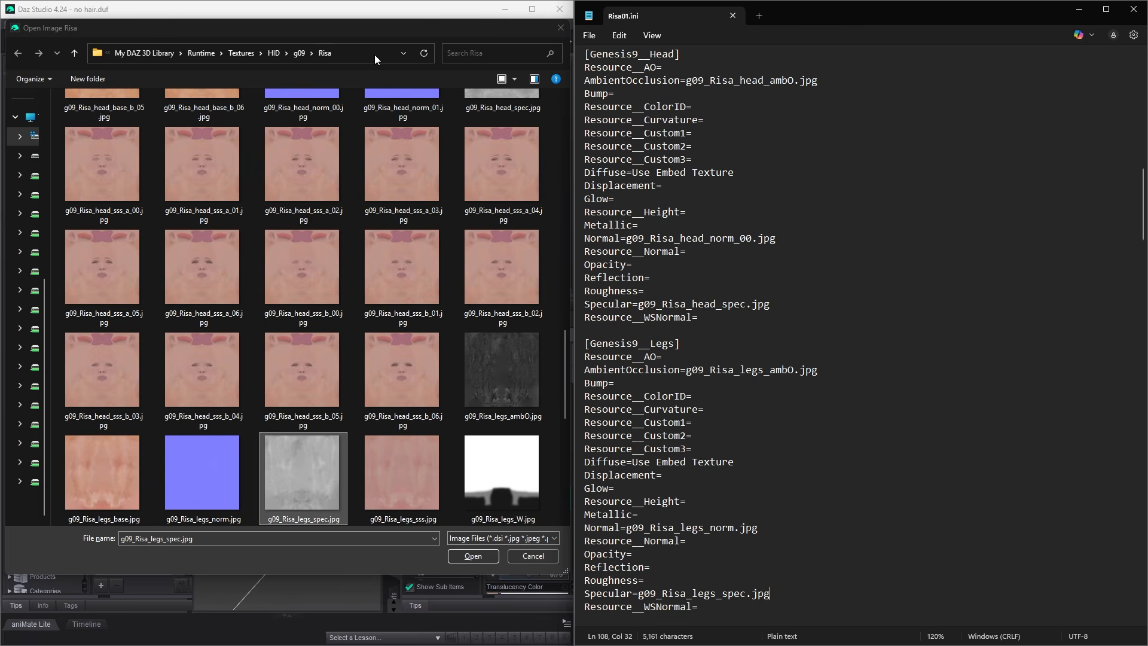
pyautogui.click(375, 55)
pyautogui.rightClick(369, 52)
pyautogui.click(399, 88)
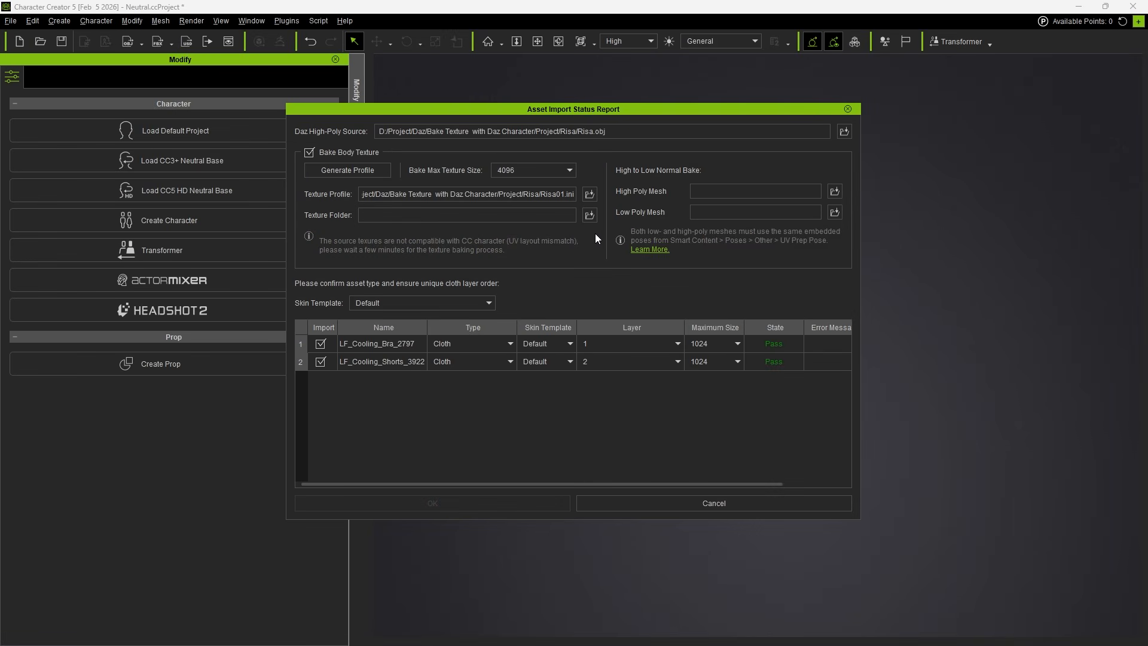
# Step: Set the texture folder to the copied Daz Textures/HID/g09/Risa path and proceed with the asset import
pyautogui.click(589, 214)
pyautogui.click(644, 139)
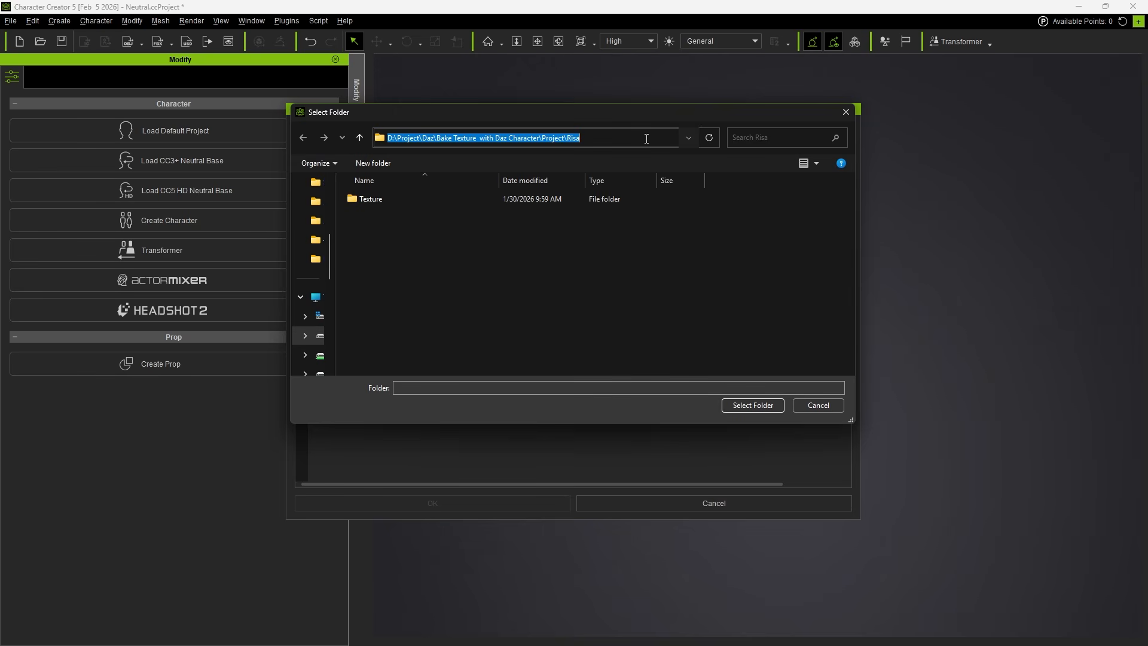
pyautogui.hotkey('ctrl', 'v')
pyautogui.press('Return')
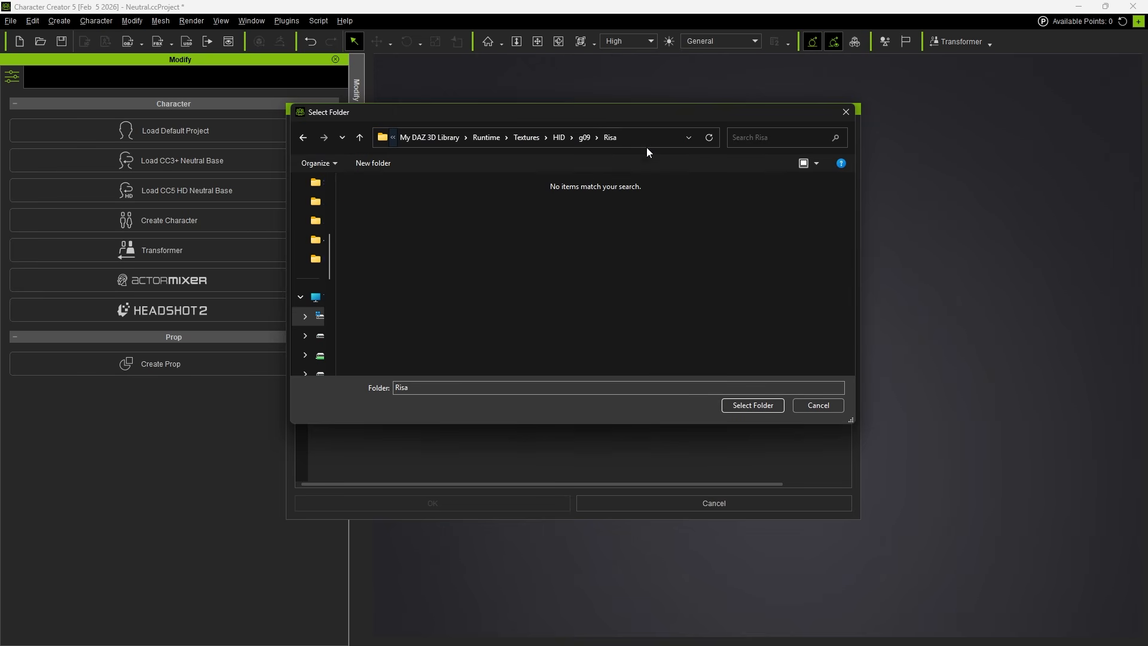
pyautogui.click(752, 404)
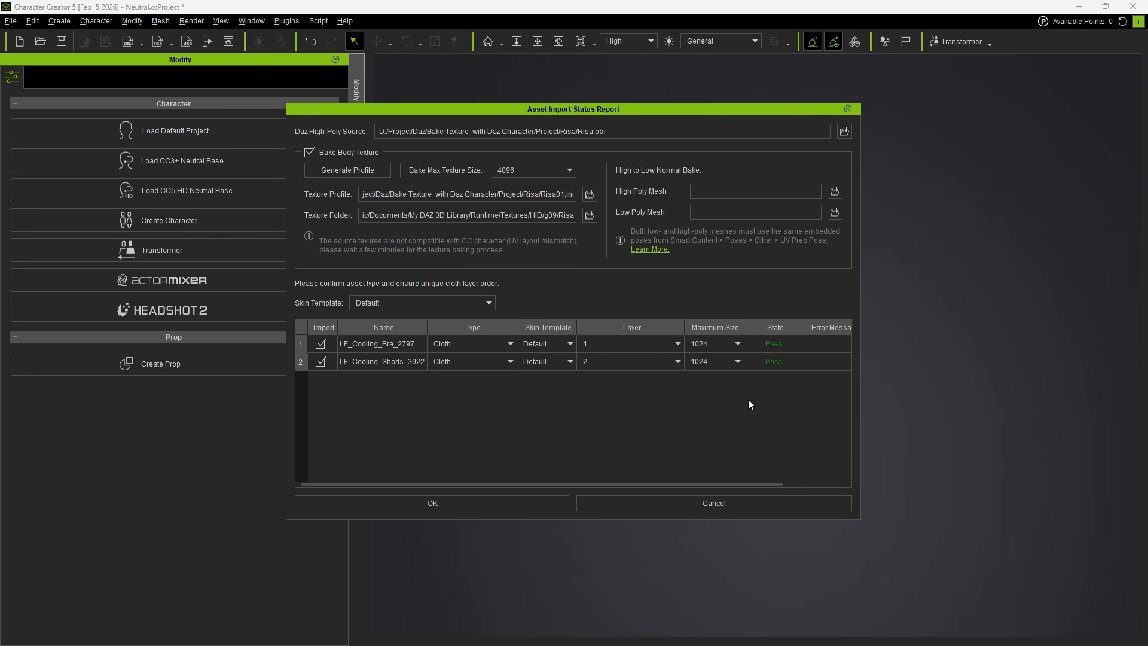
pyautogui.click(468, 503)
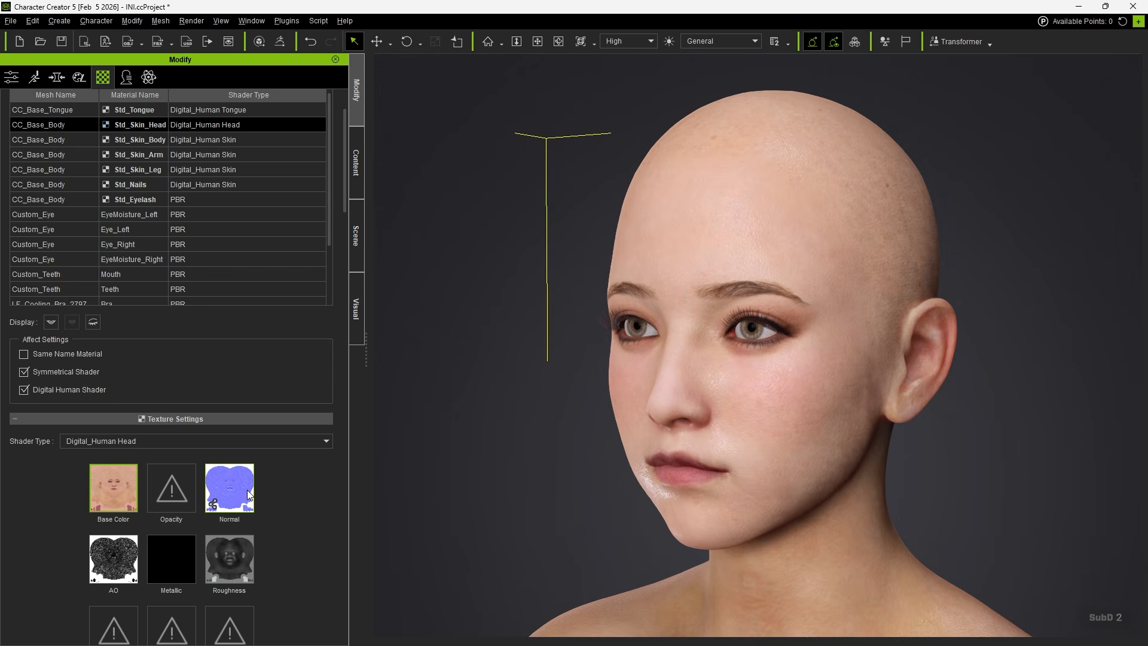
# Step: Inspect the head's baked Normal, Roughness and AO maps, plus the textures of the Std_Skin_Body, Std_Skin_Arm and Std_Skin_Leg materials
pyautogui.moveTo(249, 494)
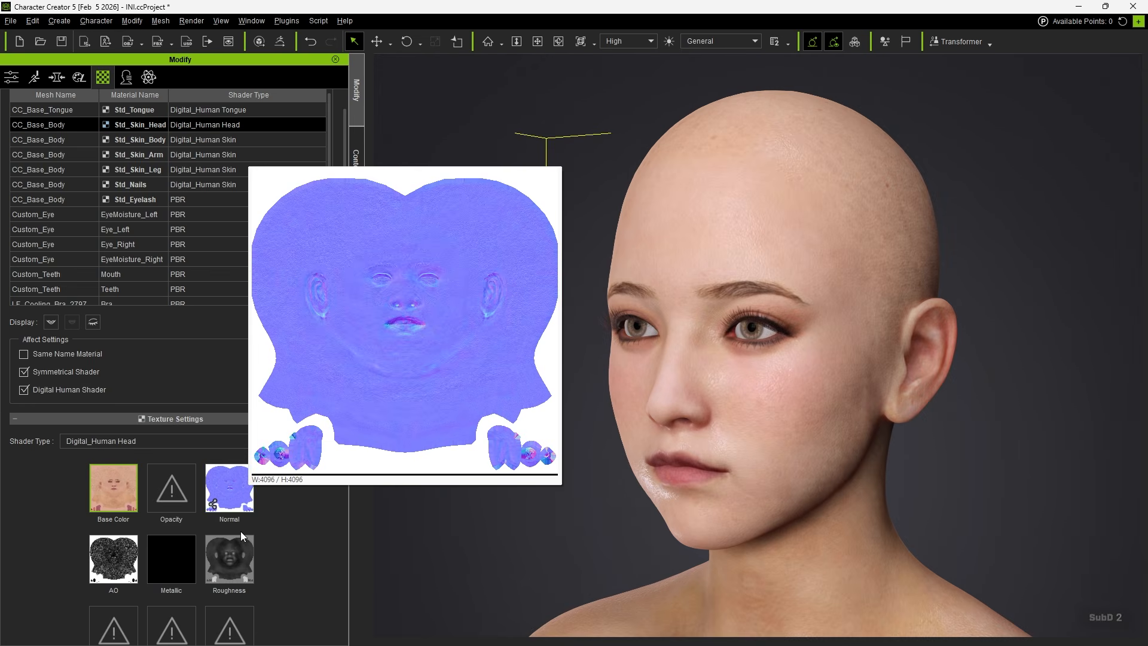
pyautogui.moveTo(235, 562)
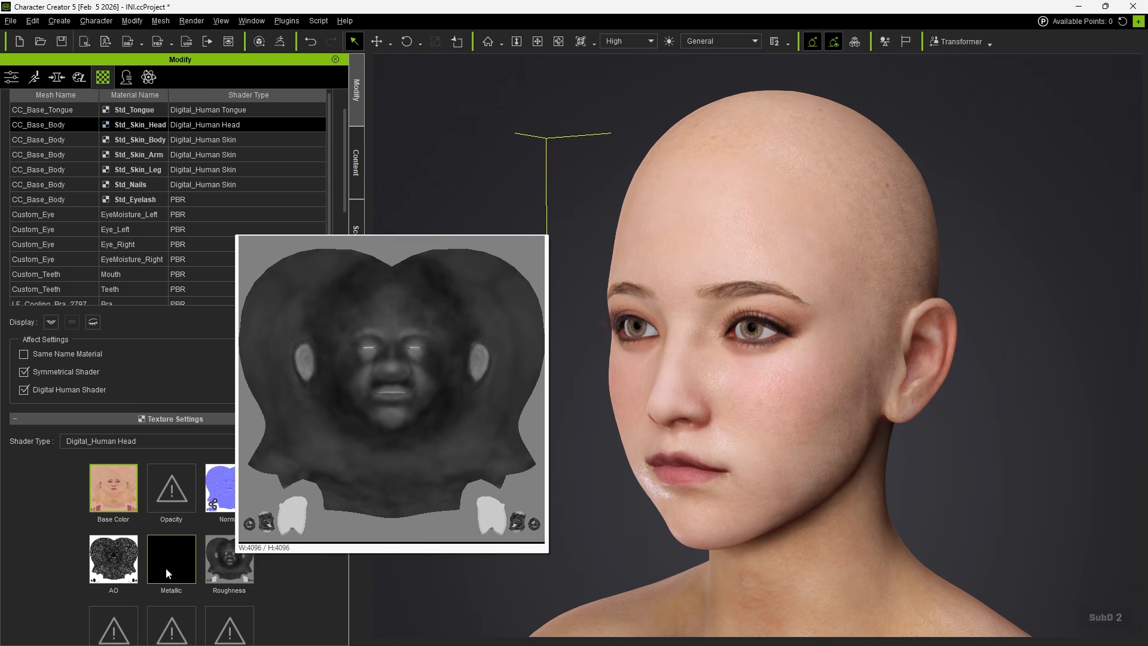
pyautogui.moveTo(116, 574)
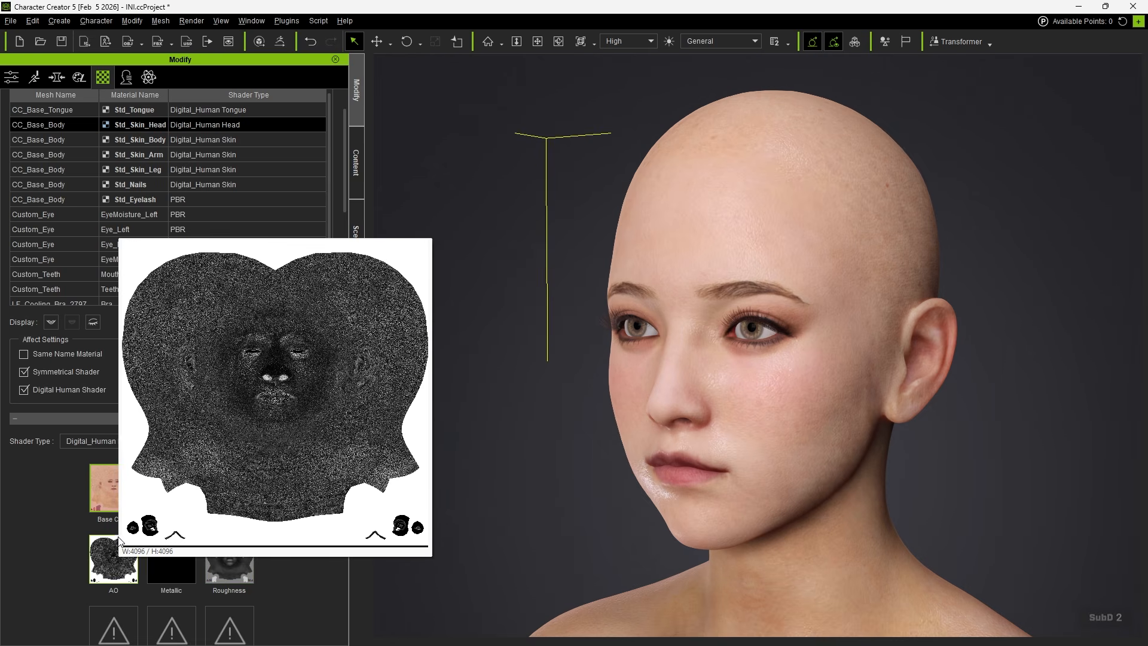
pyautogui.click(138, 143)
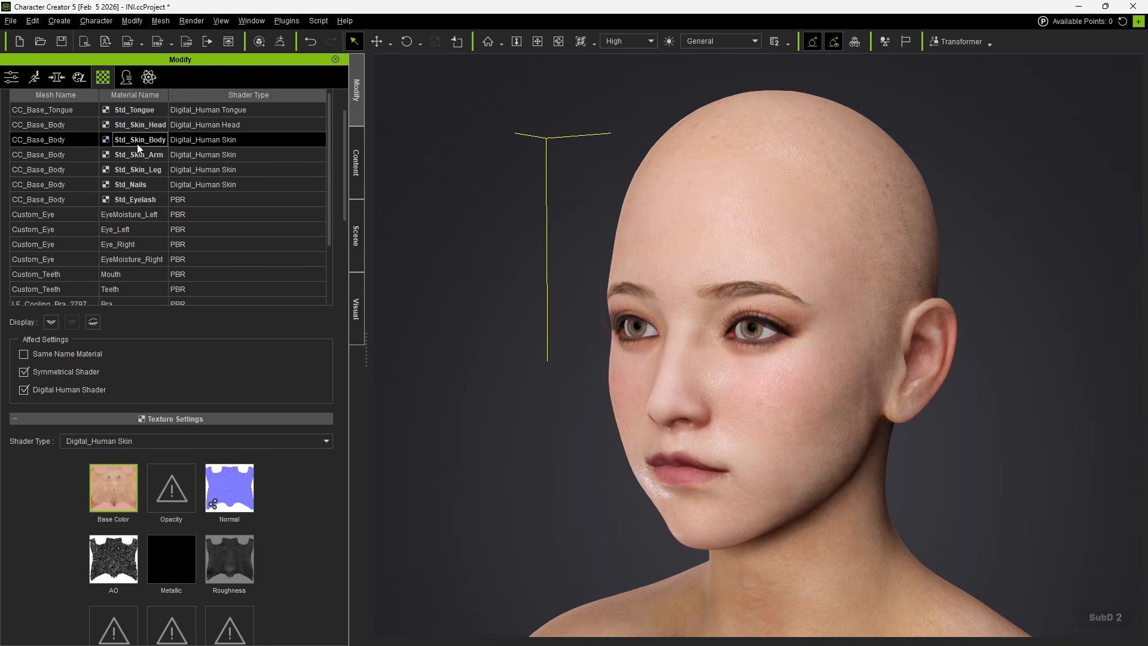
pyautogui.click(141, 156)
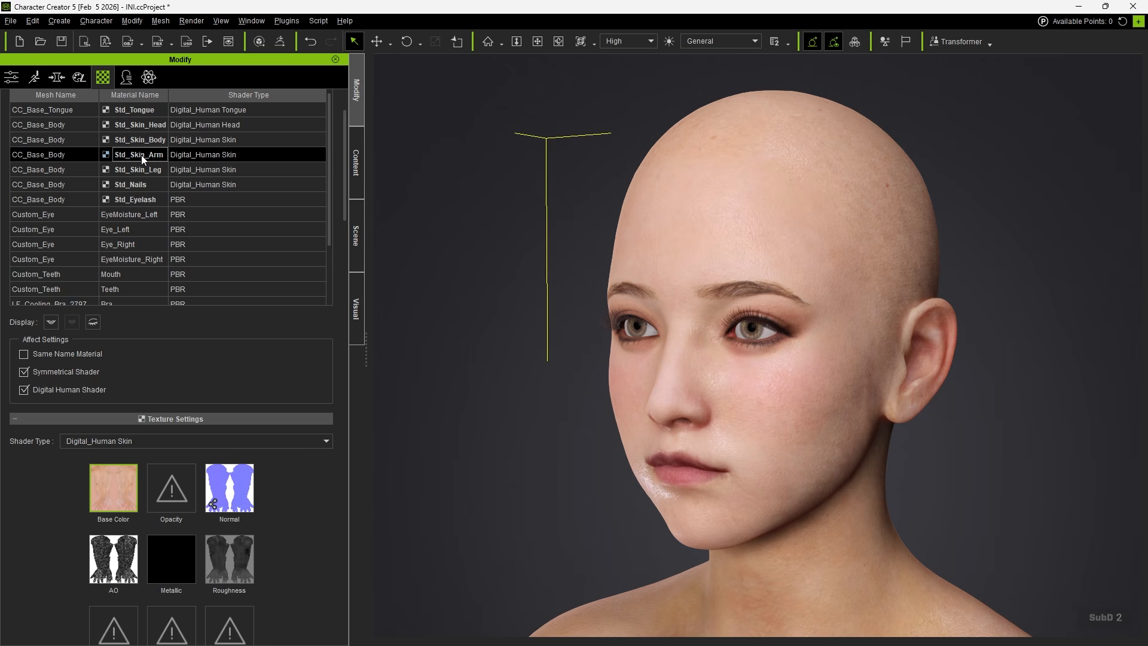
pyautogui.click(141, 168)
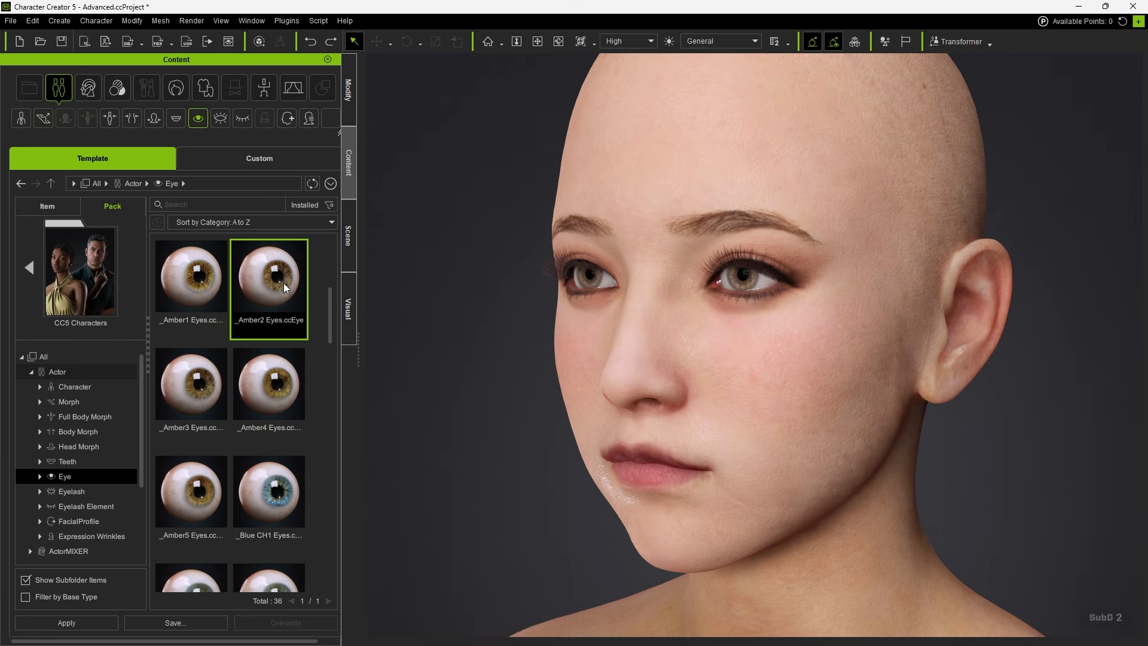
# Step: Apply the _Amber2 Eyes preset to the character and replace it with the _Blue CH1 Eyes preset
pyautogui.moveTo(283, 282); pyautogui.dragTo(600, 306)
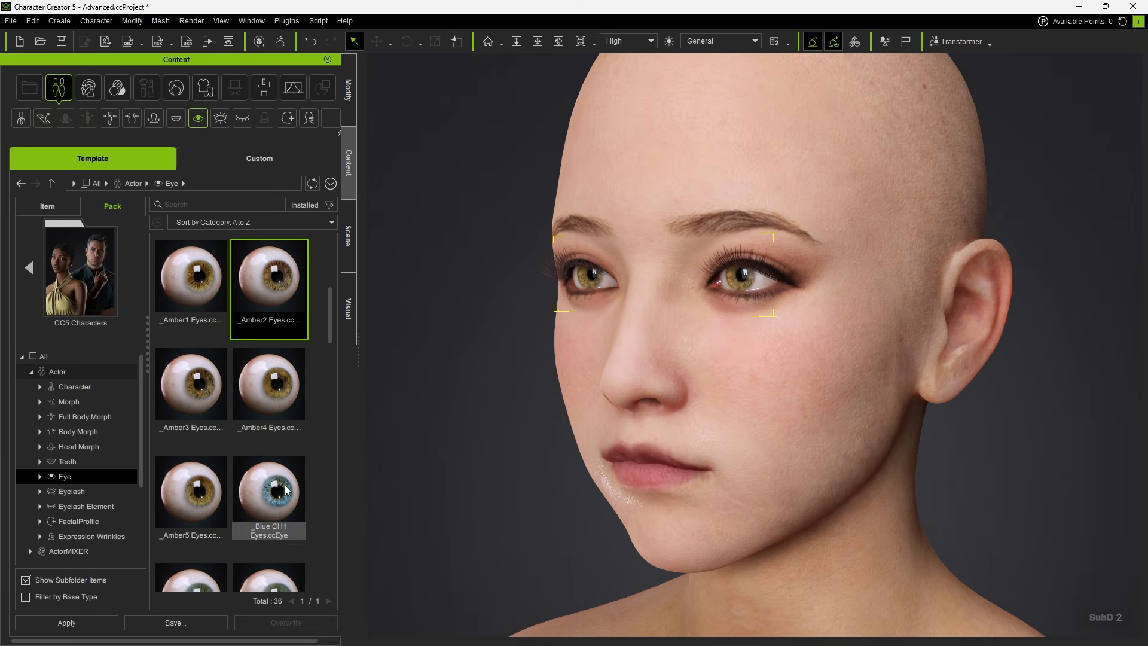
pyautogui.moveTo(269, 490); pyautogui.dragTo(643, 431)
pyautogui.click(574, 353)
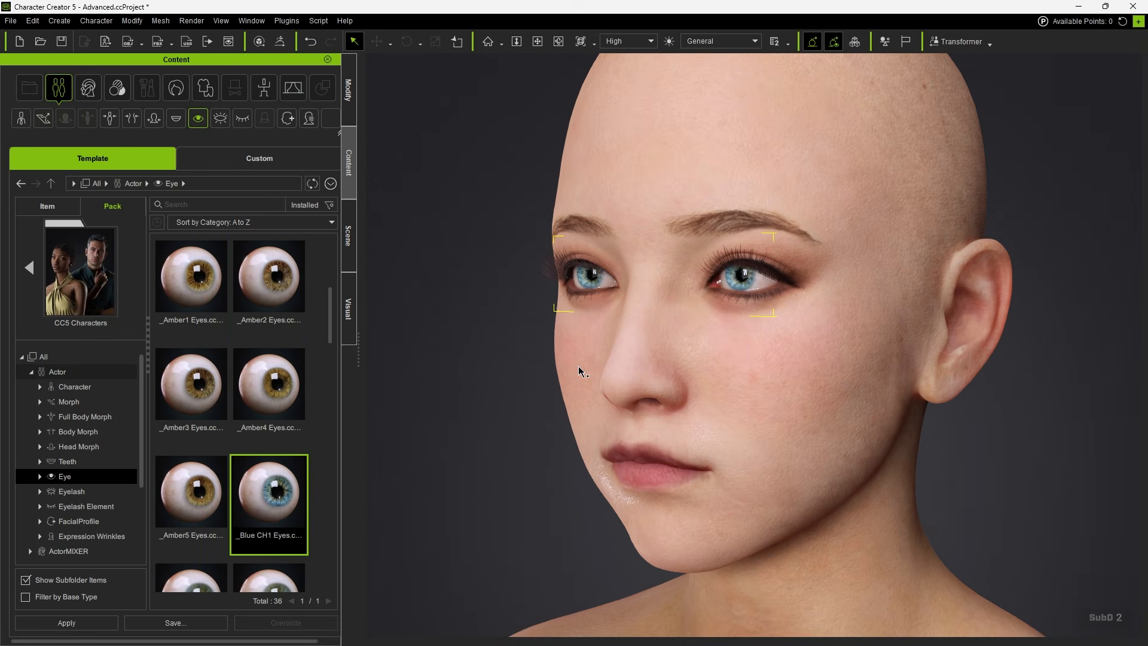
# Step: Apply the Mascara_Lush eyelash preset from 2.HD Makeup with both morph and textures
pyautogui.moveTo(269, 506); pyautogui.dragTo(597, 425)
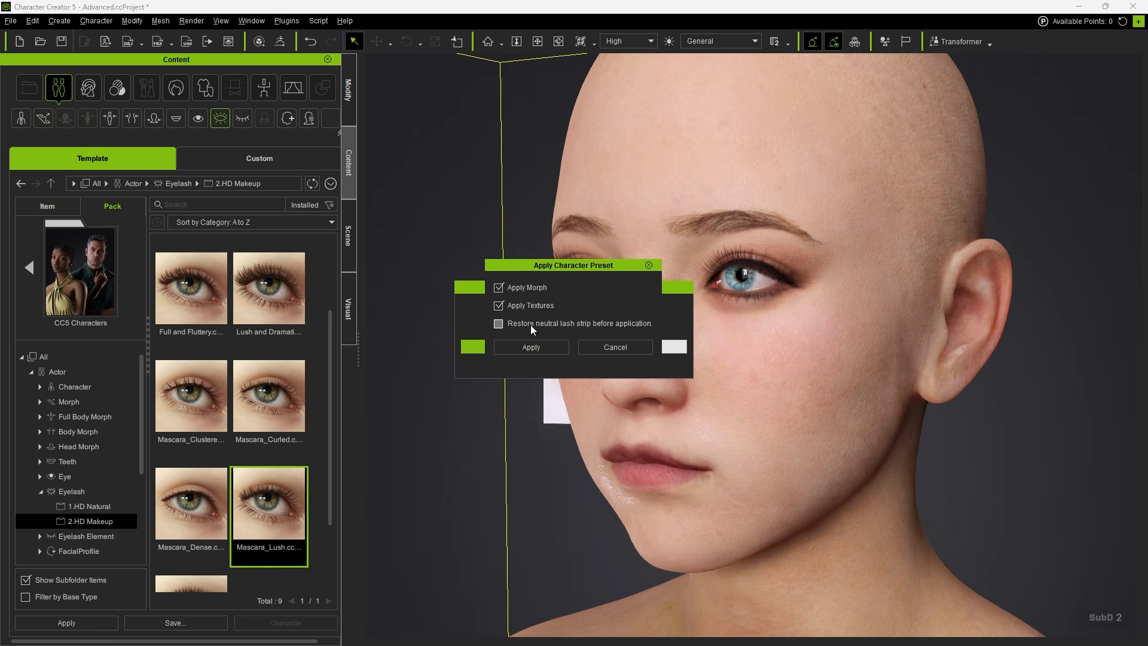
pyautogui.click(531, 347)
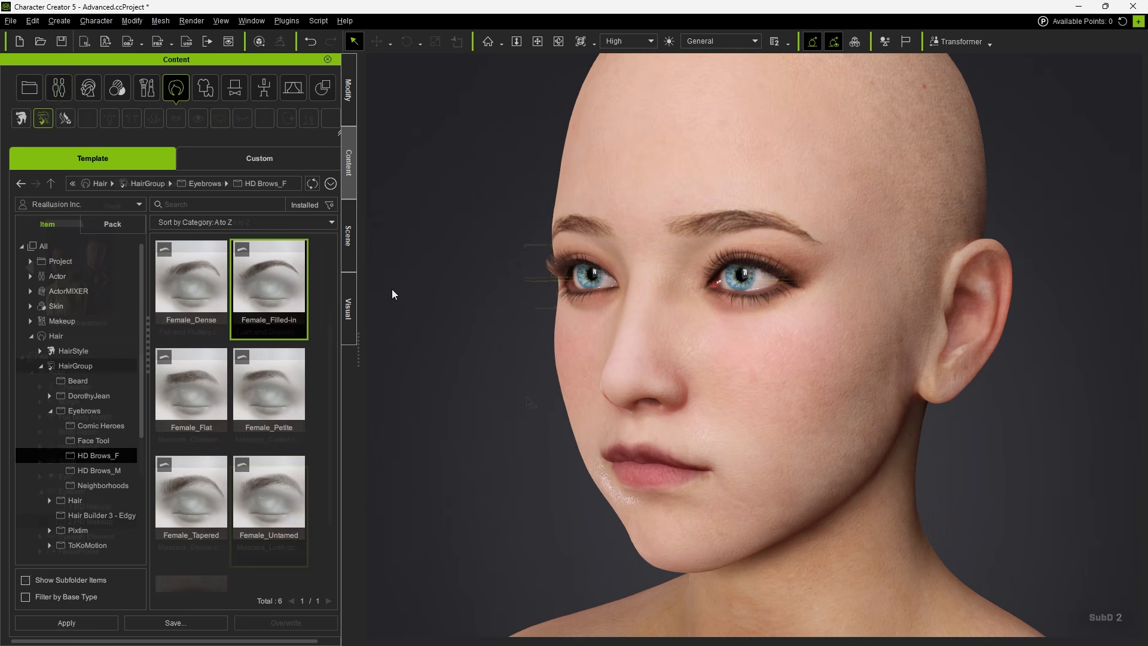
# Step: Apply the HD eyebrows Female_Filled-in, Female_Dense and Female_Untamed in turn, leaving Female_Untamed on the face
pyautogui.moveTo(392, 290); pyautogui.dragTo(644, 274)
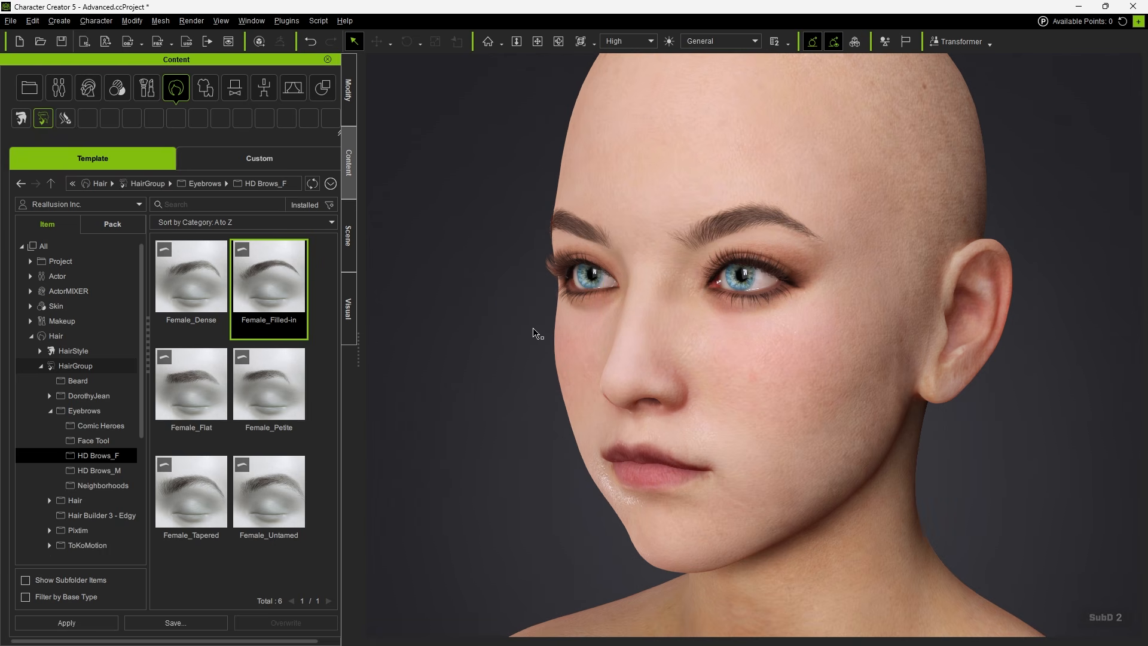
pyautogui.moveTo(198, 293); pyautogui.dragTo(612, 333)
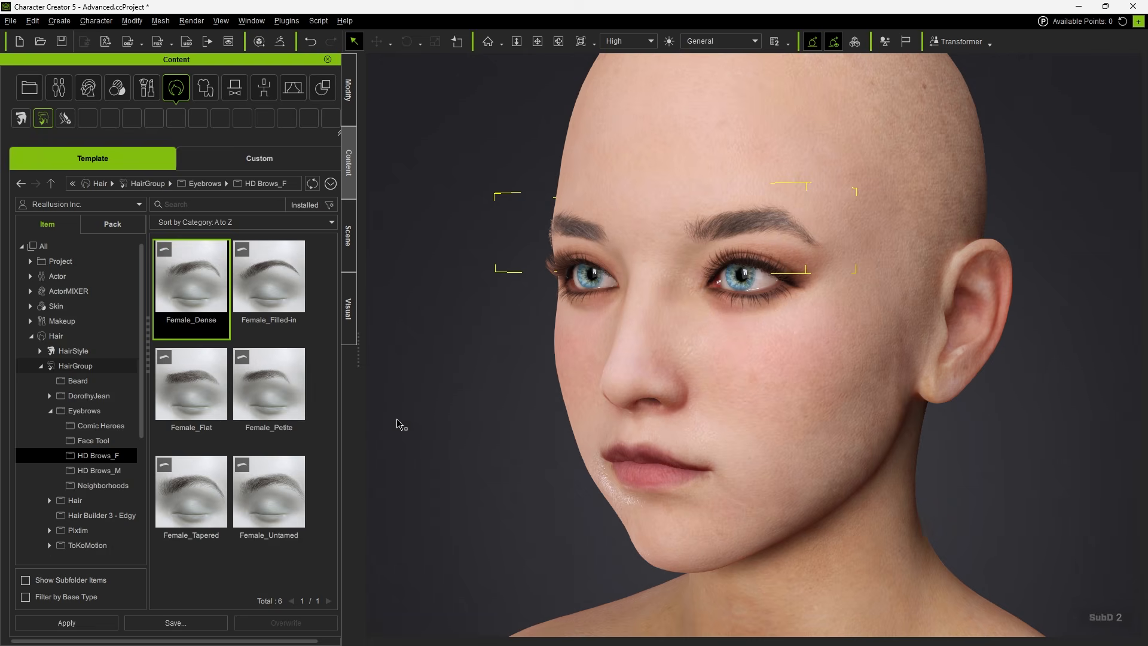
pyautogui.moveTo(269, 490); pyautogui.dragTo(612, 361)
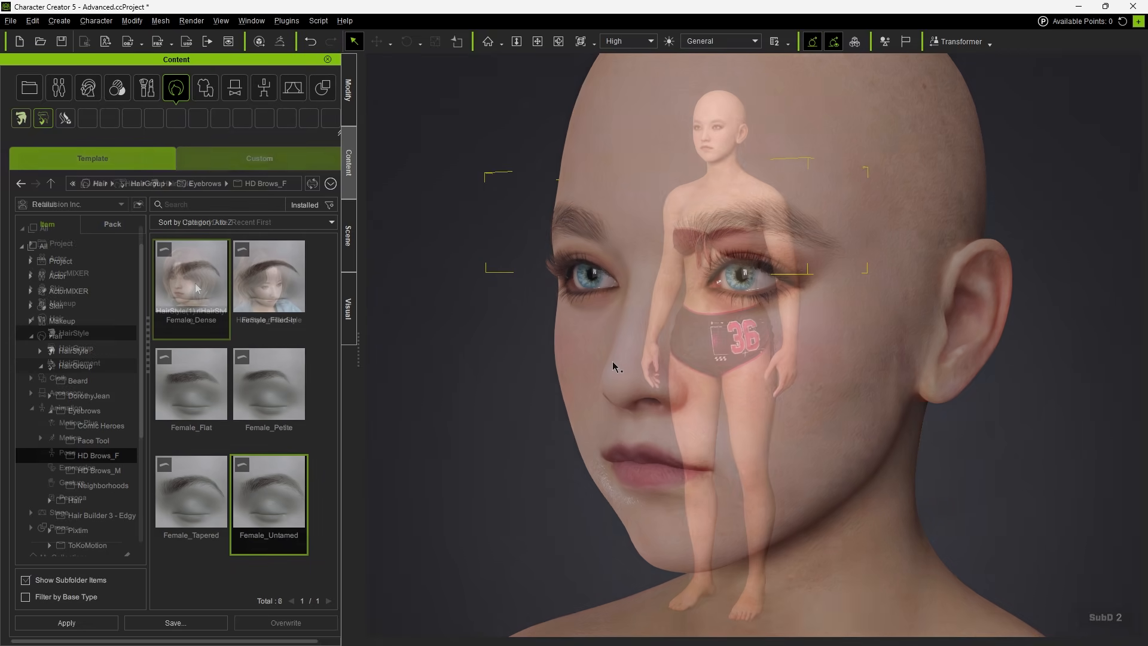
# Step: Dress the character with a short hairstyle, the SS Slash Neck top, the WCDC_Jacket and the HR Relaxed jeans
pyautogui.moveTo(191, 281); pyautogui.dragTo(726, 290)
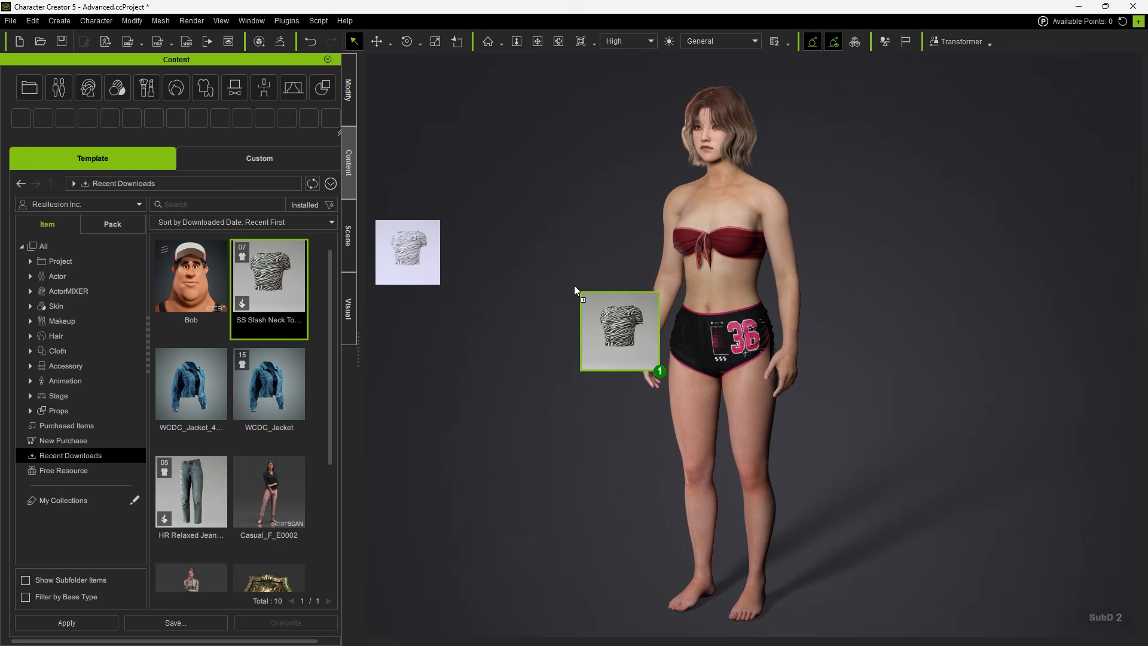
pyautogui.moveTo(574, 286); pyautogui.dragTo(693, 287)
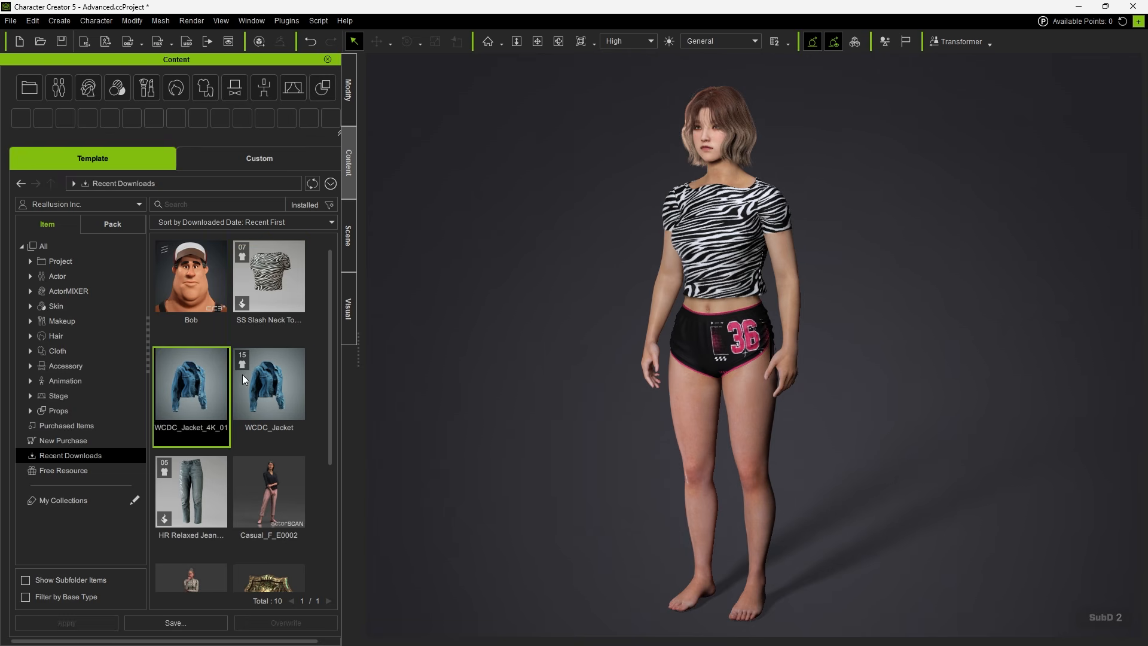
pyautogui.moveTo(244, 380); pyautogui.dragTo(635, 353)
pyautogui.moveTo(191, 490); pyautogui.dragTo(745, 382)
pyautogui.moveTo(745, 382); pyautogui.dragTo(744, 414)
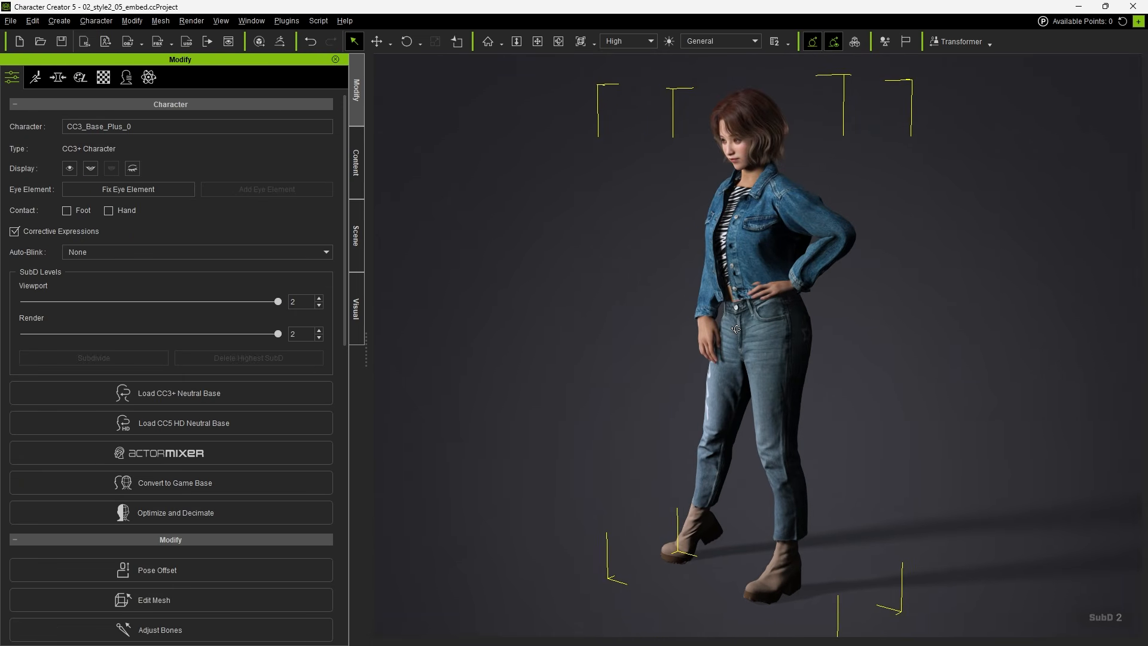
pyautogui.moveTo(736, 329); pyautogui.dragTo(1096, 328, button='right')
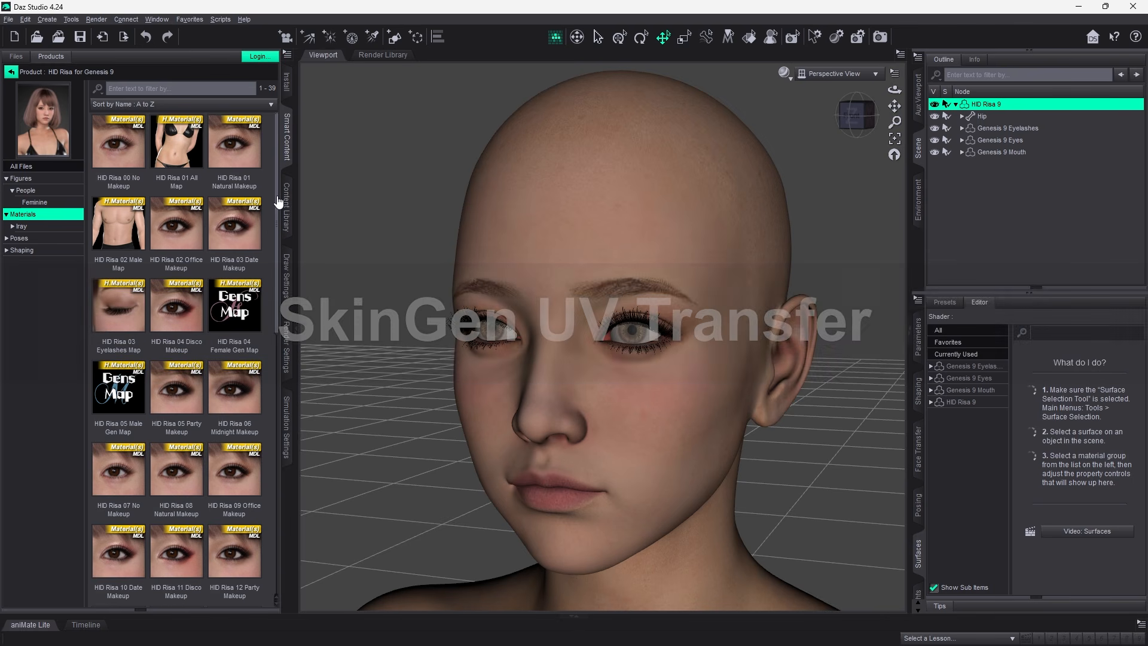
# Step: In Daz Studio, apply HID Risa 03 Date Makeup and then 04 Disco Makeup, checking the Head surface's Base Color texture for each
pyautogui.moveTo(278, 203)
pyautogui.mouseDown()
pyautogui.moveTo(273, 436)
pyautogui.moveTo(291, 210)
pyautogui.mouseUp()
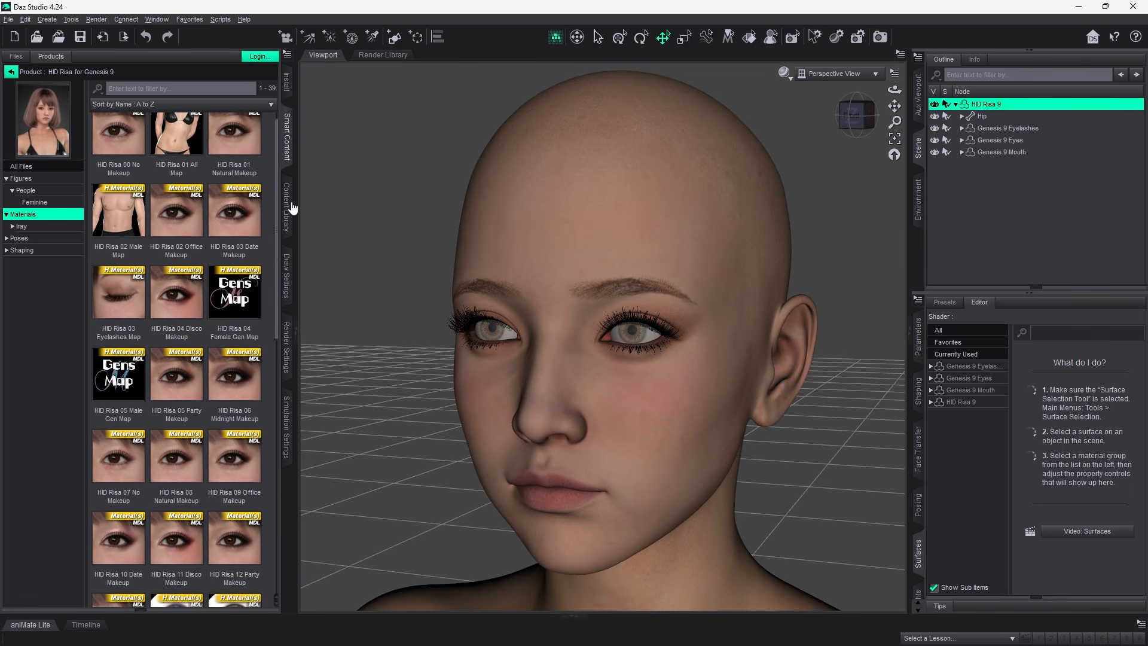
pyautogui.doubleClick(247, 214)
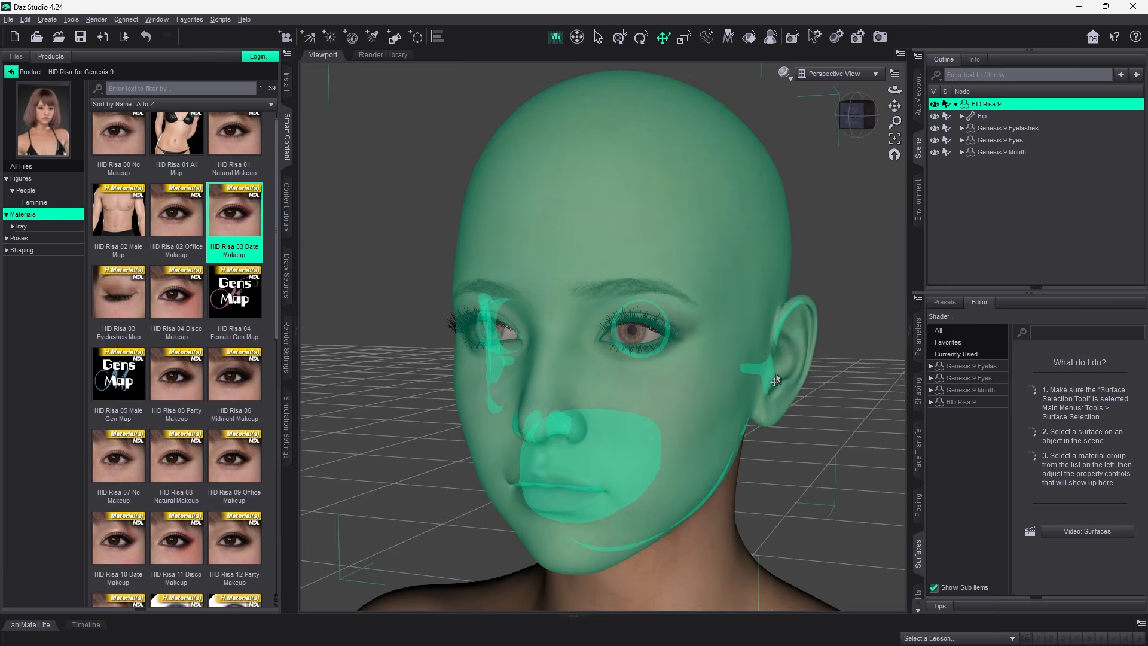
pyautogui.click(931, 402)
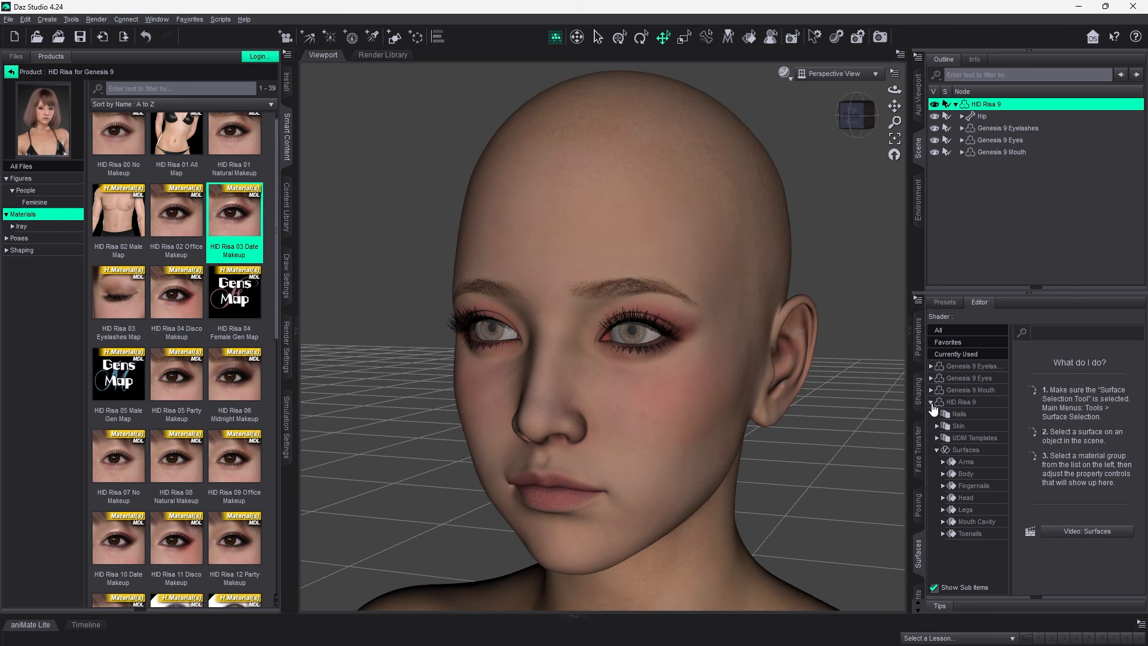
pyautogui.click(965, 498)
pyautogui.moveTo(1022, 397)
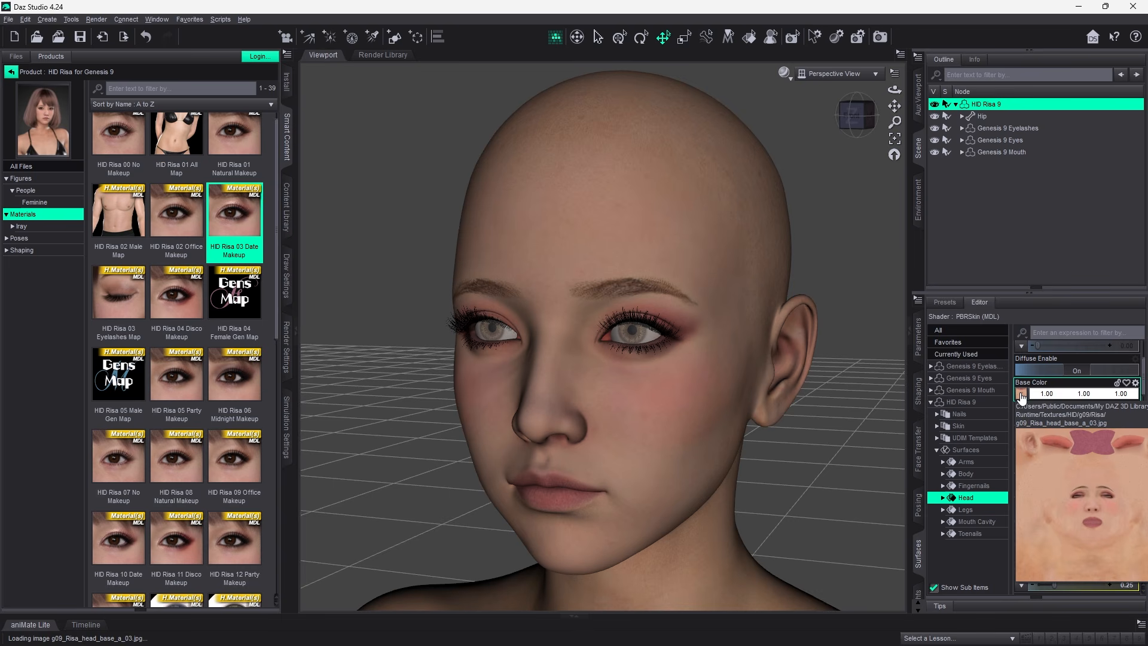
pyautogui.doubleClick(183, 311)
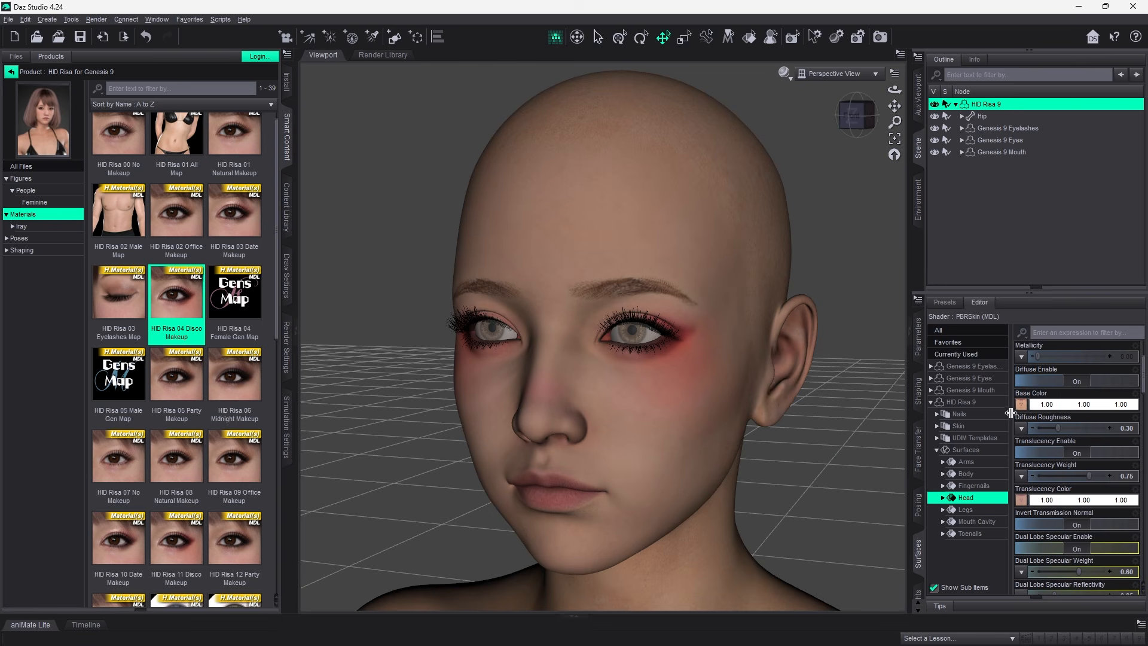
pyautogui.moveTo(1019, 408)
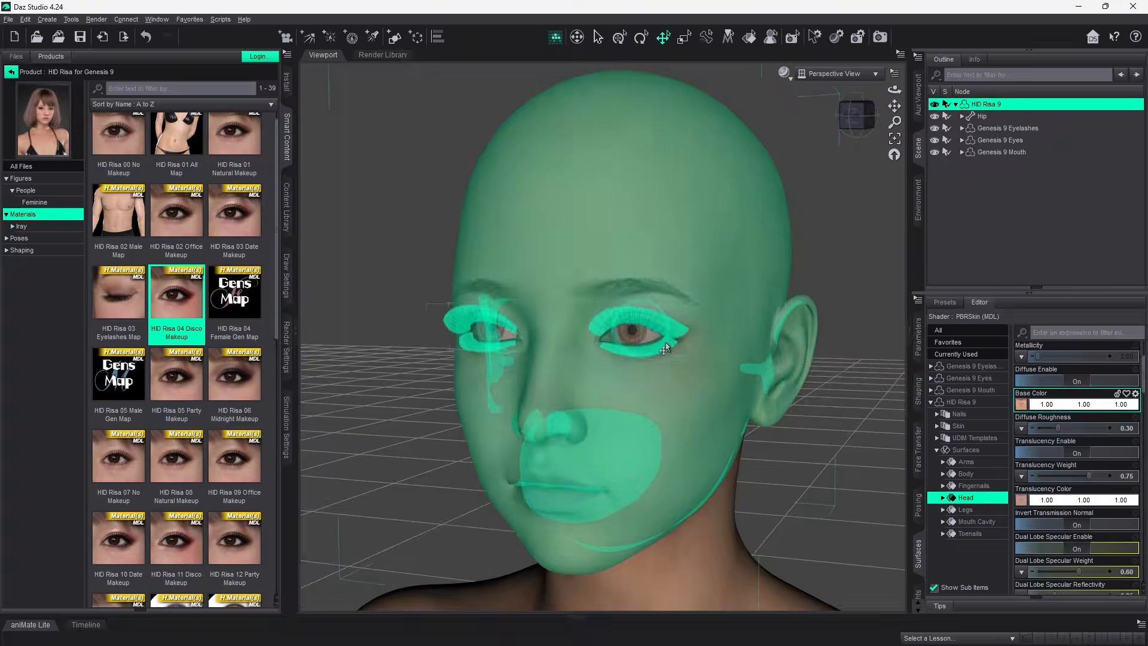
# Step: Apply HID Risa Eyes 01 Dark Blue and then 02 Green, and check the Genesis 9 Eyes Translucency Color texture
pyautogui.moveTo(277, 255); pyautogui.dragTo(281, 409)
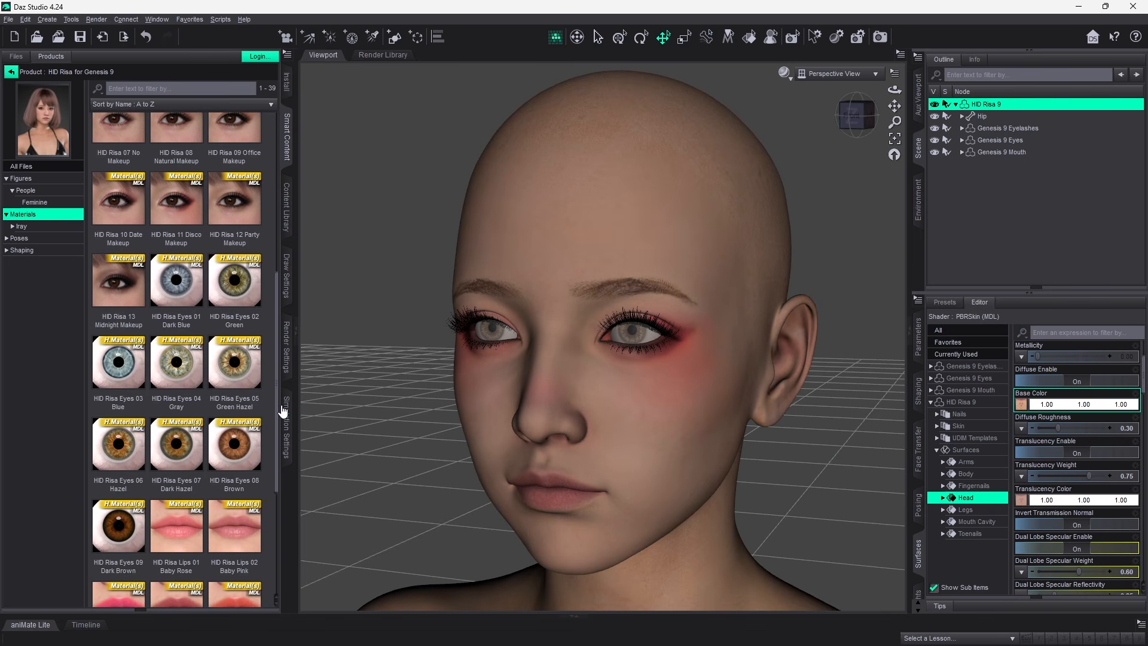
pyautogui.doubleClick(164, 279)
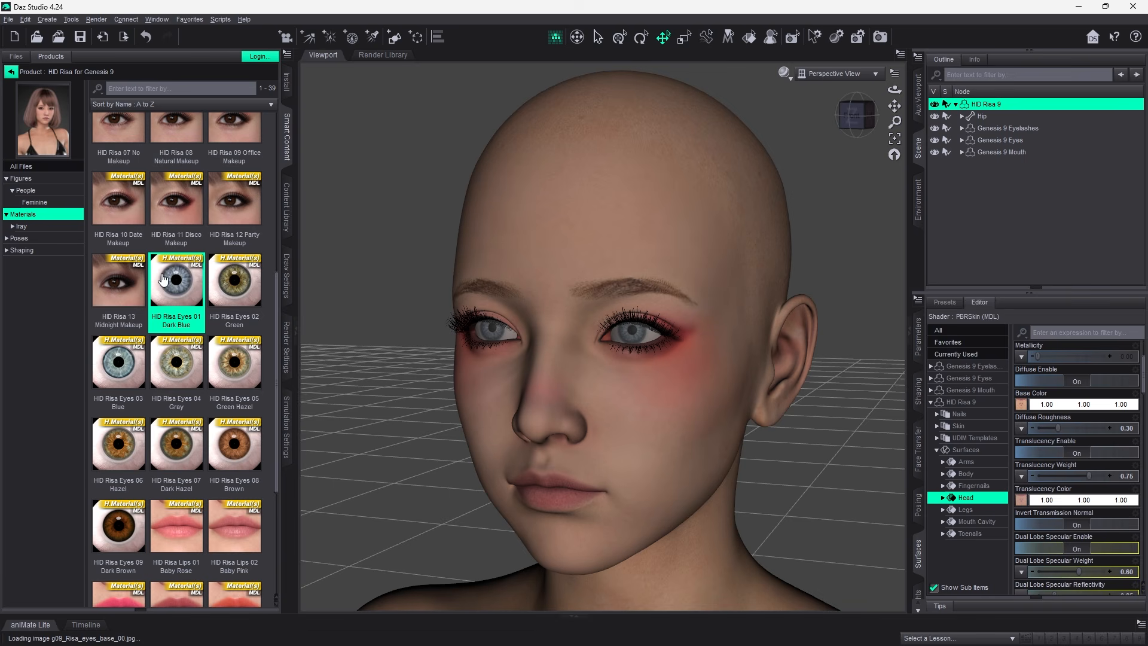
pyautogui.doubleClick(233, 291)
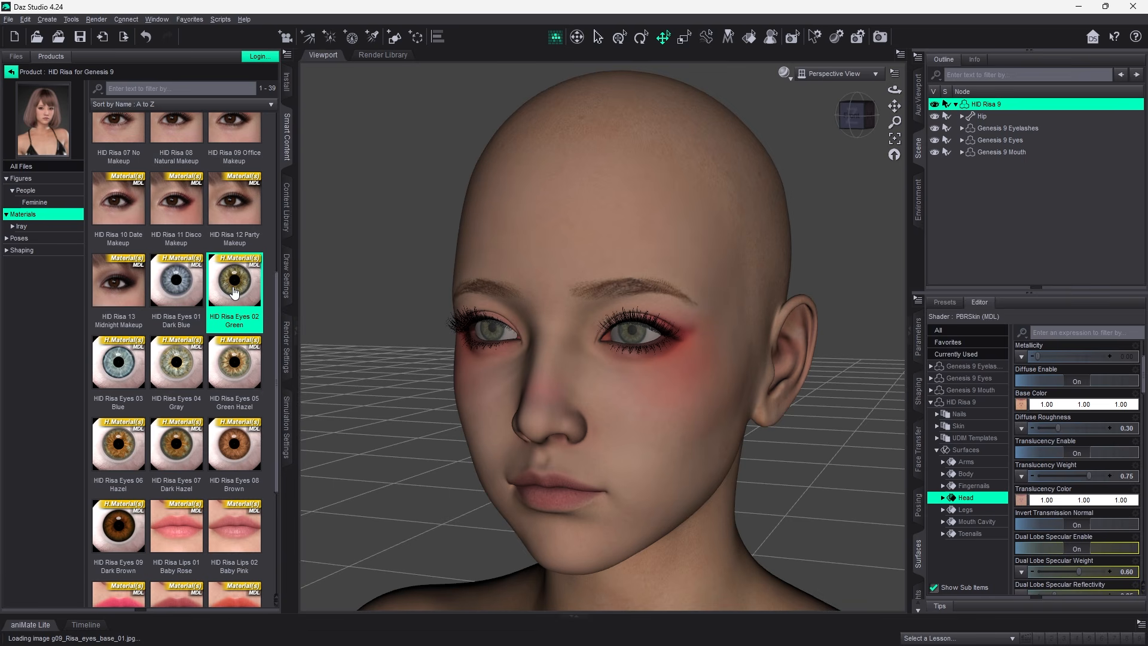
pyautogui.click(969, 379)
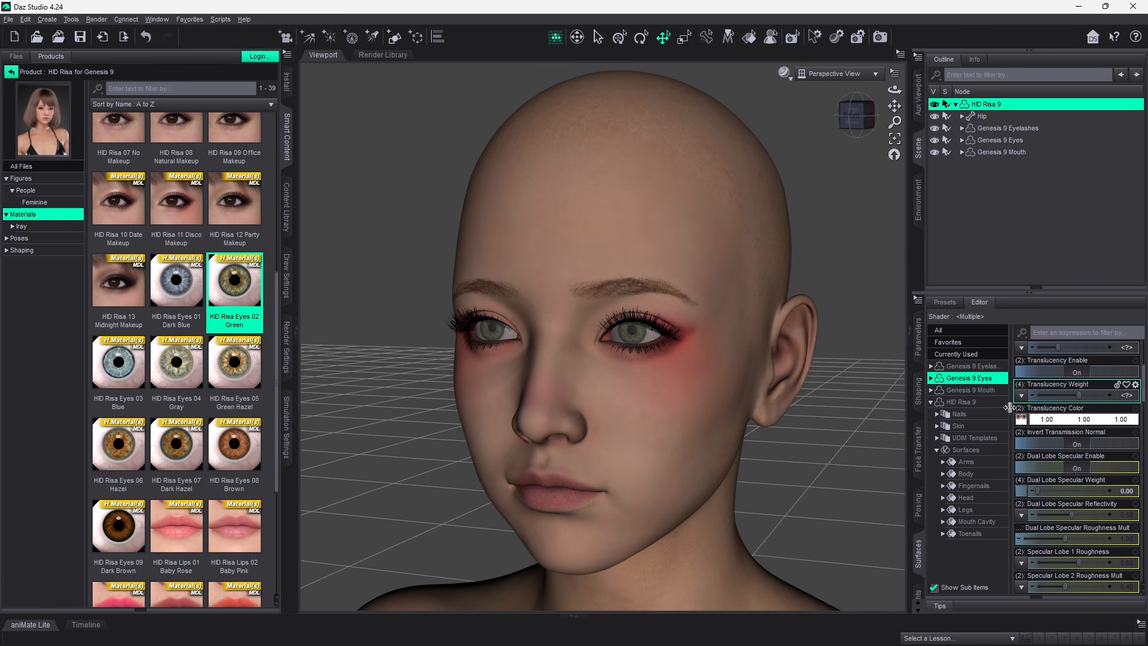
pyautogui.moveTo(1021, 420)
# Step: Apply the HID Risa Lips 01 Baby Rose material, followed by HID Risa Lips 02 Baby Pink
pyautogui.scroll(-3, 277, 361)
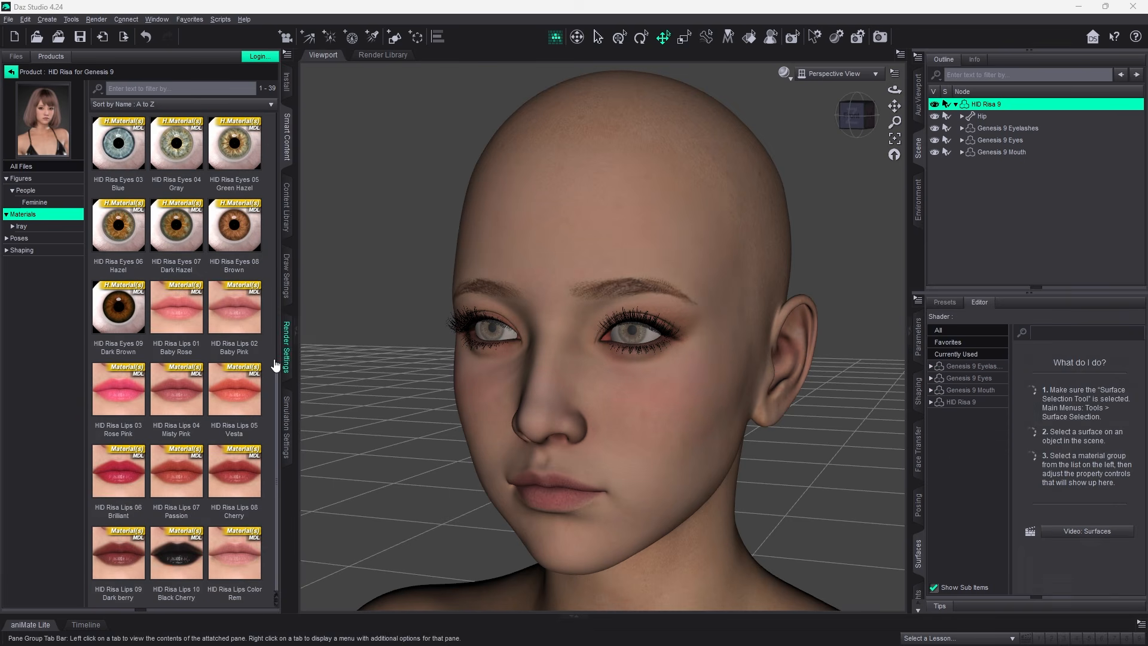
pyautogui.doubleClick(180, 316)
pyautogui.doubleClick(249, 321)
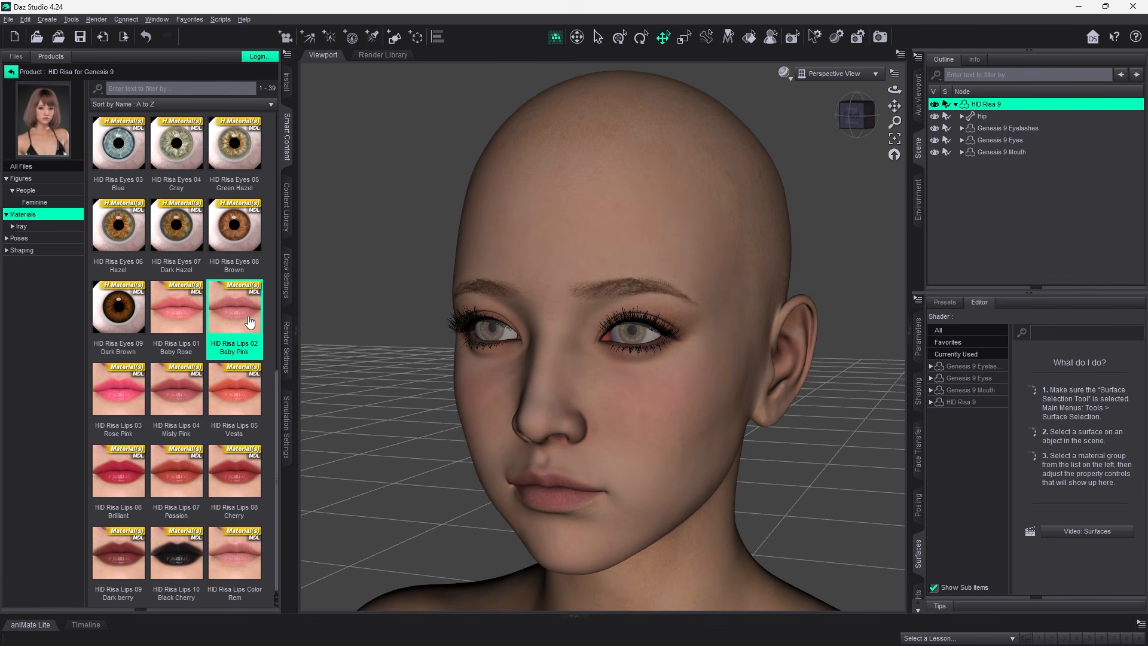
# Step: Set the viewport's draw style to NVIDIA Iray and apply the HID Risa Lips 03 Rose Pink material
pyautogui.click(784, 70)
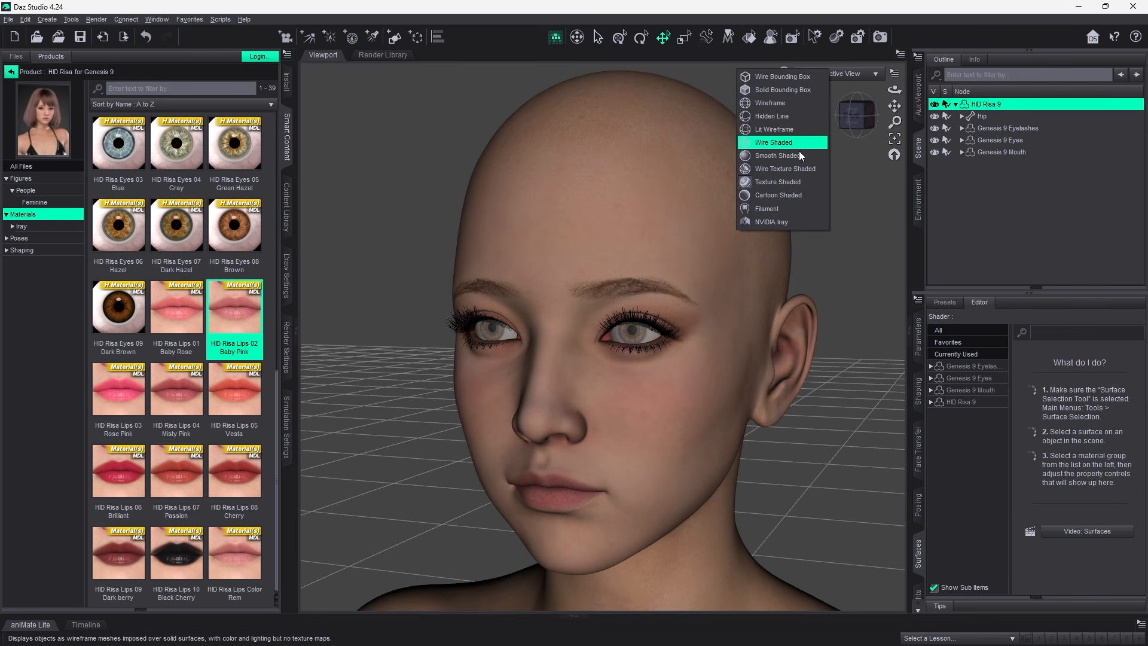
pyautogui.click(810, 222)
pyautogui.doubleClick(120, 395)
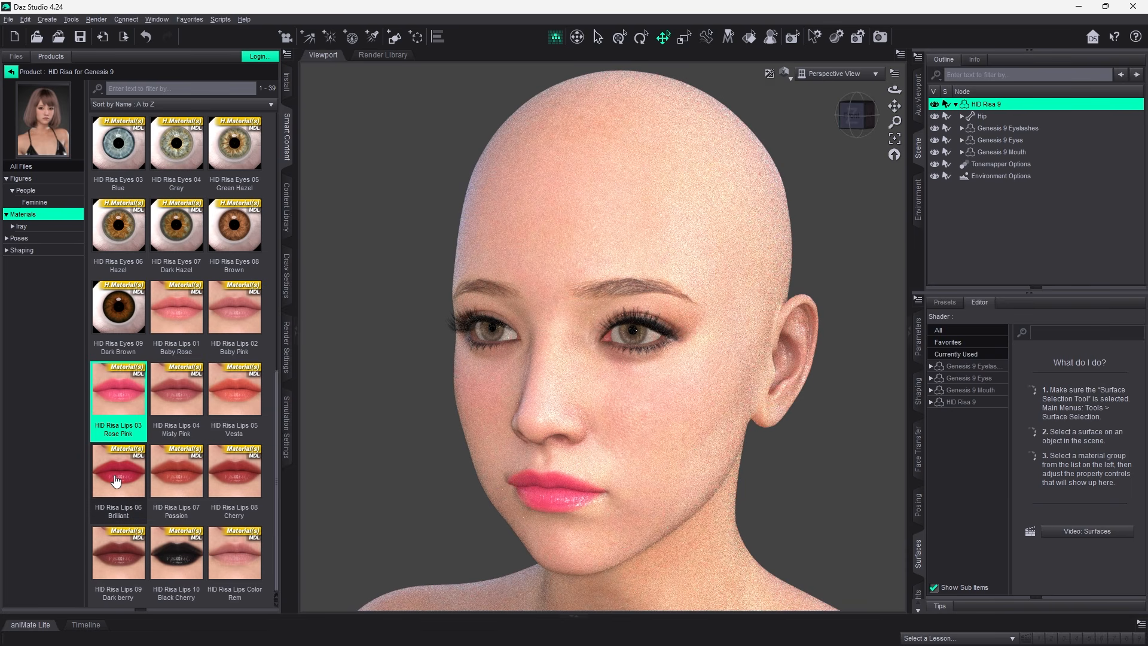
# Step: Apply HID Risa Lips 06 Brilliant and then 07 Passion, checking the Head surface's Makeup Base Color and Makeup Weight textures
pyautogui.doubleClick(116, 480)
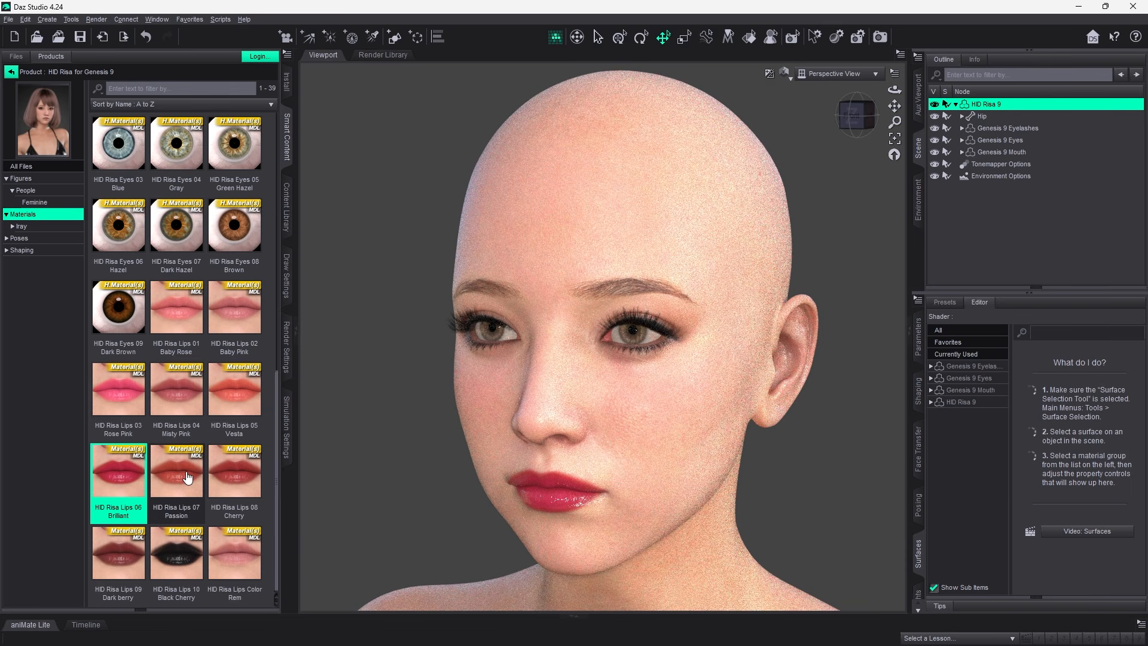
pyautogui.doubleClick(187, 477)
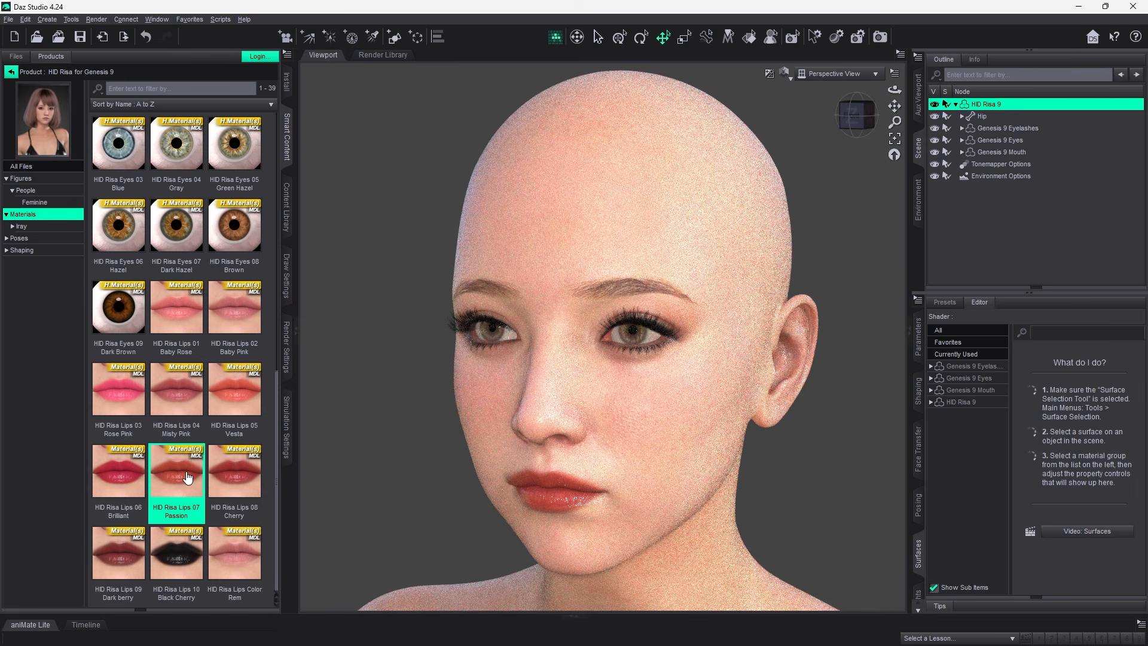
pyautogui.click(931, 402)
pyautogui.click(965, 498)
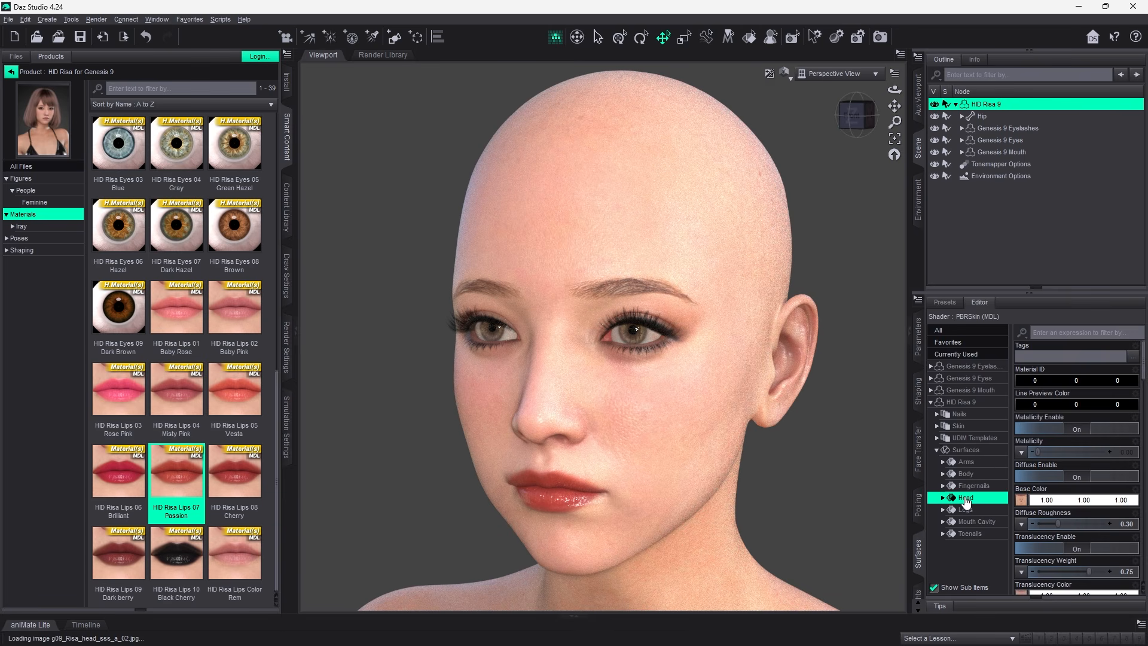
pyautogui.moveTo(1144, 365); pyautogui.dragTo(1145, 447)
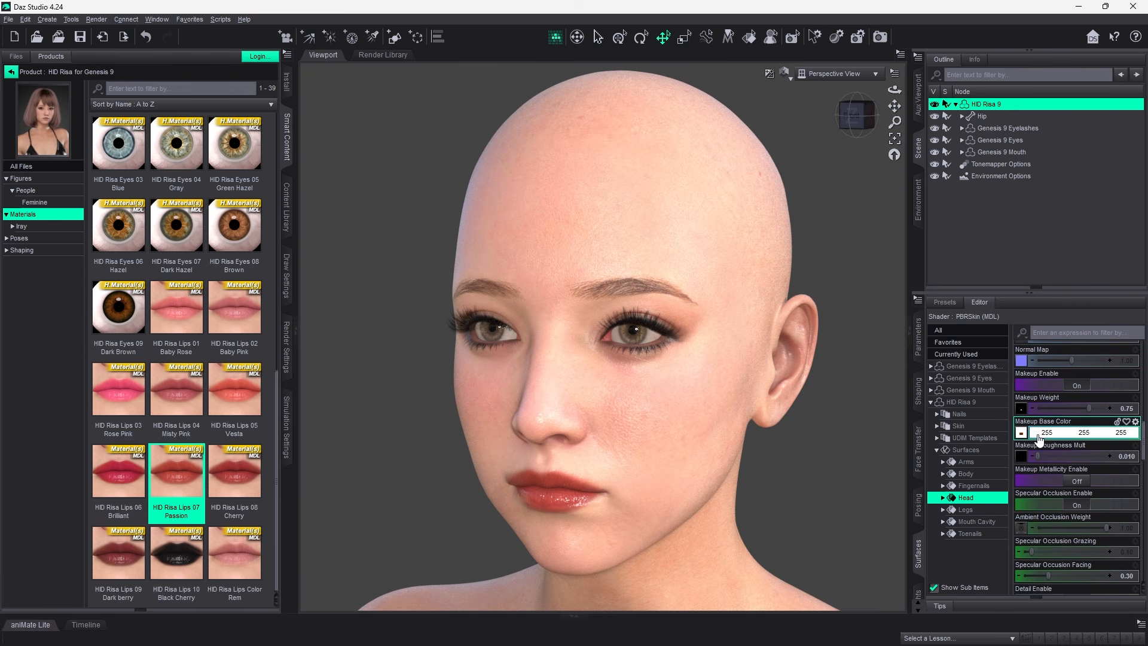
pyautogui.moveTo(1022, 436)
pyautogui.moveTo(1022, 410)
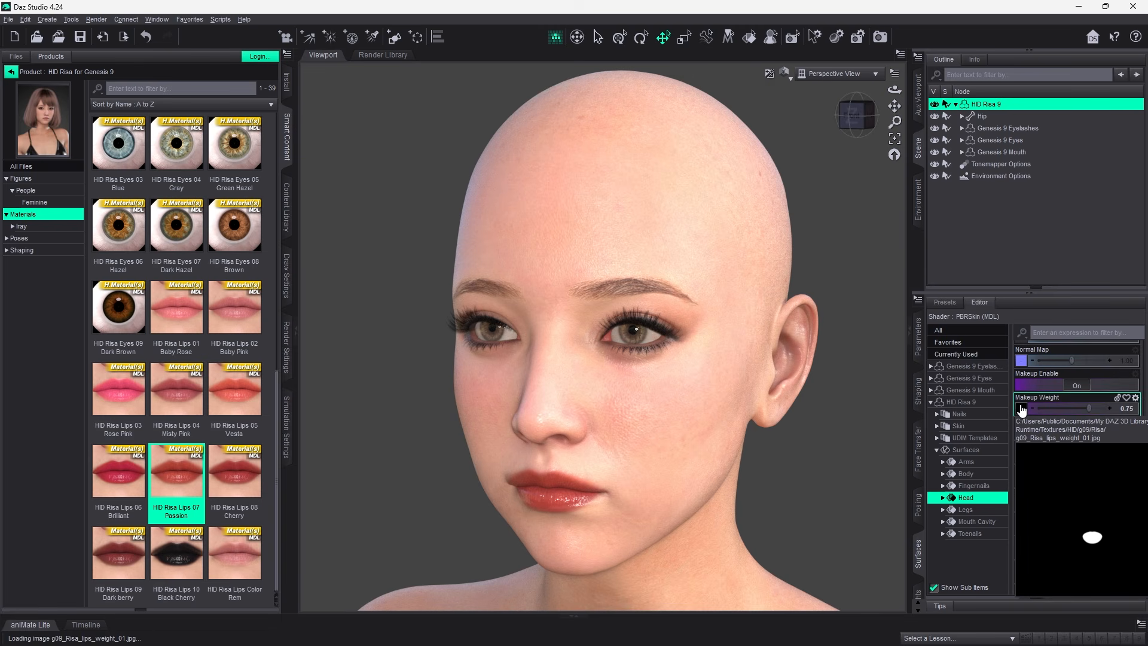
# Step: Apply HID Risa Lips 10 Black Cherry and then 09 Dark berry, checking the Head surface's Makeup Base Color texture
pyautogui.click(189, 555)
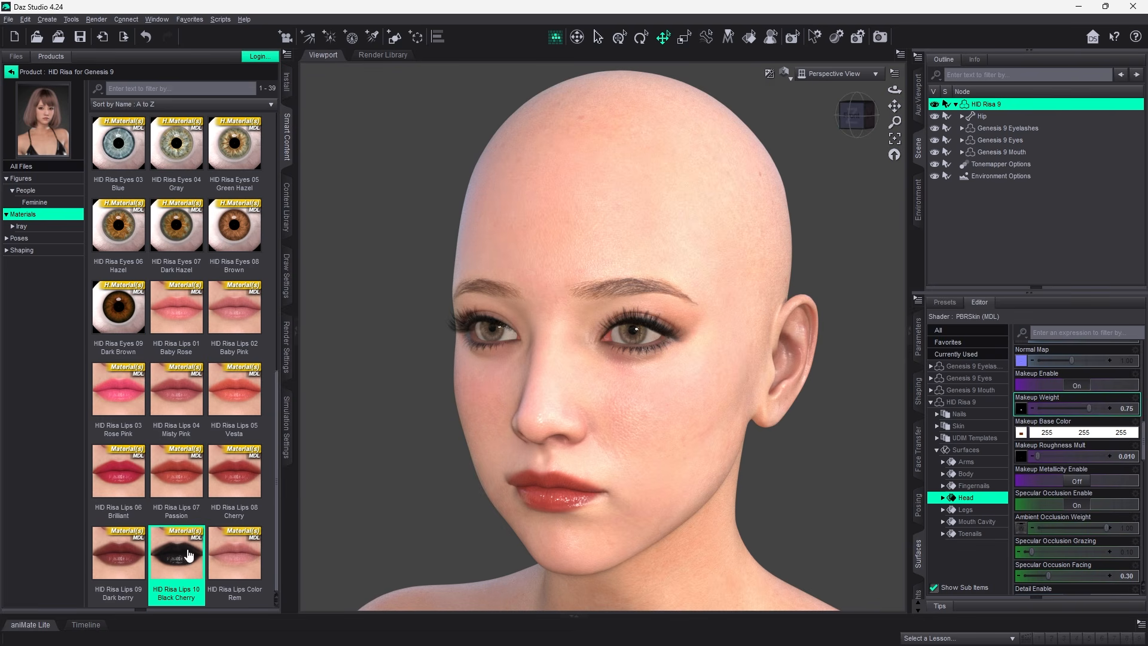
pyautogui.moveTo(1022, 453)
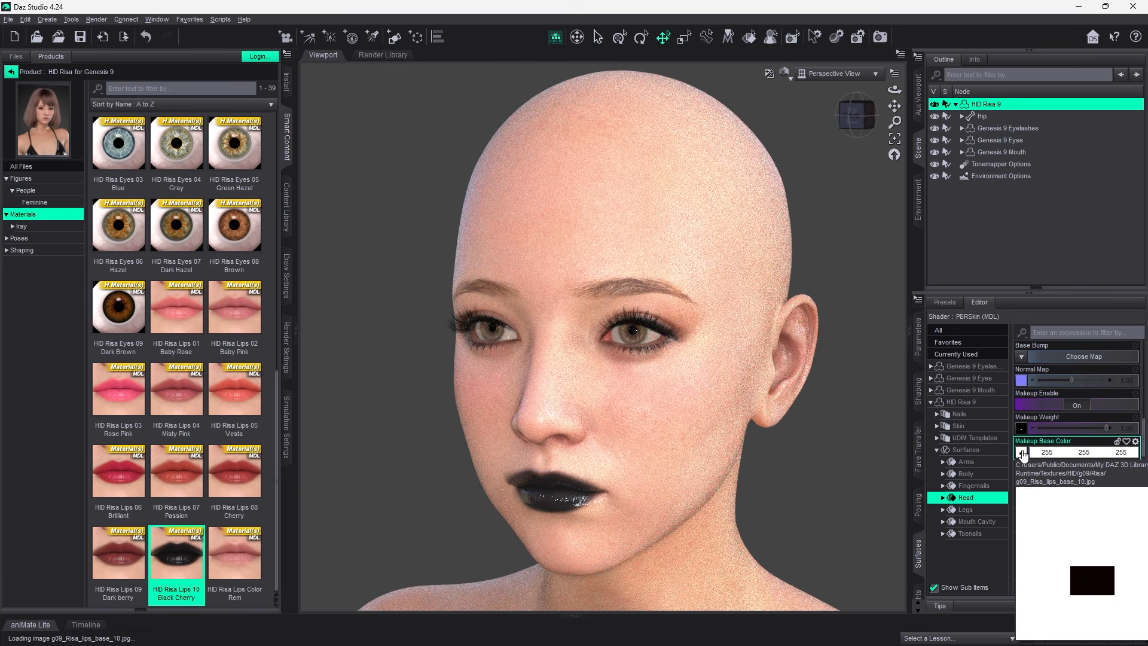
pyautogui.doubleClick(114, 559)
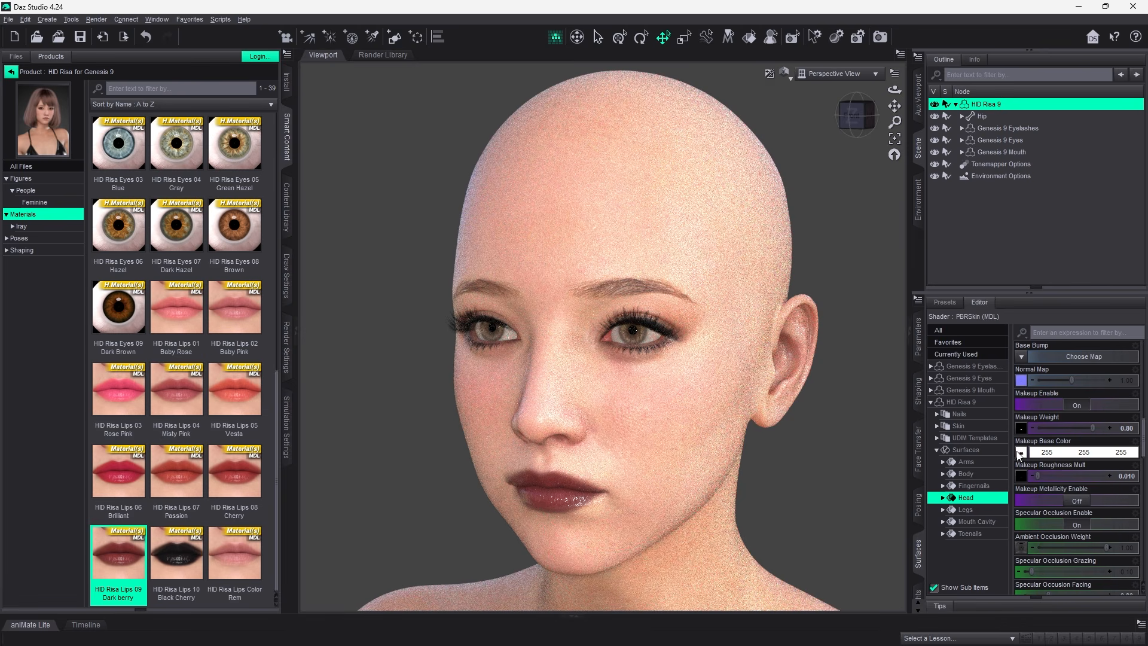
pyautogui.moveTo(1021, 455)
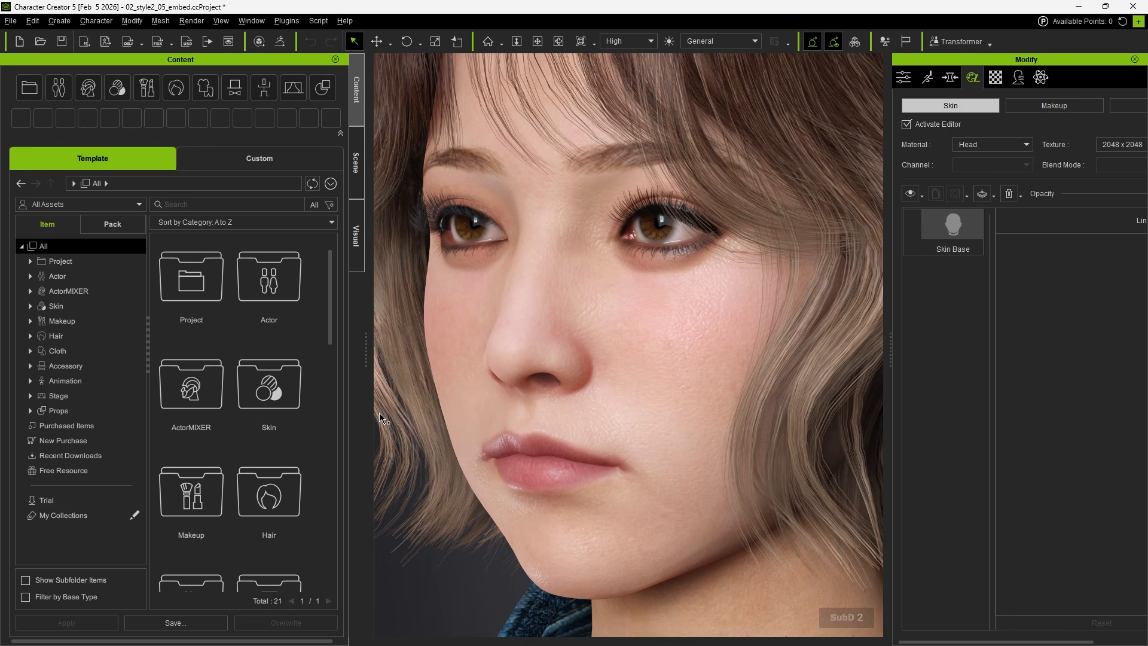
# Step: In Character Creator, find the Daz G9 UV Transfer templates under SkinGen Tools and apply DazG9_Head to the character's face
pyautogui.click(31, 306)
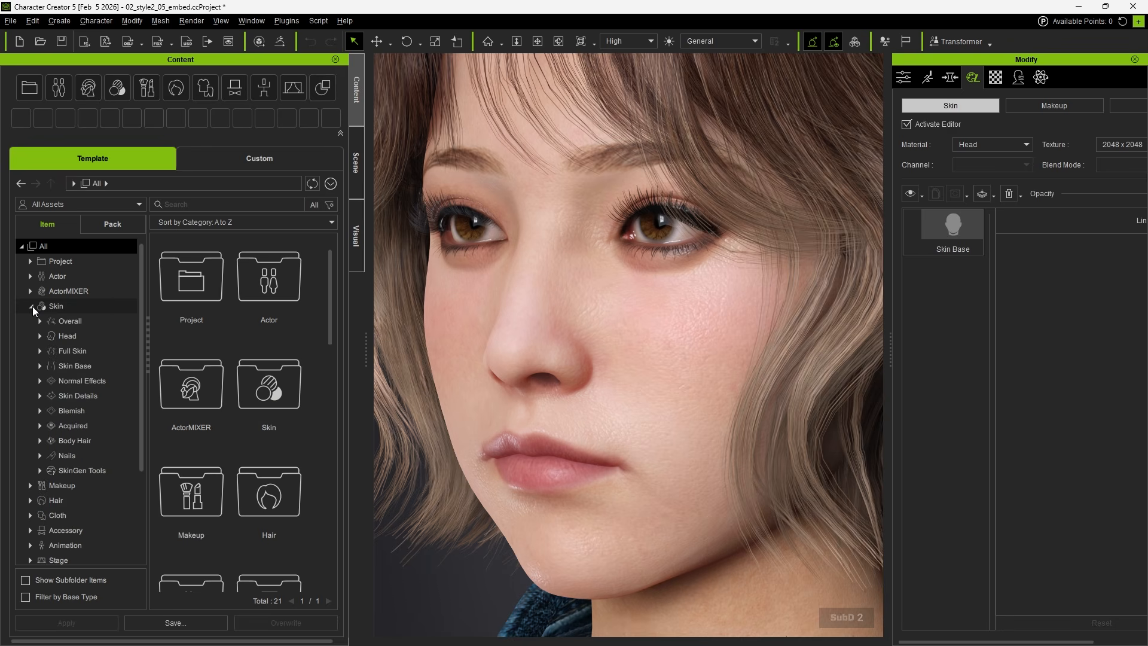
pyautogui.click(63, 472)
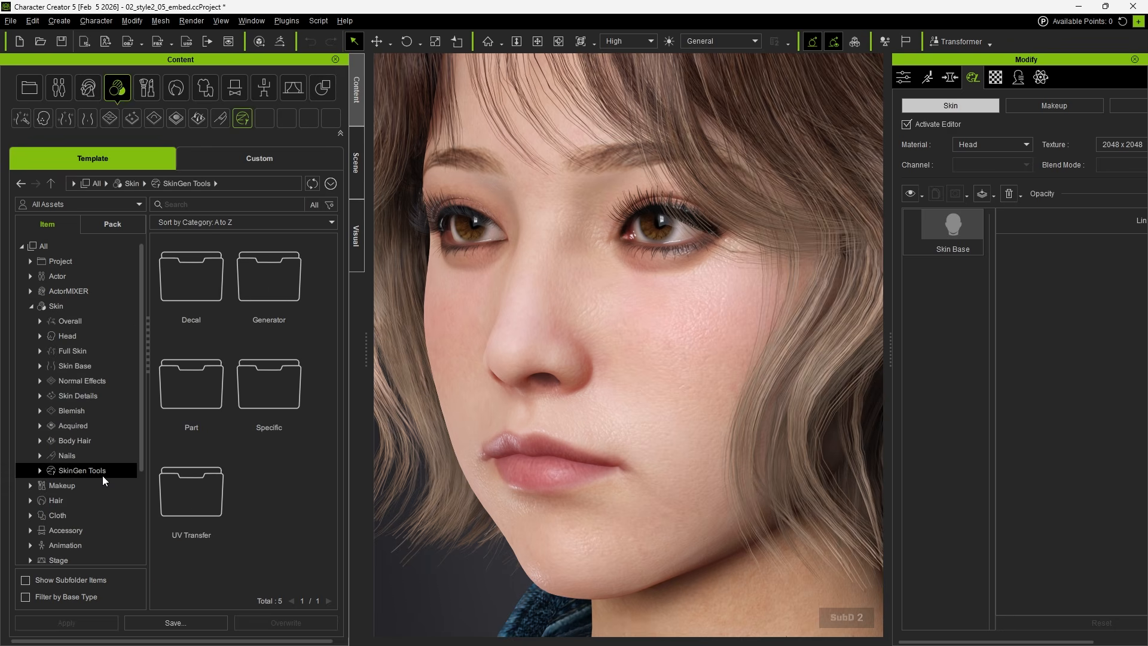
pyautogui.doubleClick(203, 541)
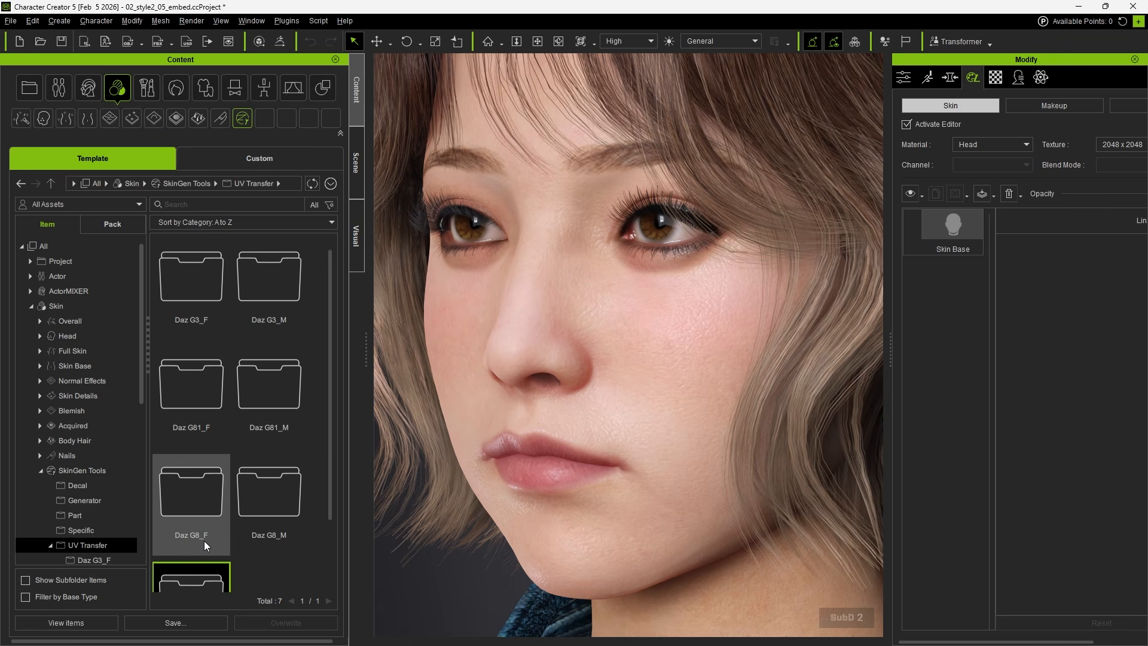
pyautogui.moveTo(328, 412); pyautogui.dragTo(328, 472)
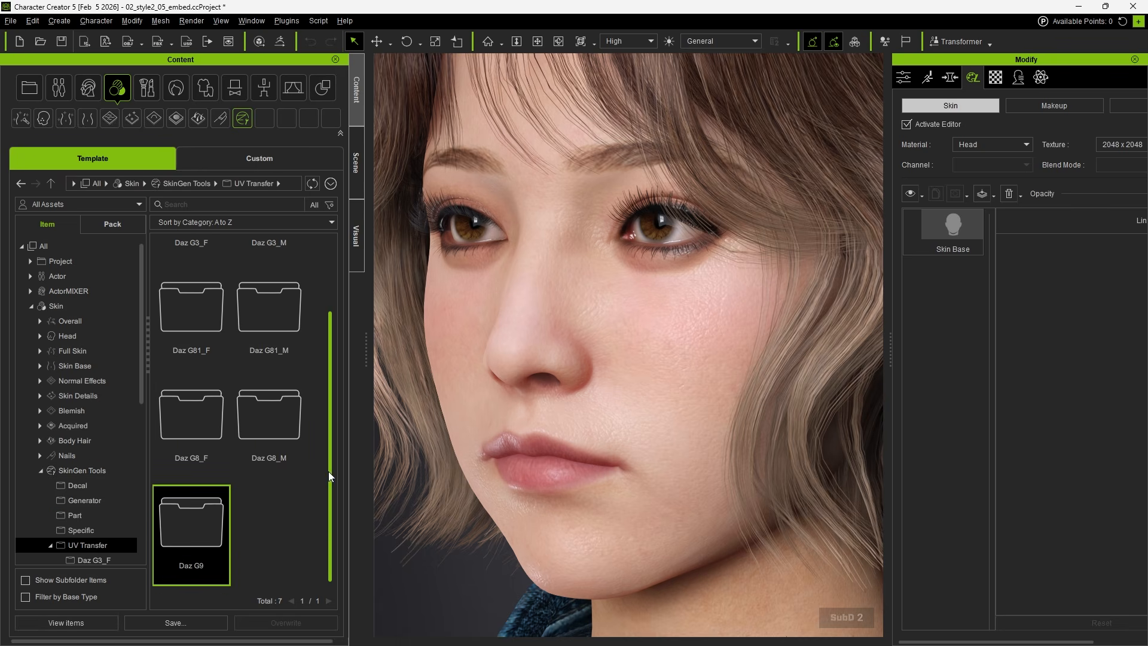
pyautogui.doubleClick(192, 519)
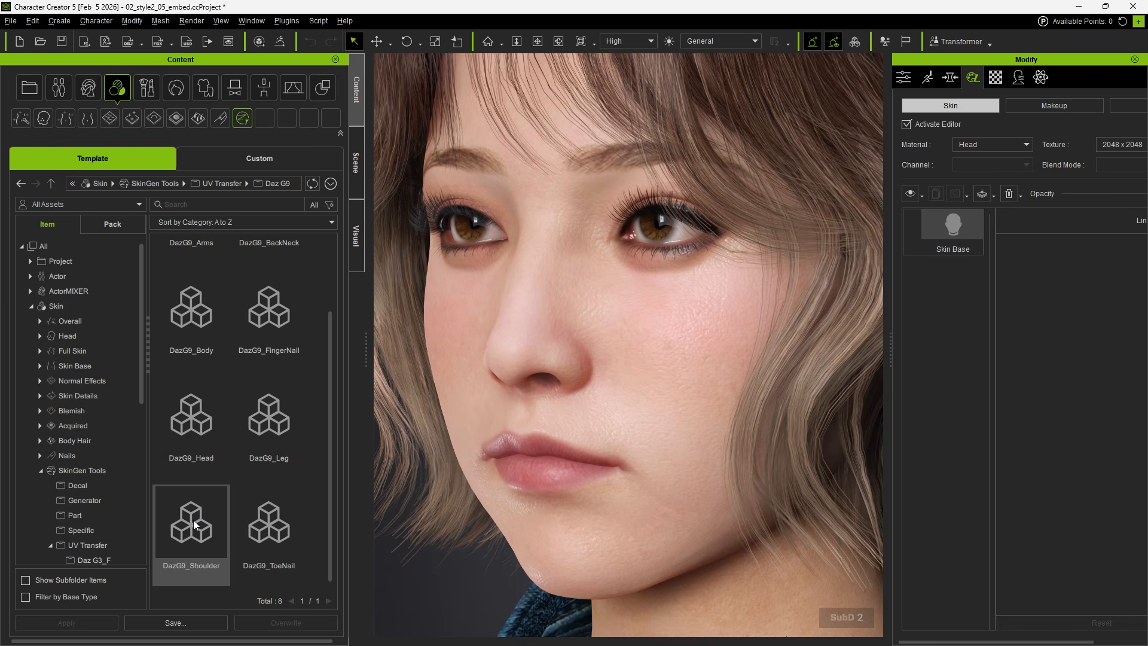
pyautogui.click(191, 428)
pyautogui.moveTo(191, 428); pyautogui.dragTo(619, 372)
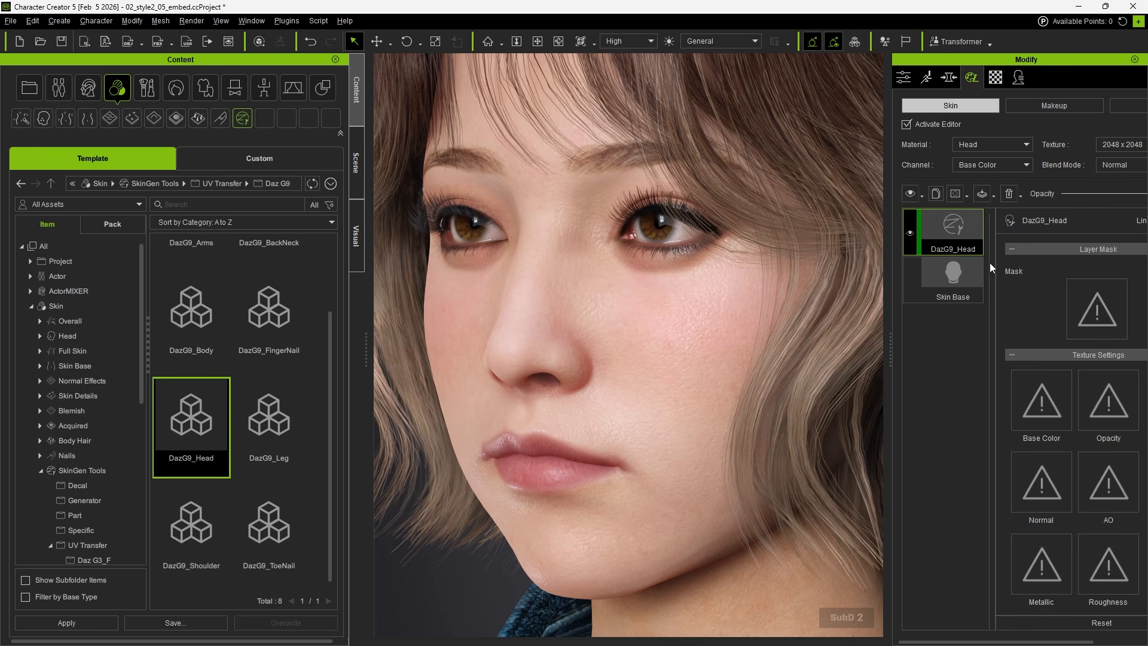
# Step: Load g09_Risa_lips_base_03.jpg as the DazG9_Head layer's Base Color and g09_Risa_lips_weight_00.jpg as its Opacity texture
pyautogui.hotkey('alt', 'Tab')
pyautogui.moveTo(309, 426); pyautogui.dragTo(1028, 424)
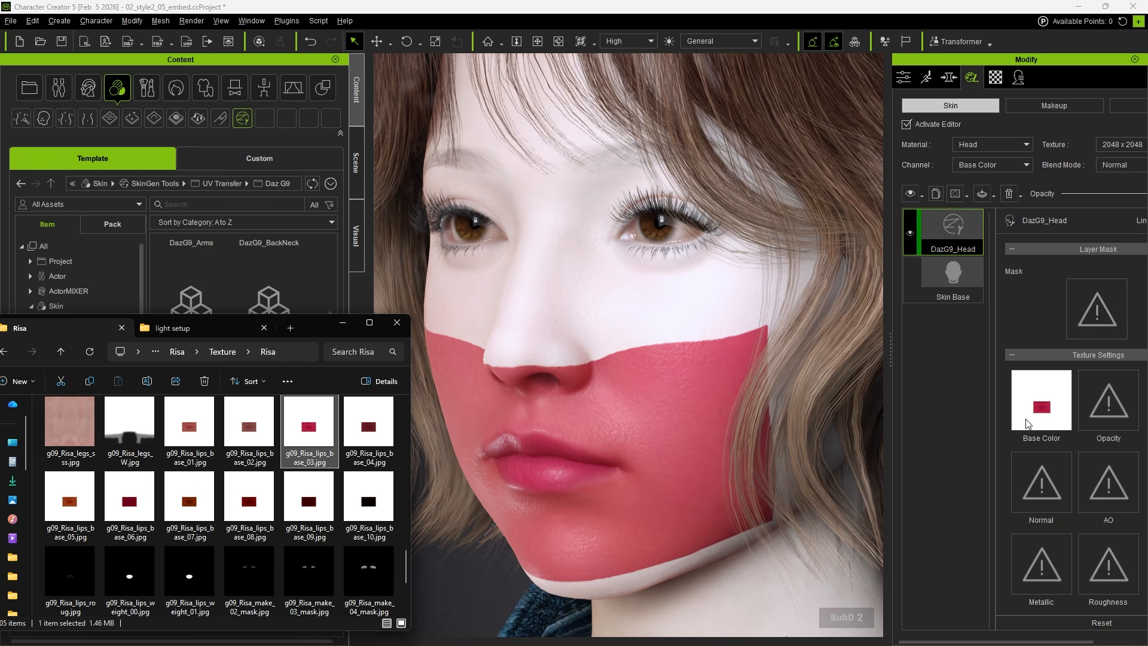
pyautogui.click(130, 578)
pyautogui.moveTo(130, 578); pyautogui.dragTo(1104, 415)
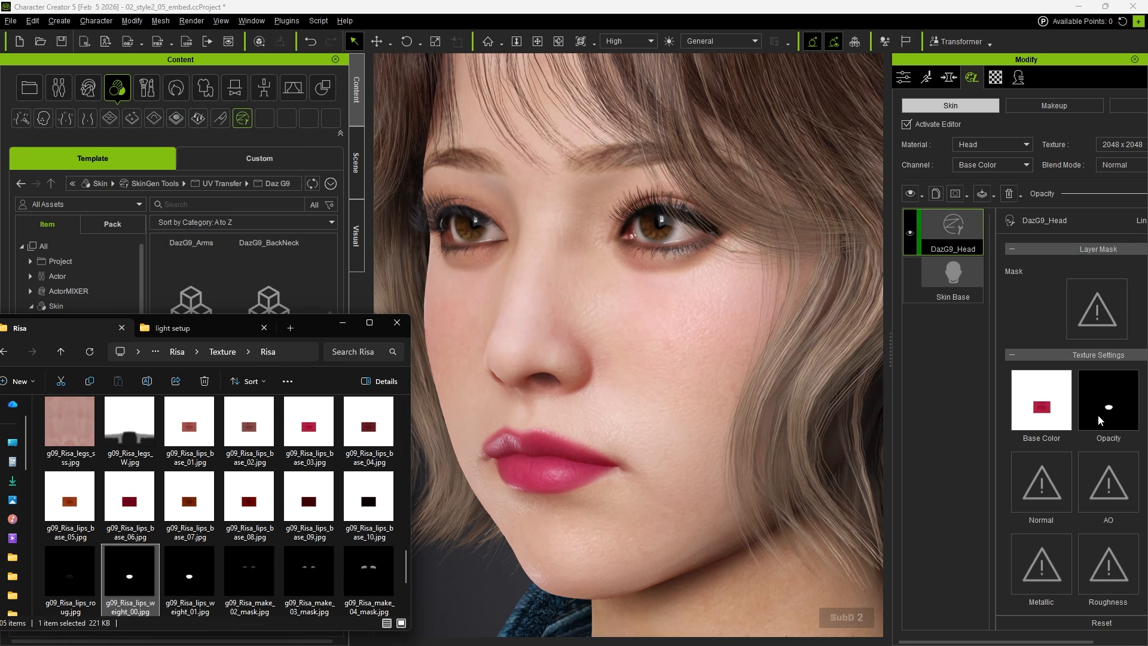
# Step: Replace the DazG9_Head layer's Base Color with g09_Risa_lips_base_04.jpg, then base_10, and finally base_08
pyautogui.moveTo(368, 426); pyautogui.dragTo(1048, 415)
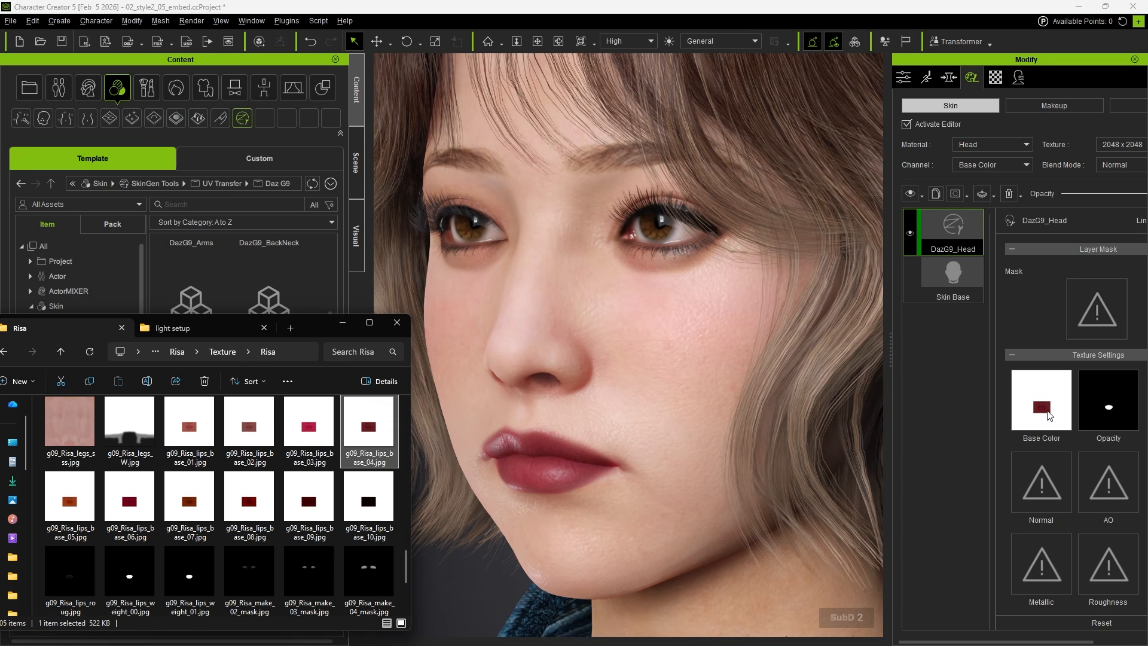
pyautogui.moveTo(369, 501); pyautogui.dragTo(1038, 413)
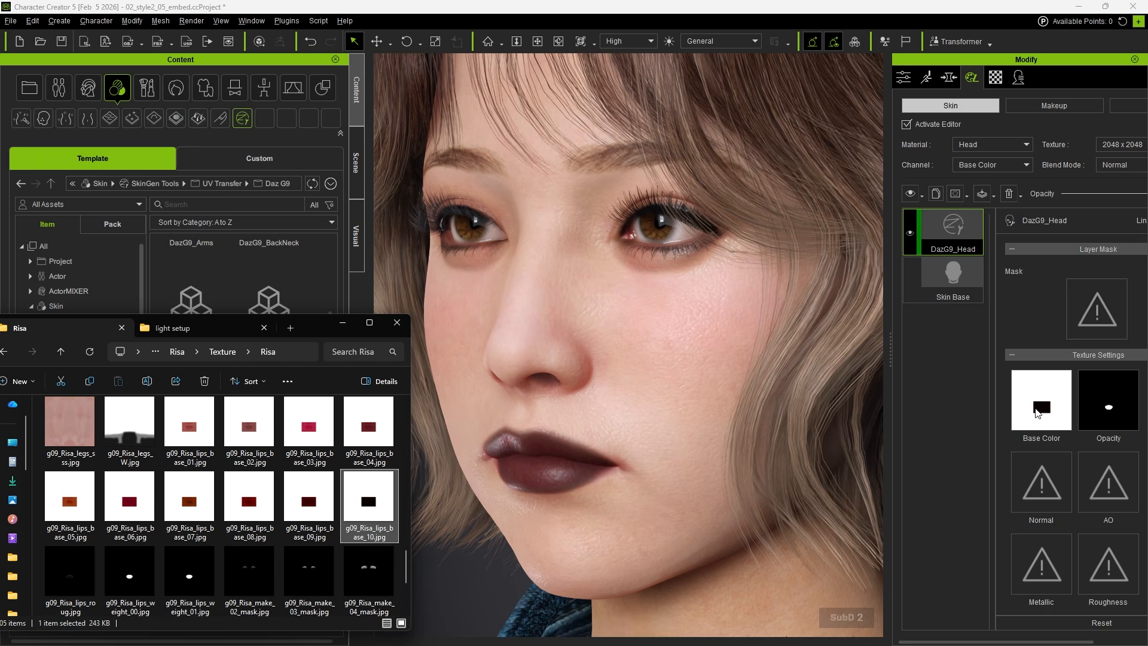
pyautogui.moveTo(249, 502); pyautogui.dragTo(1048, 415)
# Step: Adjust the lip layer by trying its Scale, lowering the Base Color opacity, shifting the Hue and raising Inside Blur
pyautogui.scroll(-5, 1047, 414)
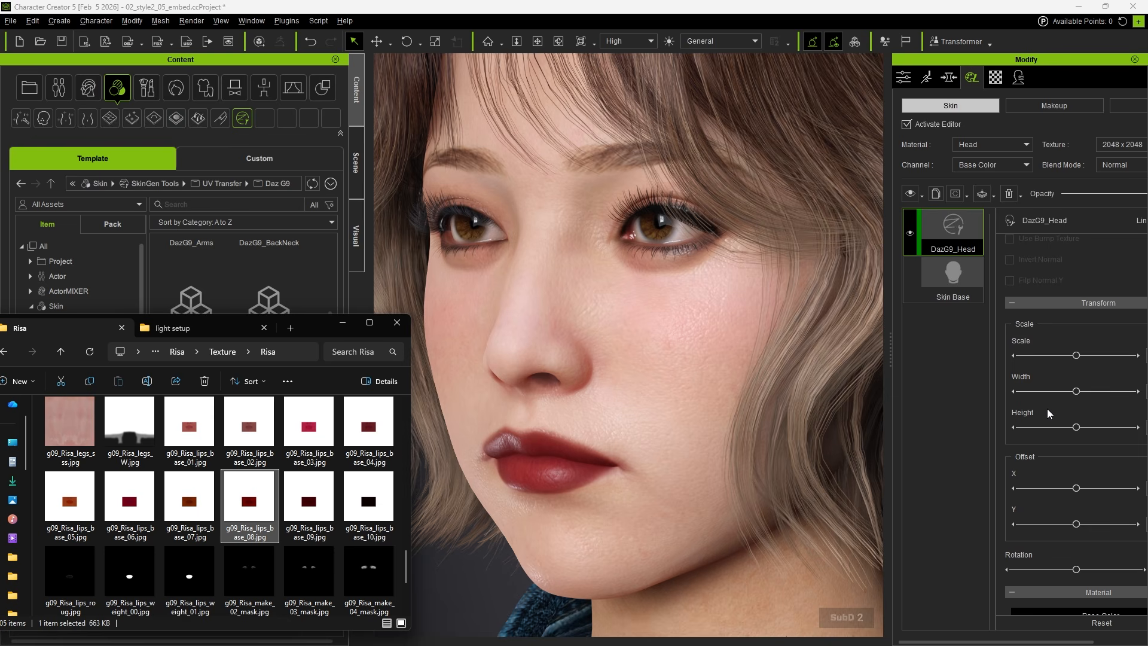
pyautogui.moveTo(1071, 357); pyautogui.dragTo(1077, 358)
pyautogui.scroll(-5, 1071, 362)
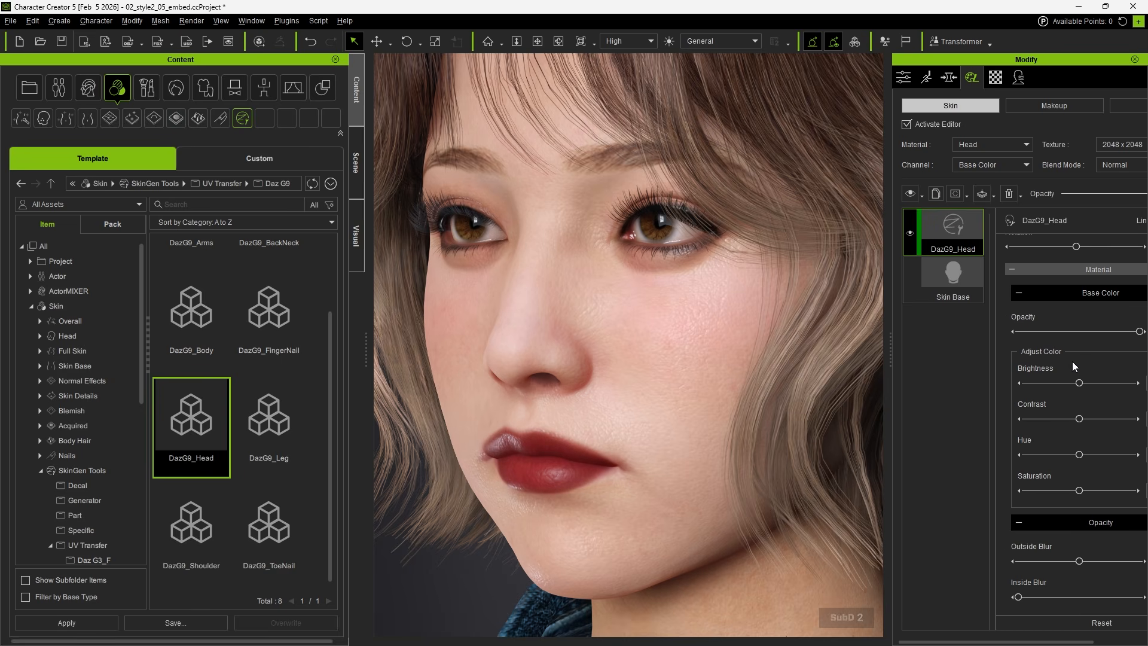
pyautogui.moveTo(1139, 333)
pyautogui.mouseDown()
pyautogui.moveTo(1070, 333)
pyautogui.moveTo(1118, 333)
pyautogui.mouseUp()
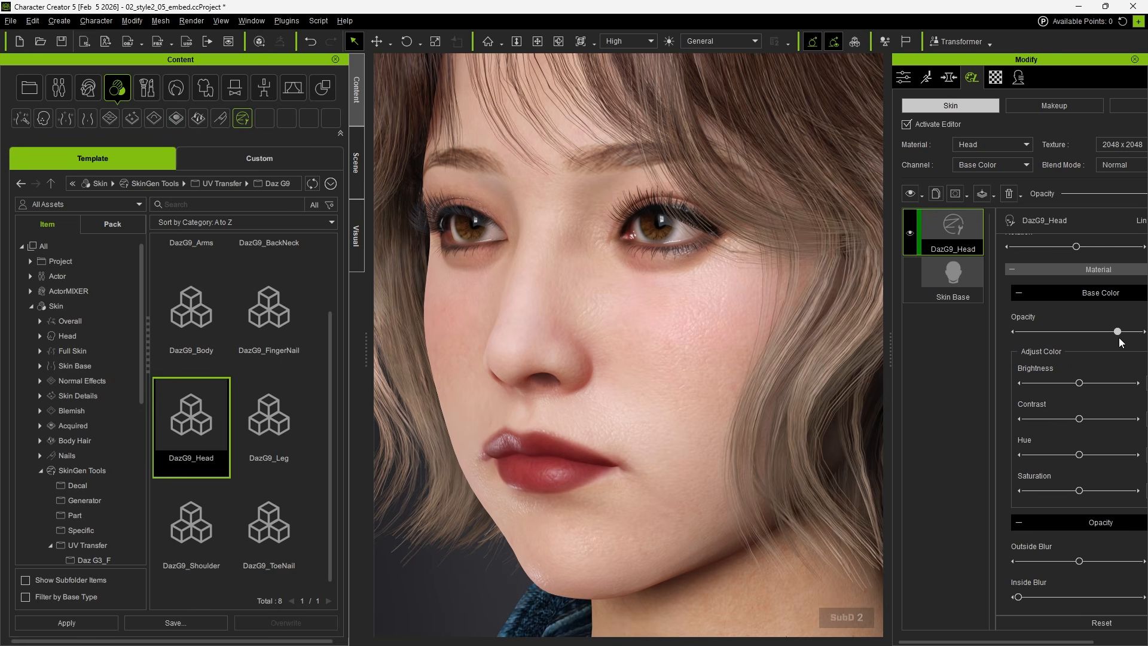
pyautogui.moveTo(1082, 453); pyautogui.dragTo(1123, 451)
pyautogui.moveTo(1019, 598); pyautogui.dragTo(1059, 600)
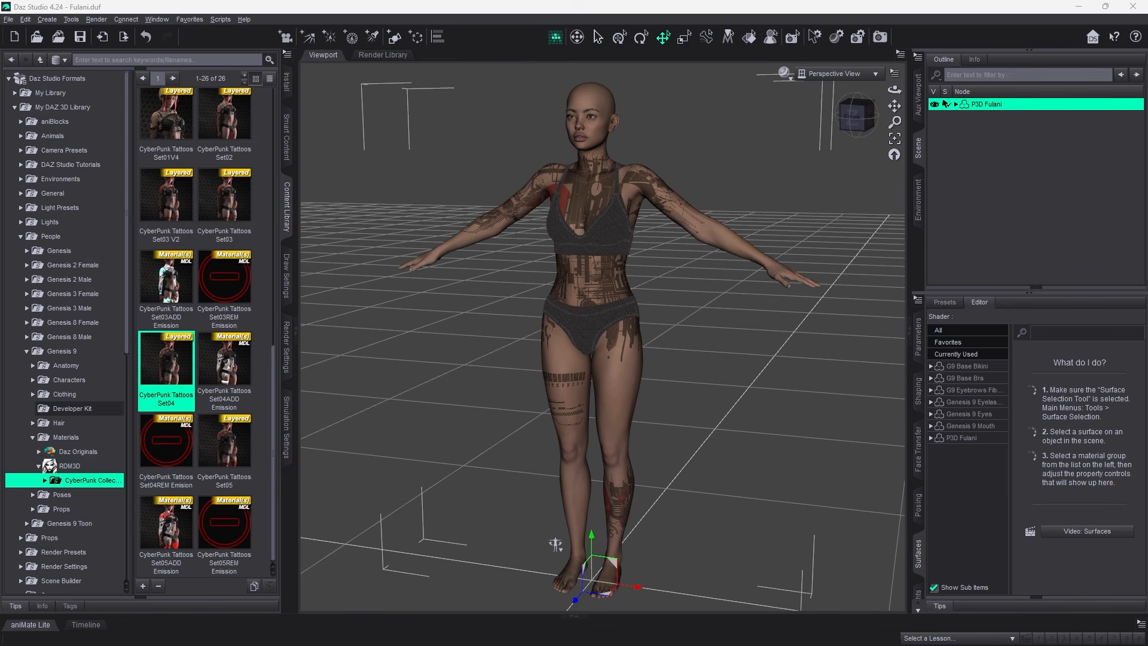
# Step: In the Character Creator tattoo project, apply DazG9_Head with RMCollective_CyberpunkHead_Set03.png as Base Color, blended with Multiply
pyautogui.moveTo(188, 500); pyautogui.dragTo(584, 390)
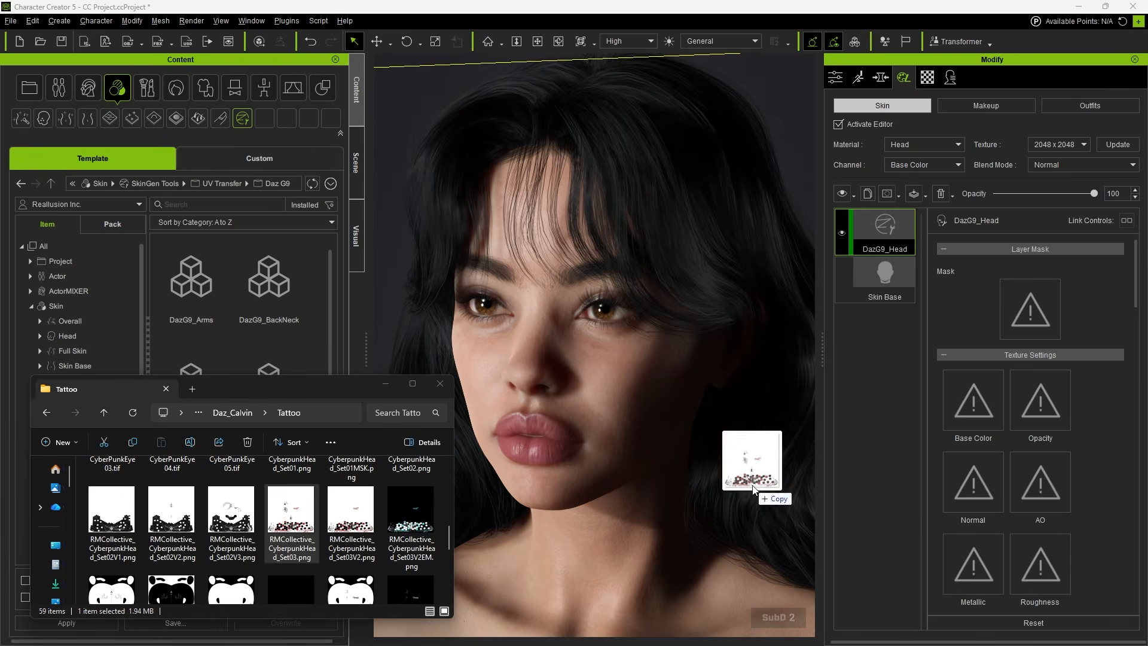
pyautogui.moveTo(754, 484); pyautogui.dragTo(997, 409)
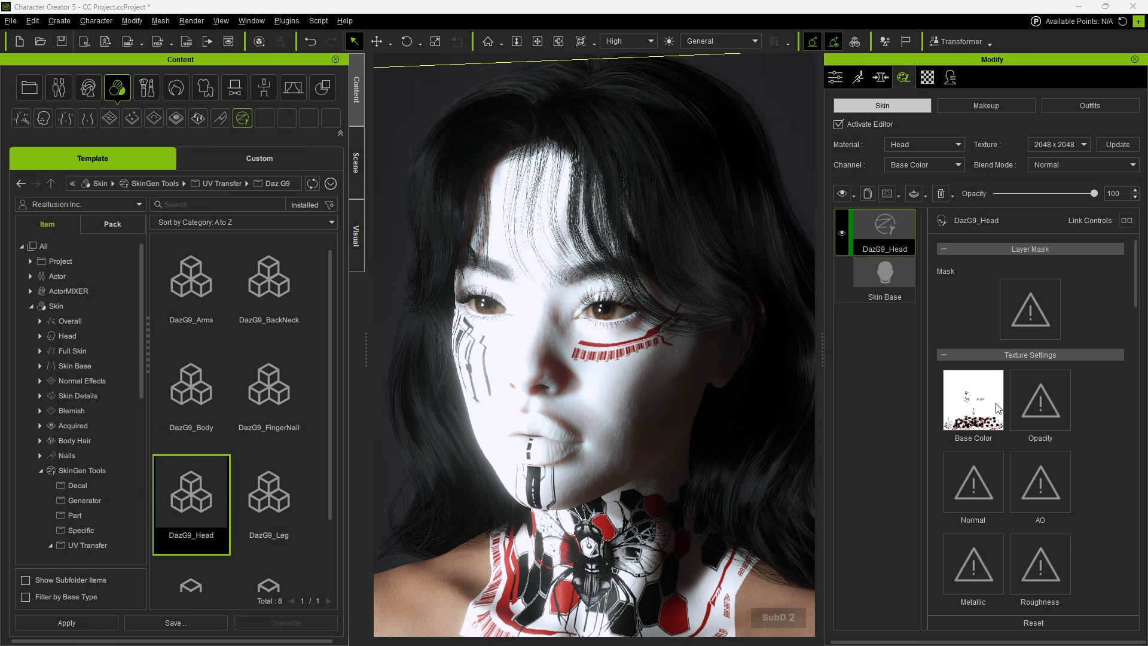
pyautogui.click(1047, 166)
pyautogui.click(1050, 186)
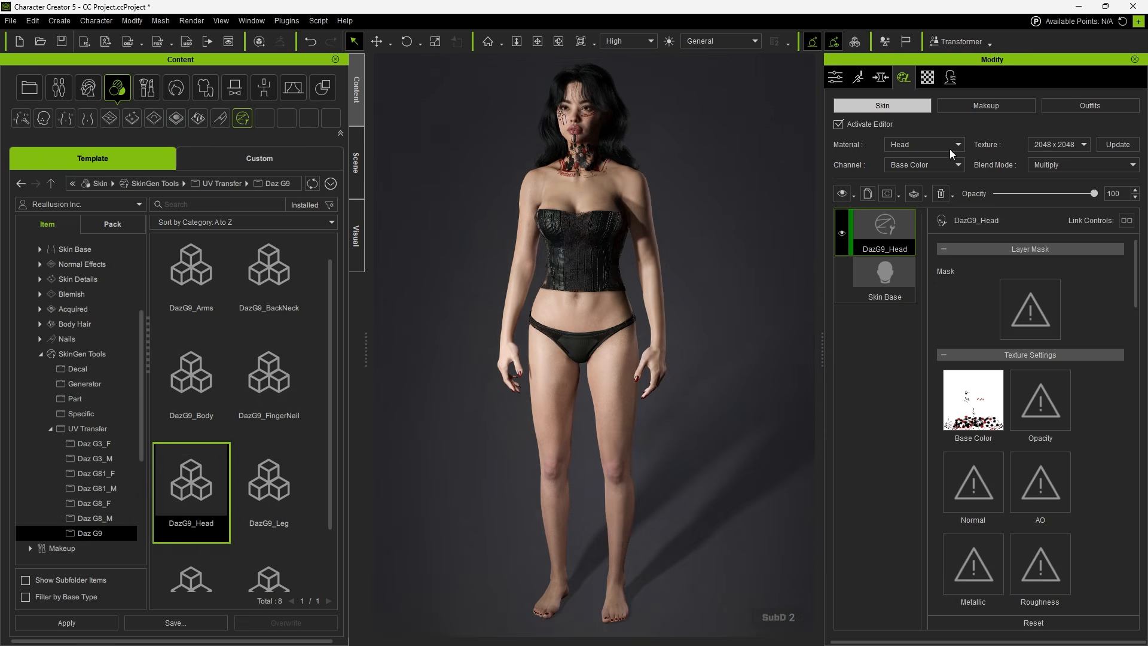
# Step: For the Body material, apply DazG9_Body with RMCollective_CyberpunkBody_Set03.png as Base Color and set its blend mode to Multiply
pyautogui.click(947, 146)
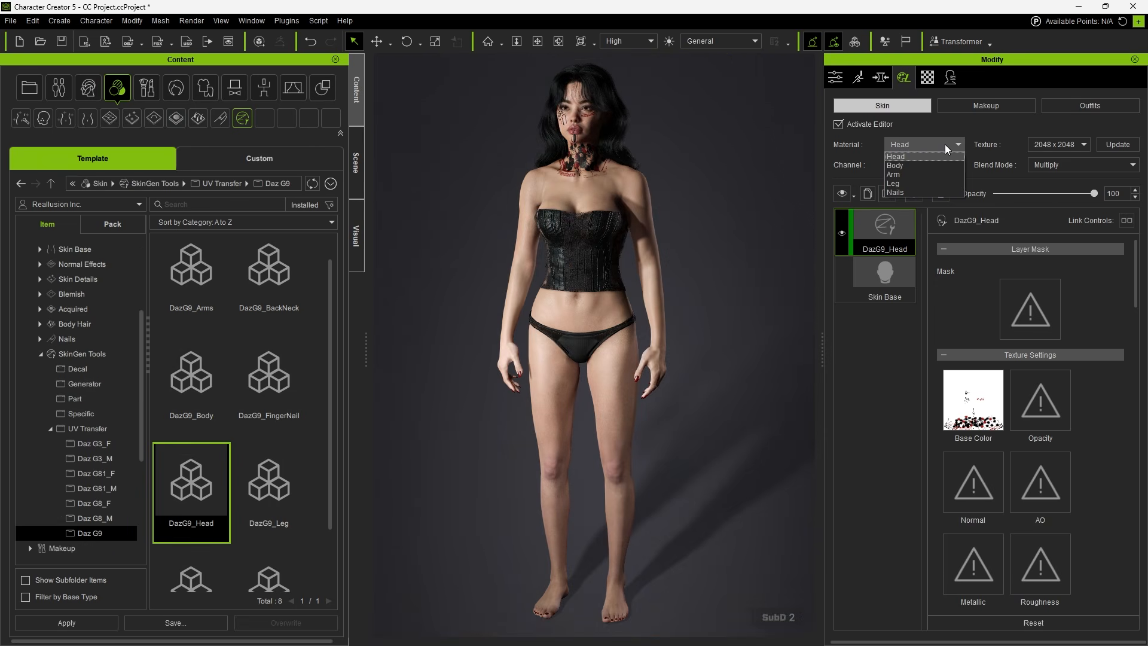
pyautogui.click(939, 166)
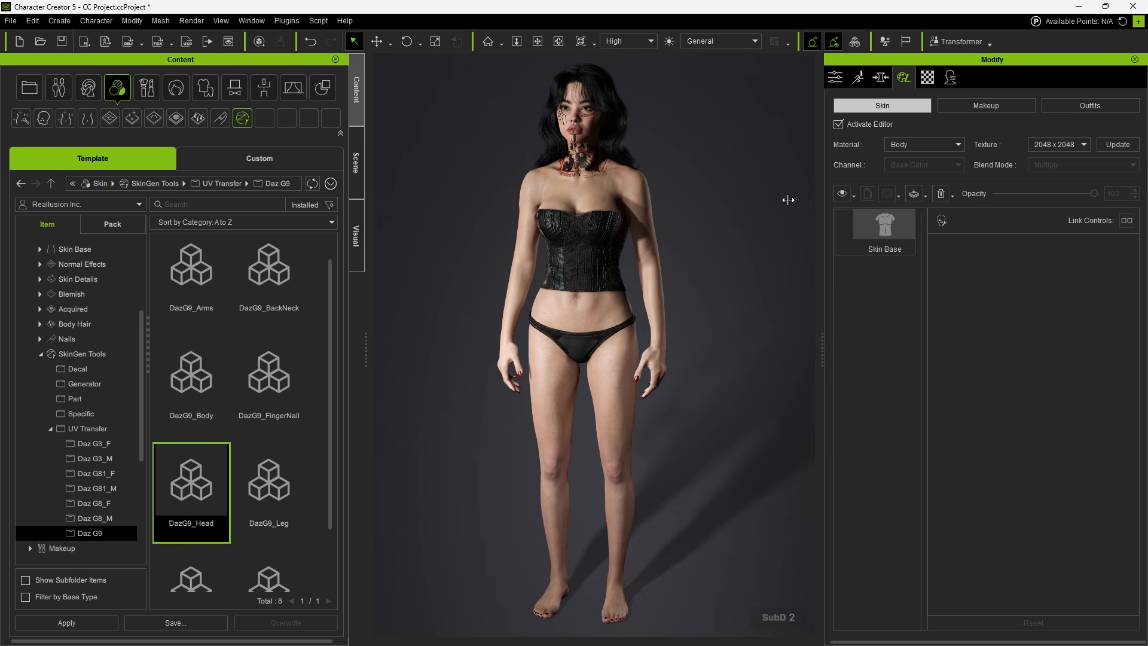
pyautogui.moveTo(191, 380); pyautogui.dragTo(555, 303)
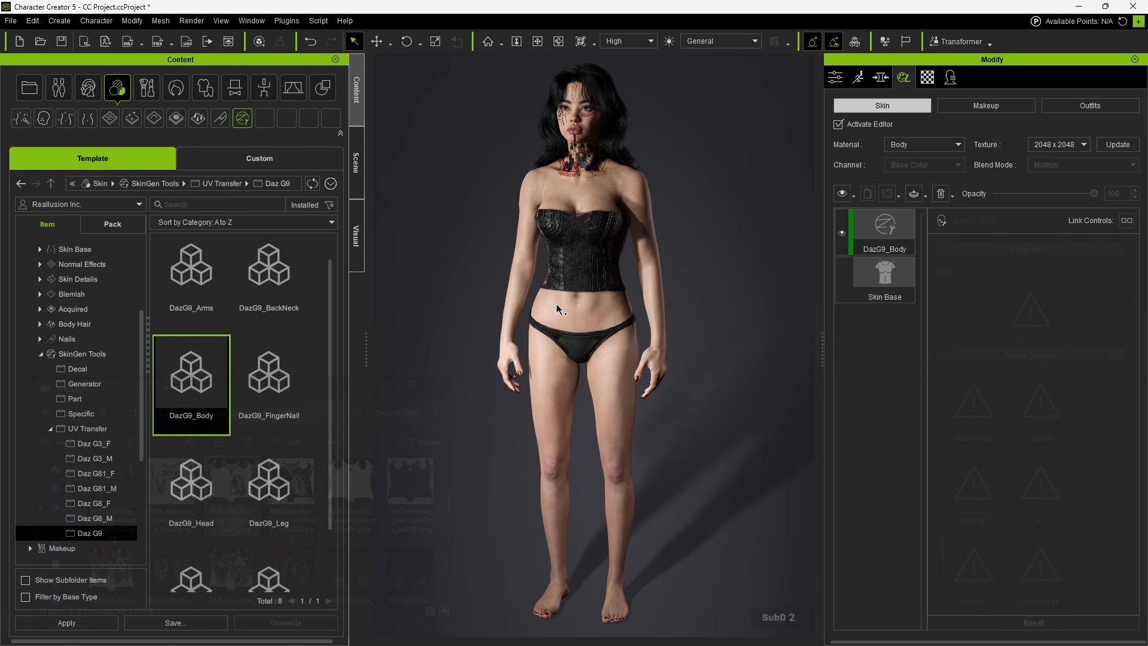
pyautogui.moveTo(231, 482); pyautogui.dragTo(964, 420)
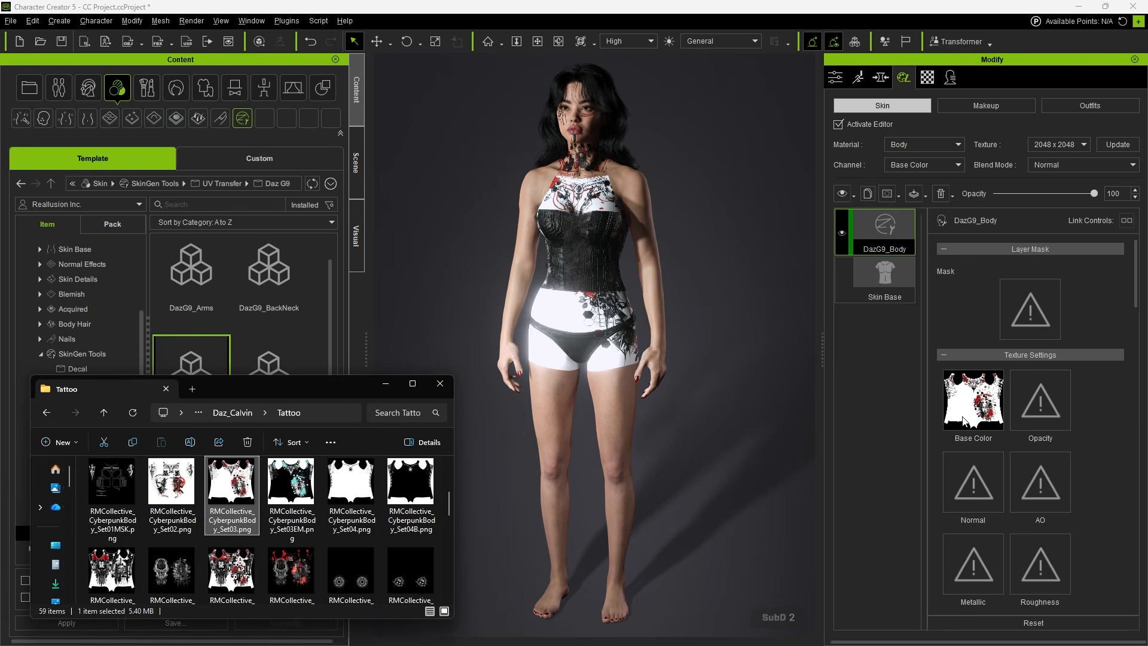
pyautogui.click(1046, 165)
pyautogui.click(1043, 184)
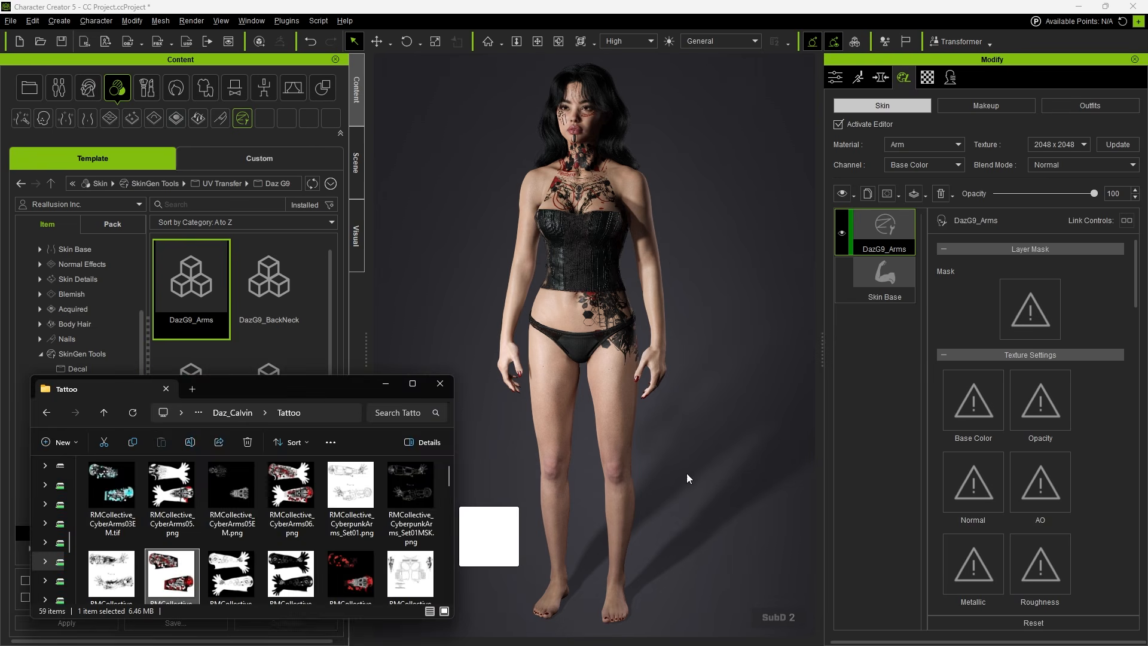
# Step: Load RMCollective_CyberpunkArms_Set03.png as the DazG9_Arms layer's Base Color and set its blend mode to Multiply
pyautogui.moveTo(487, 538); pyautogui.dragTo(973, 399)
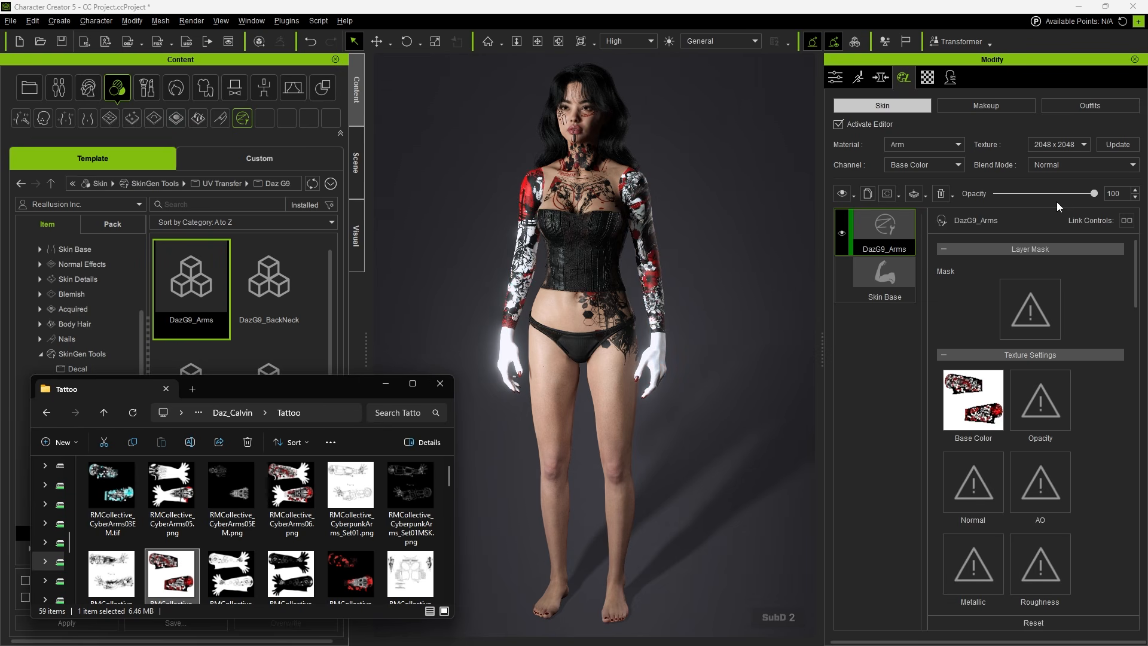
pyautogui.click(1061, 165)
pyautogui.click(1056, 185)
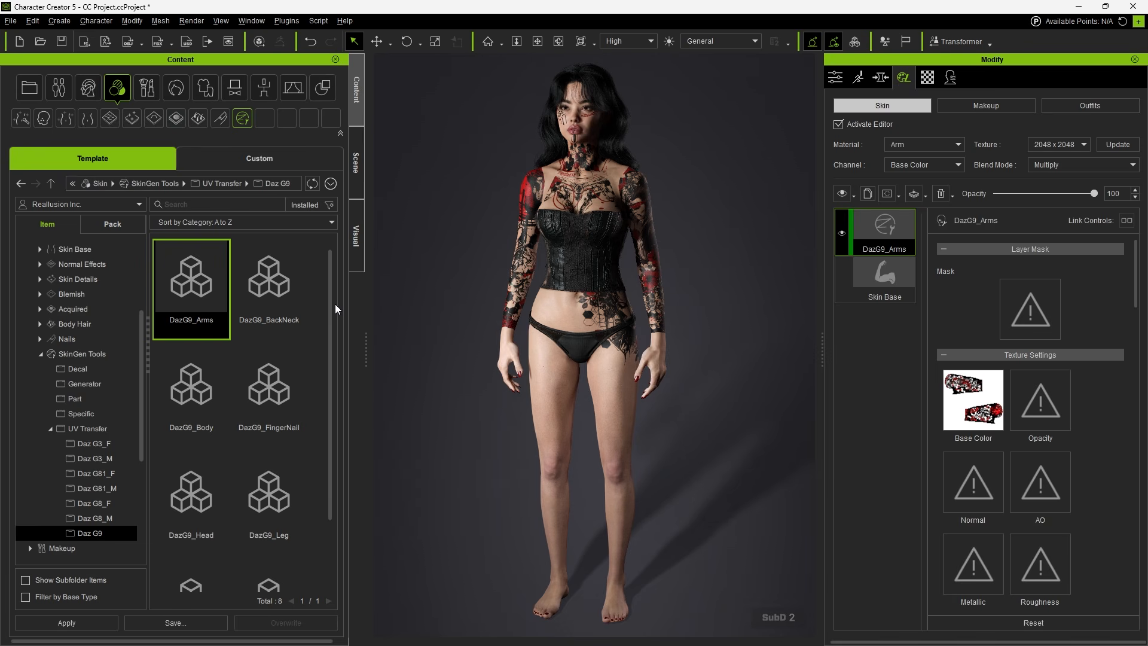
# Step: Add a DazG9_Shoulder layer to the Arm material with RMCollective_CyberpunkBody_Set03.png as Base Color, blended with Multiply
pyautogui.scroll(-3, 335, 353)
pyautogui.moveTo(183, 516); pyautogui.dragTo(591, 323)
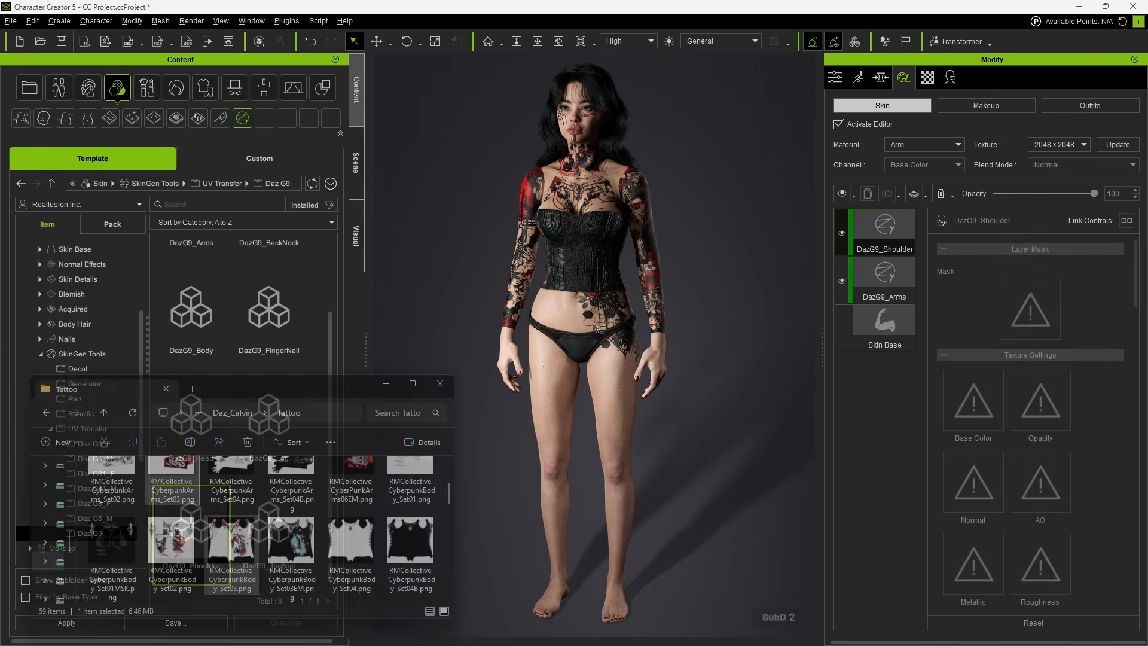
pyautogui.moveTo(232, 541); pyautogui.dragTo(975, 421)
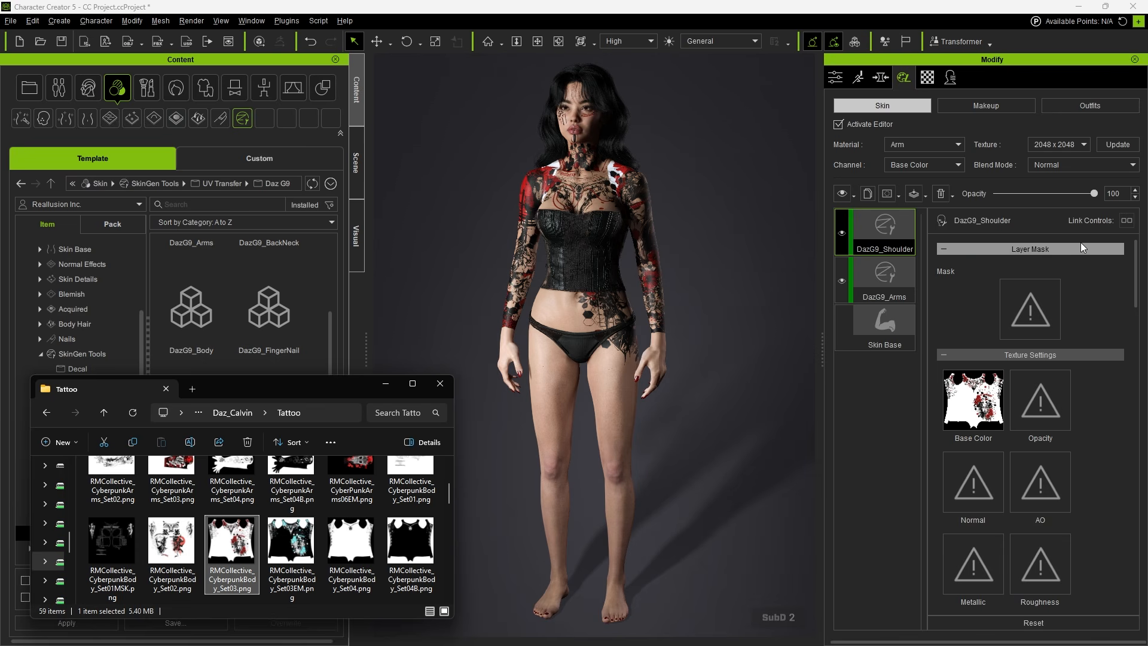
pyautogui.click(1099, 167)
pyautogui.click(1090, 186)
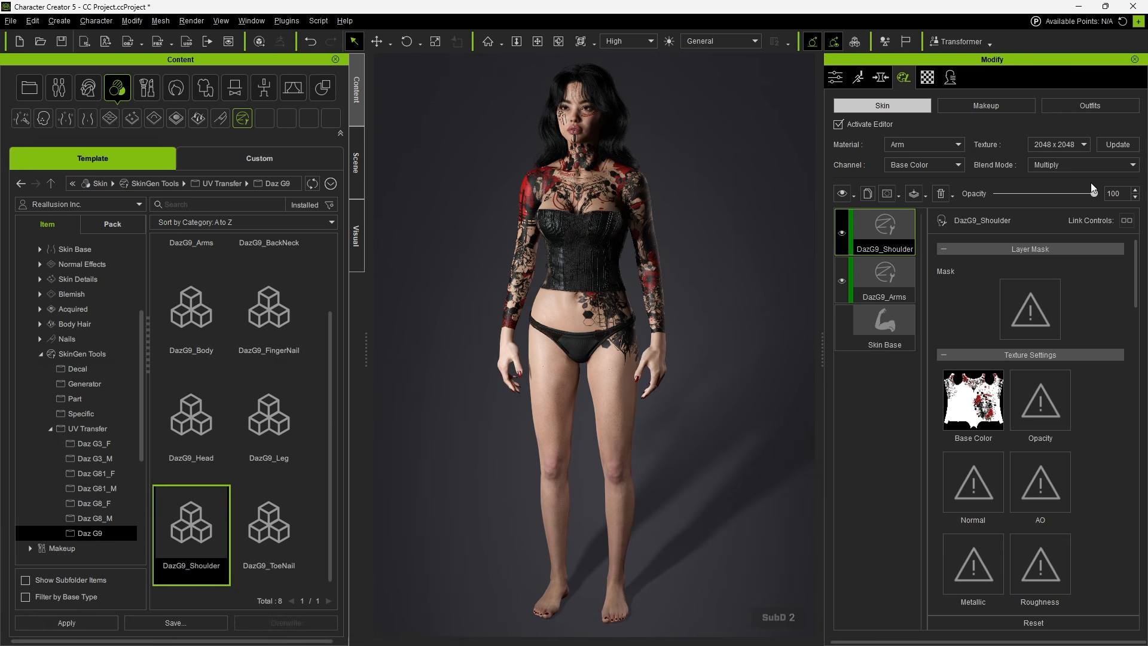
# Step: Load RMCollective_CyberpunkLegs_Set03.png as the DazG9_Leg layer's Base Color, set it to Multiply, and view the tattooed character all around
pyautogui.moveTo(291, 553); pyautogui.dragTo(987, 400)
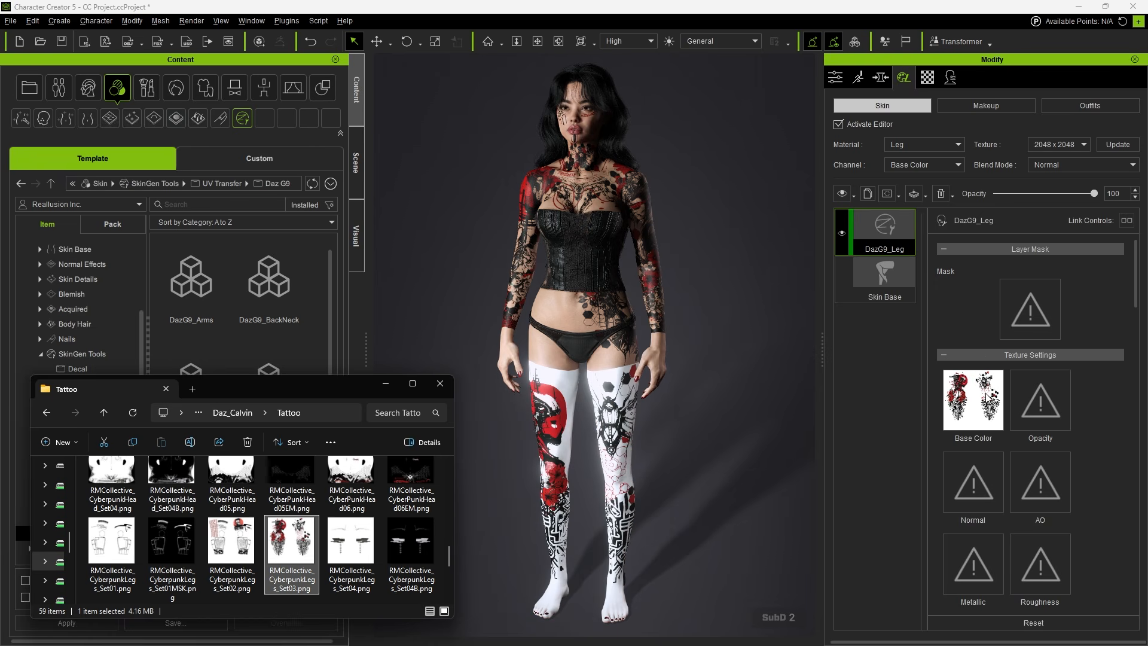
pyautogui.click(1074, 168)
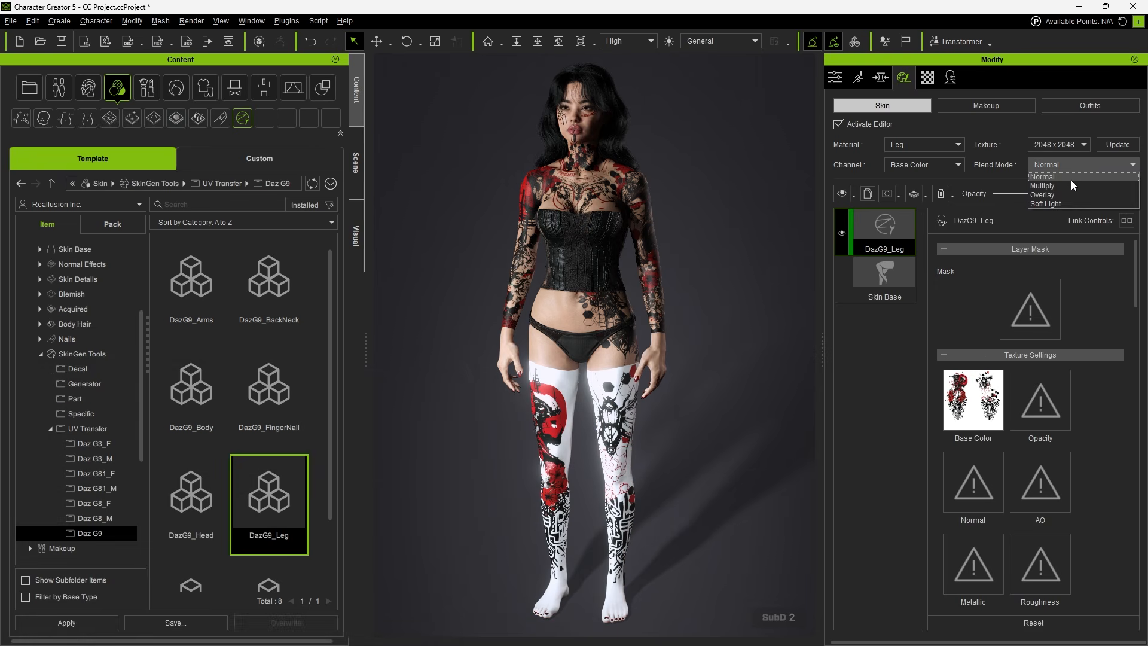
pyautogui.click(1070, 183)
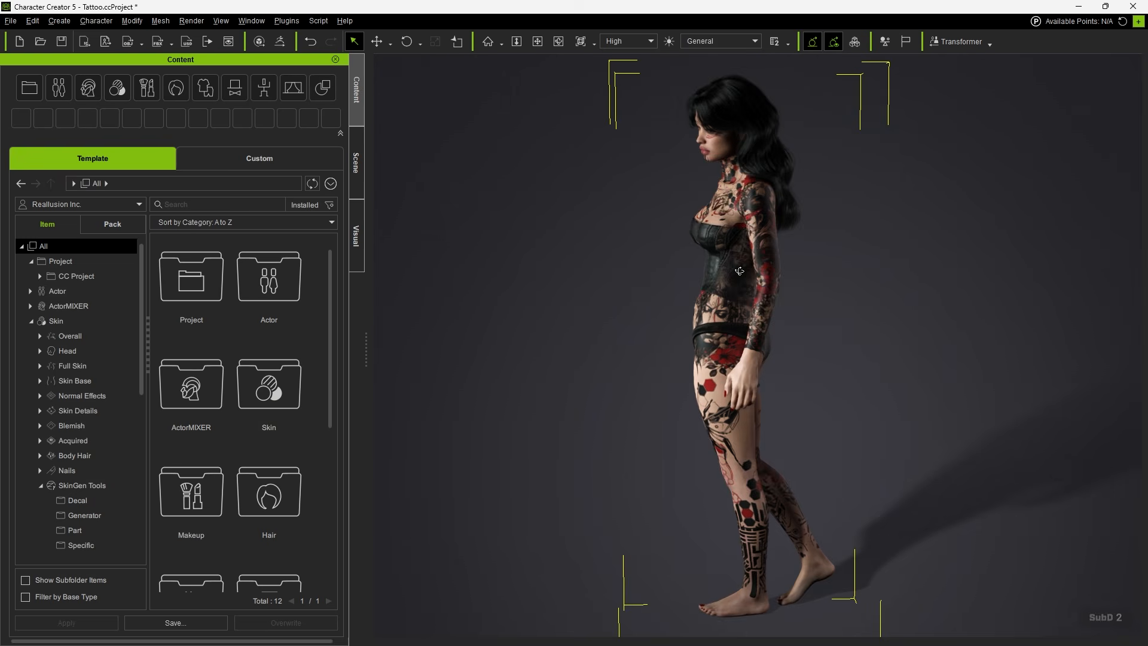
pyautogui.moveTo(740, 271); pyautogui.dragTo(1080, 276, button='right')
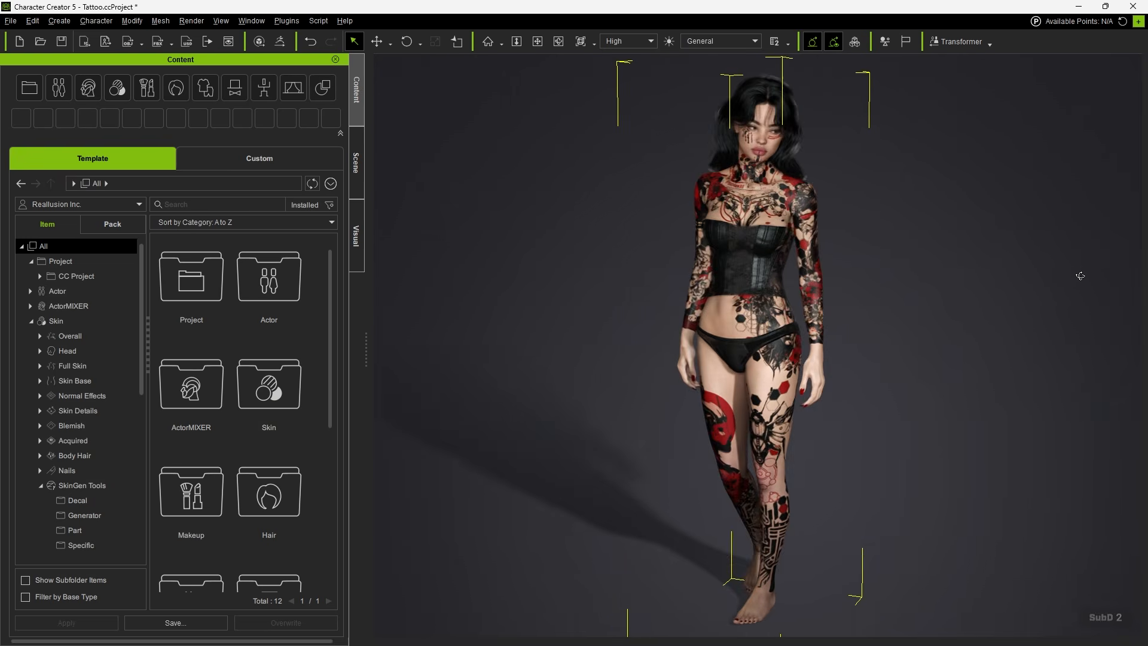